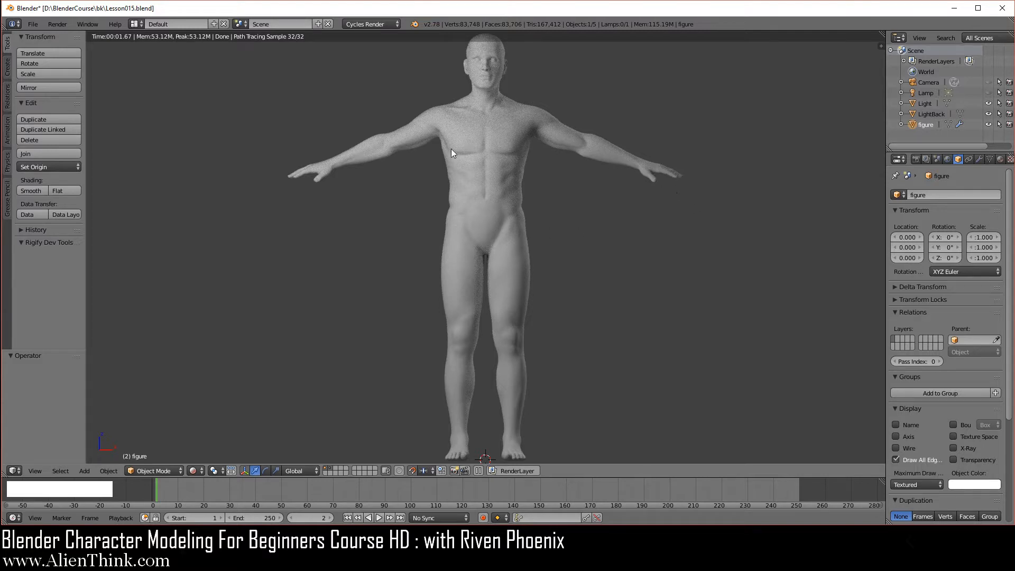
Switch the viewport to solid shading and hide the two orange light planes.
{"action": "left_click", "coordinate": [194, 470]}
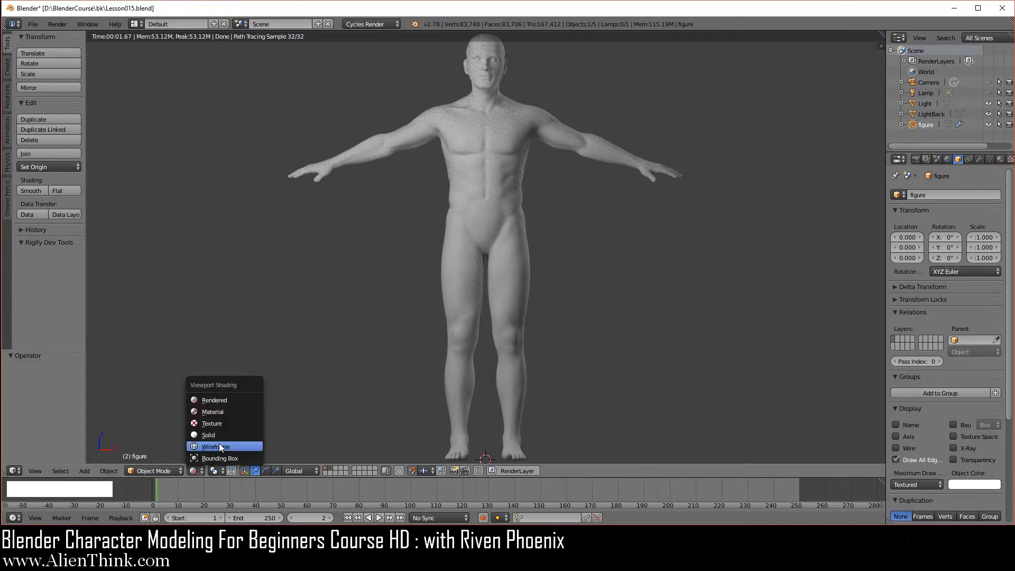
{"action": "left_click", "coordinate": [218, 436]}
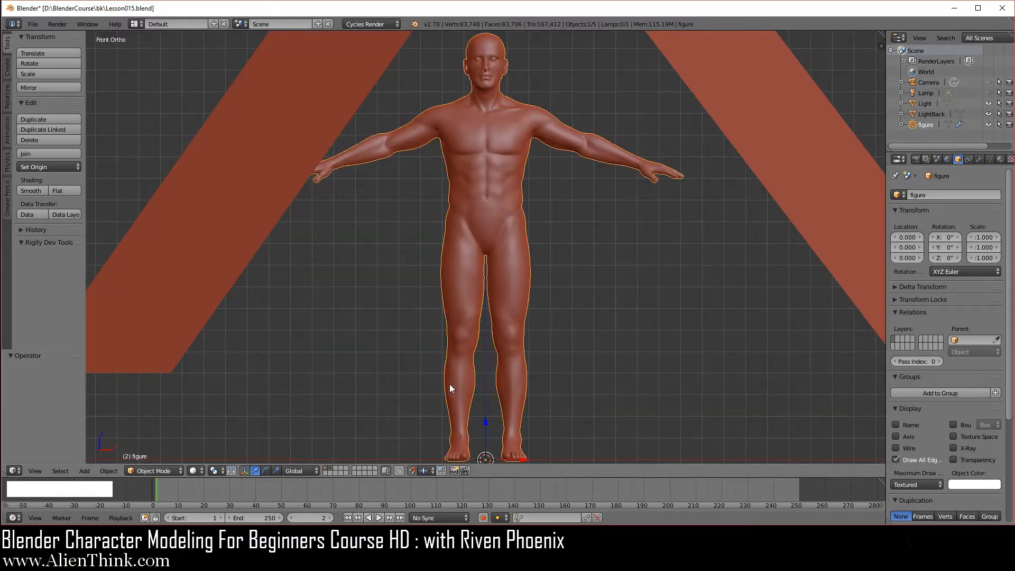
{"action": "left_click", "coordinate": [325, 469]}
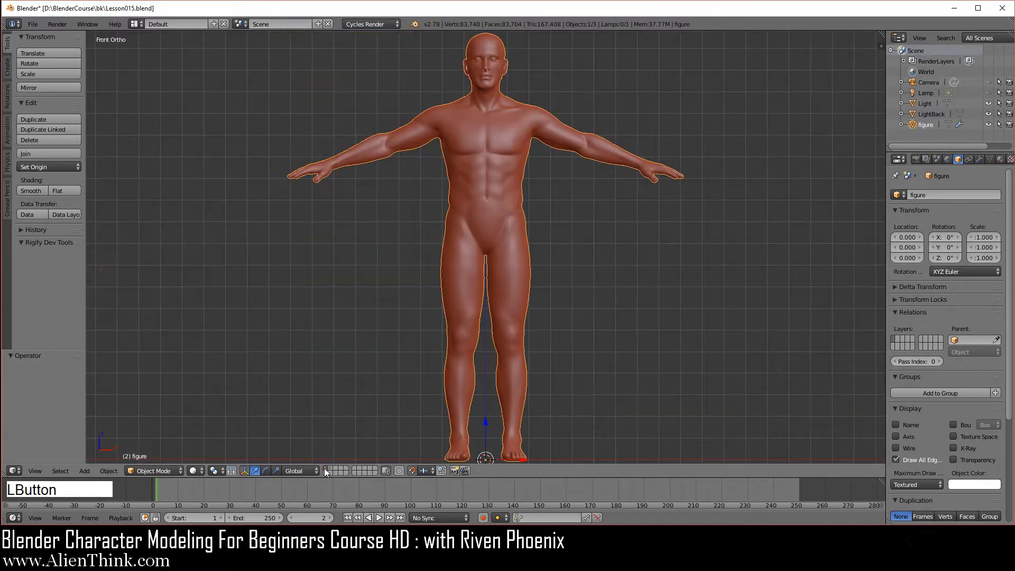
Turn on snapping in the viewport header.
{"action": "left_click", "coordinate": [411, 471]}
{"action": "left_click", "coordinate": [424, 470]}
{"action": "left_click", "coordinate": [436, 461]}
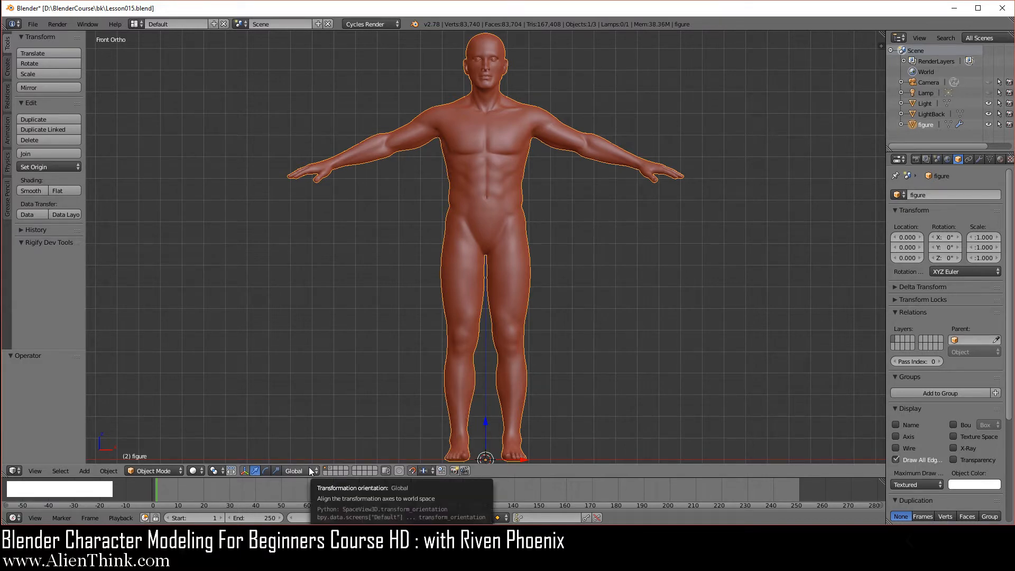
Enter Edit Mode, look through the Mesh menu, then return the figure to Object Mode.
{"action": "left_click", "coordinate": [170, 472]}
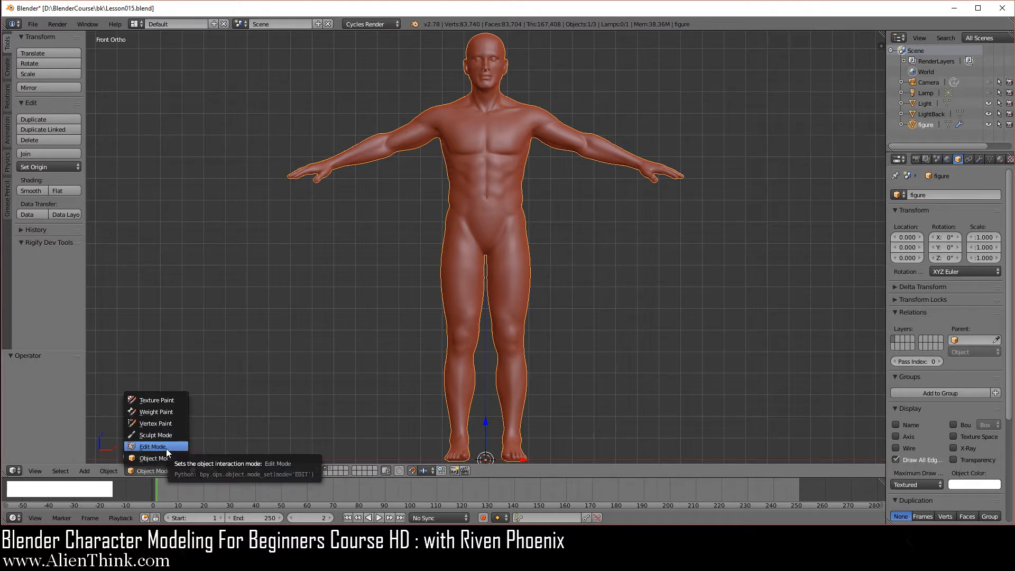
{"action": "left_click", "coordinate": [166, 448]}
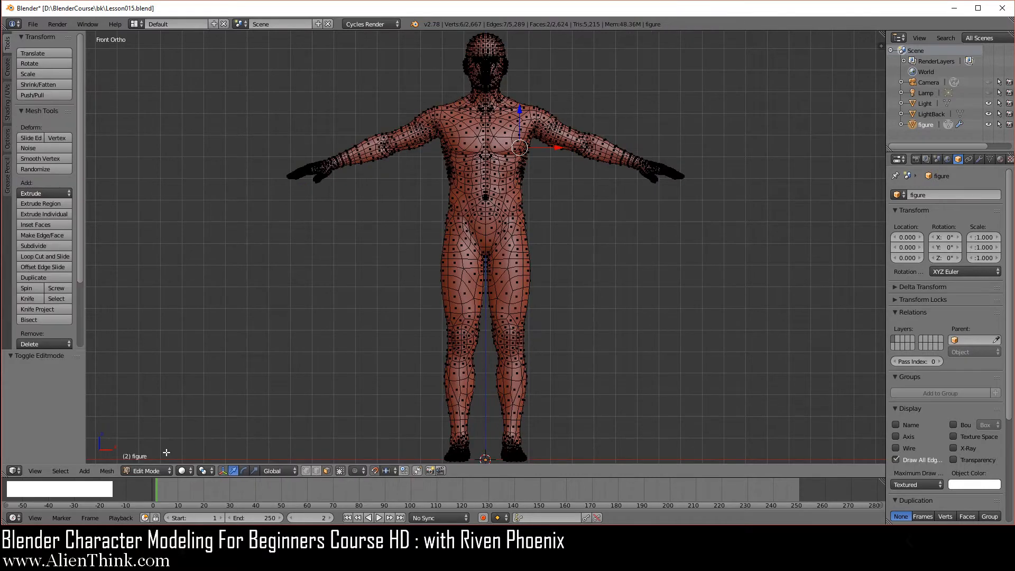
{"action": "left_click", "coordinate": [111, 471]}
{"action": "mouse_move", "coordinate": [163, 322]}
{"action": "left_click", "coordinate": [158, 471]}
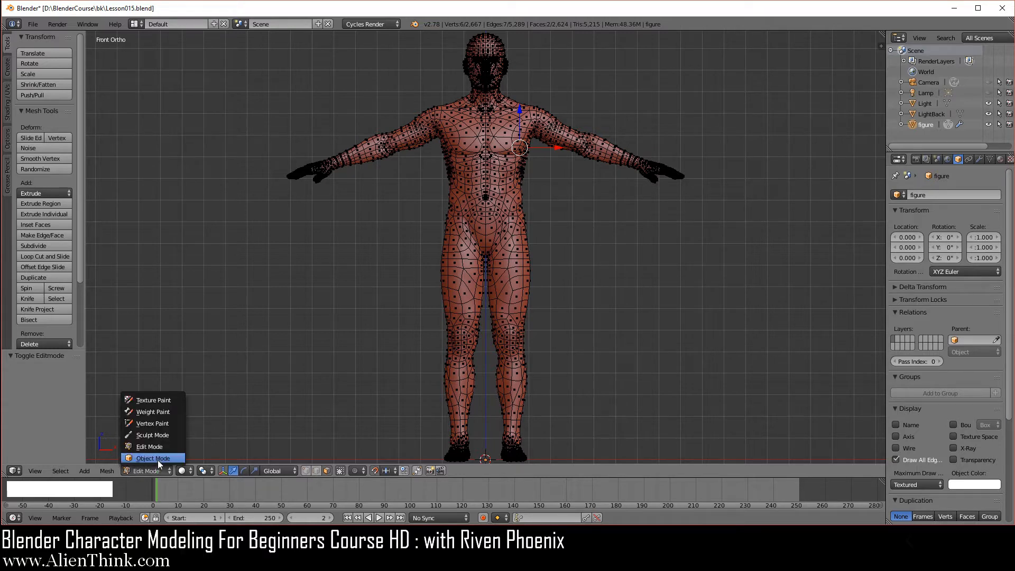
{"action": "left_click", "coordinate": [158, 459]}
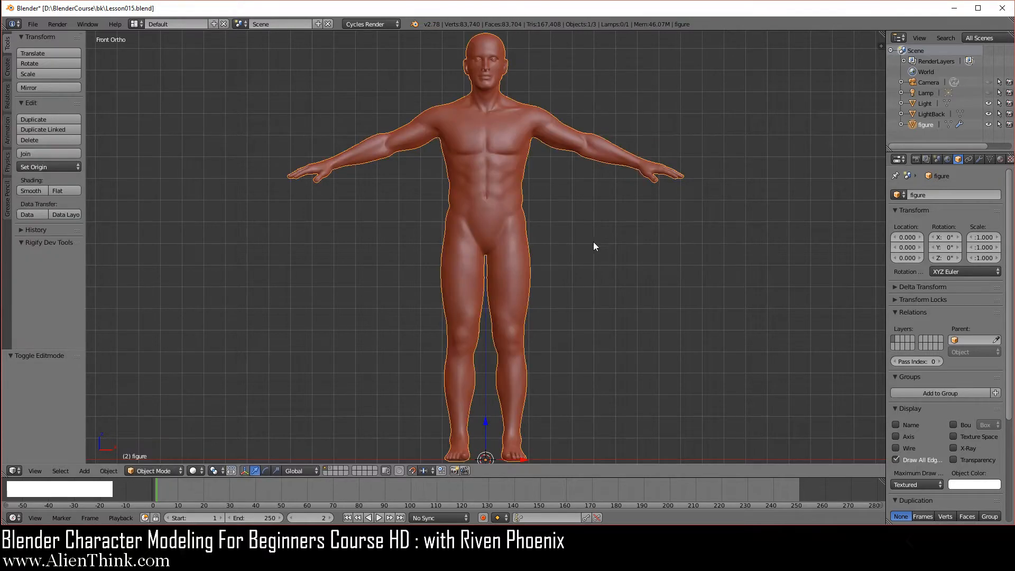
Toggle the figure's visibility off and back on in the Outliner.
{"action": "left_click", "coordinate": [988, 124]}
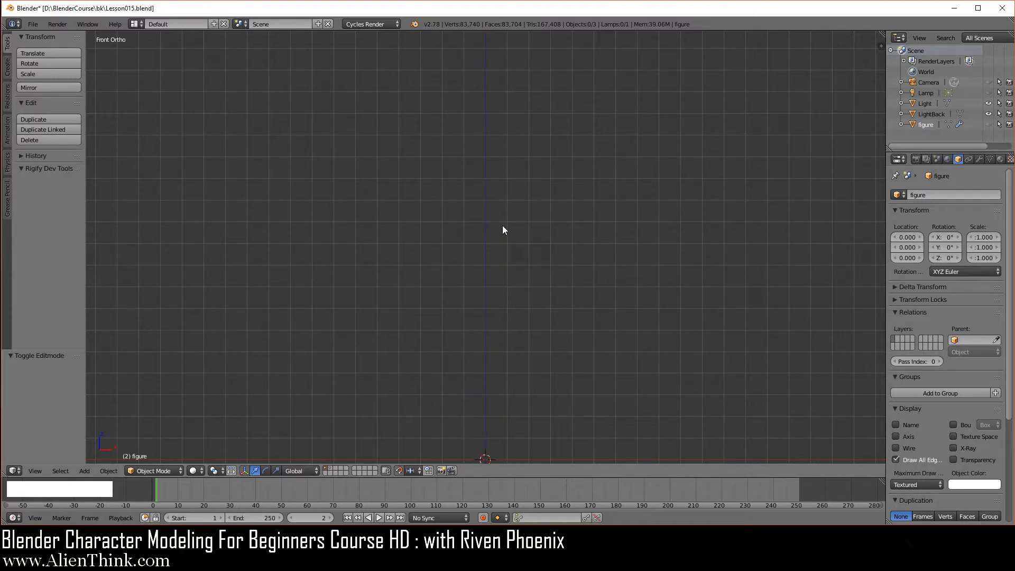
{"action": "key", "text": "shift+a"}
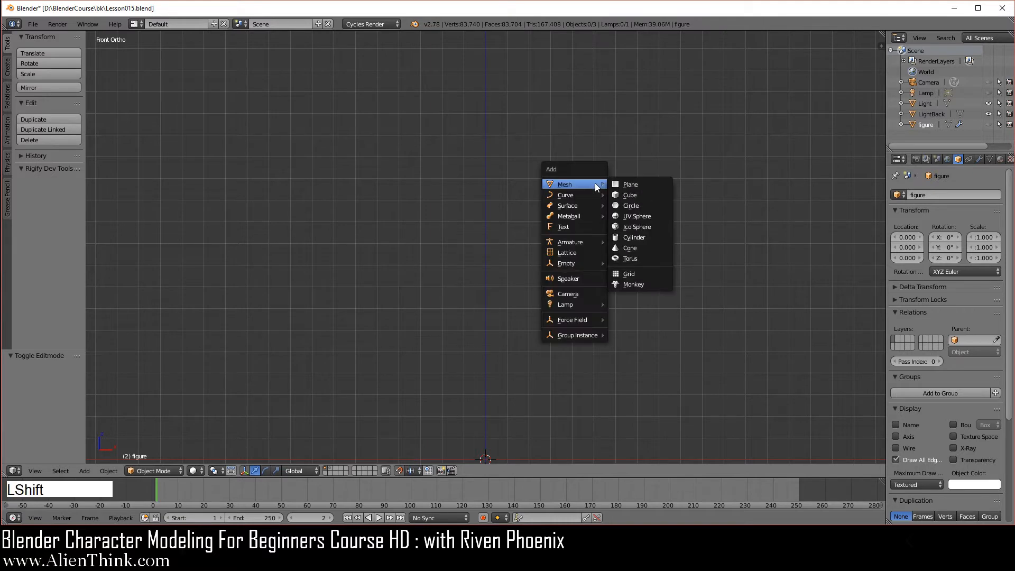
{"action": "left_click", "coordinate": [988, 124]}
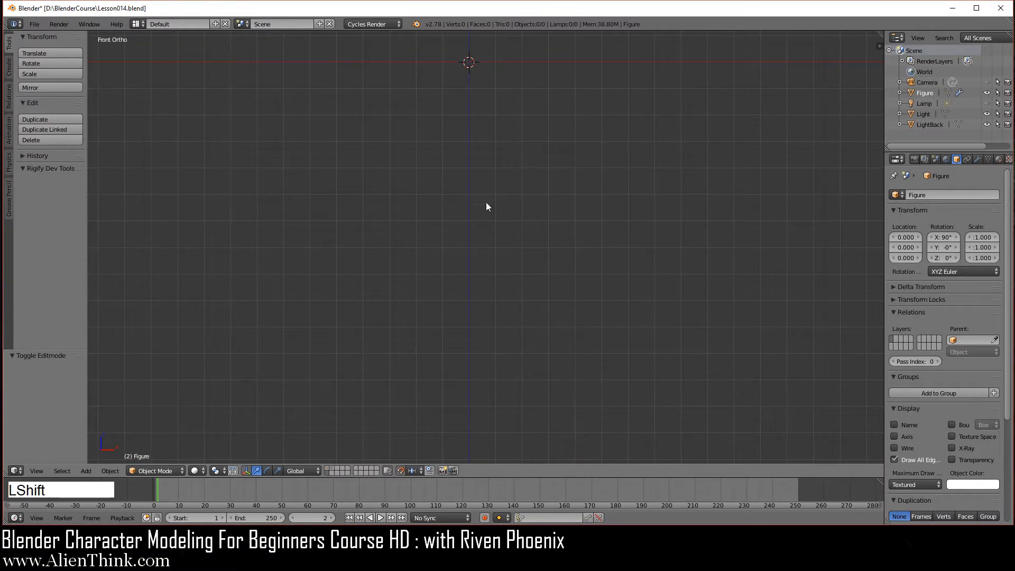
Centre the view on the origin and reset the 3D cursor there with Shift+C.
{"action": "middle_click_drag", "start_coordinate": [487, 206], "coordinate": [502, 369], "text": "shift"}
{"action": "key", "text": "shift+c"}
{"action": "key", "text": "shift+a"}
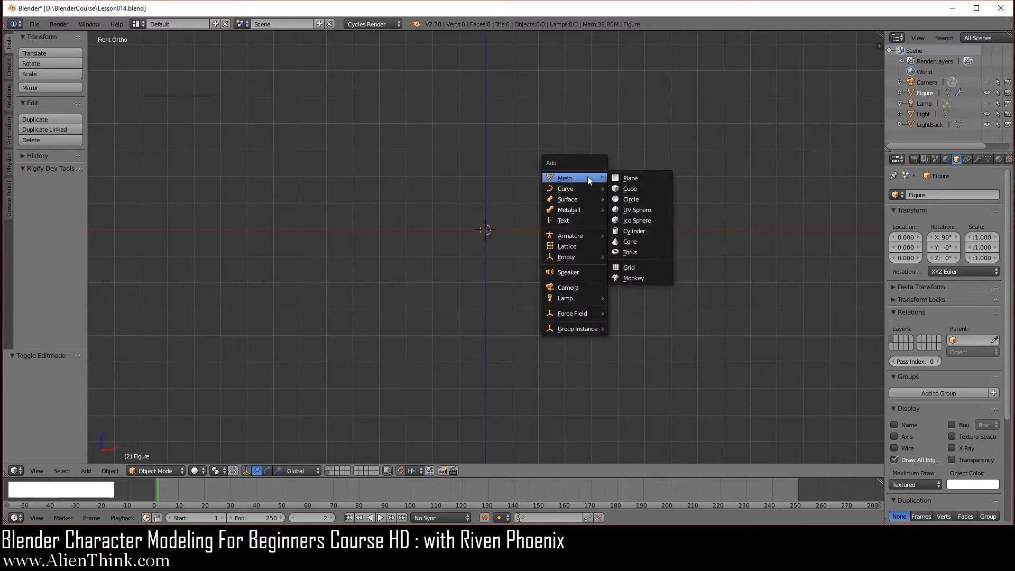
Add a cylinder at the 3D cursor and zoom in on it.
{"action": "left_click", "coordinate": [641, 229]}
{"action": "scroll", "coordinate": [490, 225], "scroll_direction": "up", "scroll_amount": 4}
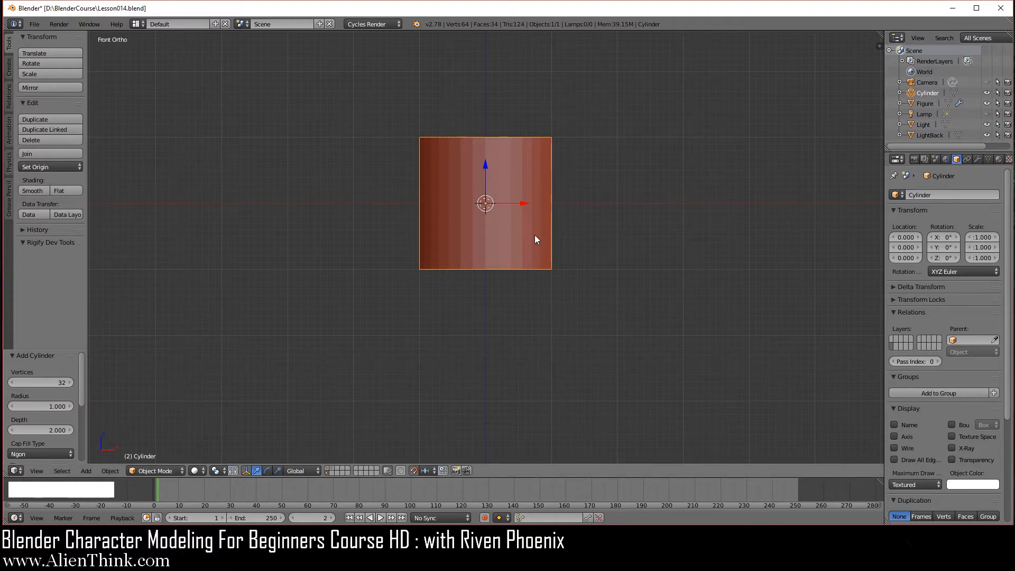
{"action": "scroll", "coordinate": [499, 261], "scroll_direction": "up", "scroll_amount": 2}
{"action": "middle_click_drag", "start_coordinate": [530, 221], "coordinate": [518, 312], "text": "shift"}
{"action": "scroll", "coordinate": [518, 312], "scroll_direction": "up", "scroll_amount": 2}
{"action": "middle_click_drag", "start_coordinate": [620, 260], "coordinate": [521, 265], "text": "shift"}
{"action": "scroll", "coordinate": [451, 235], "scroll_direction": "up", "scroll_amount": 1}
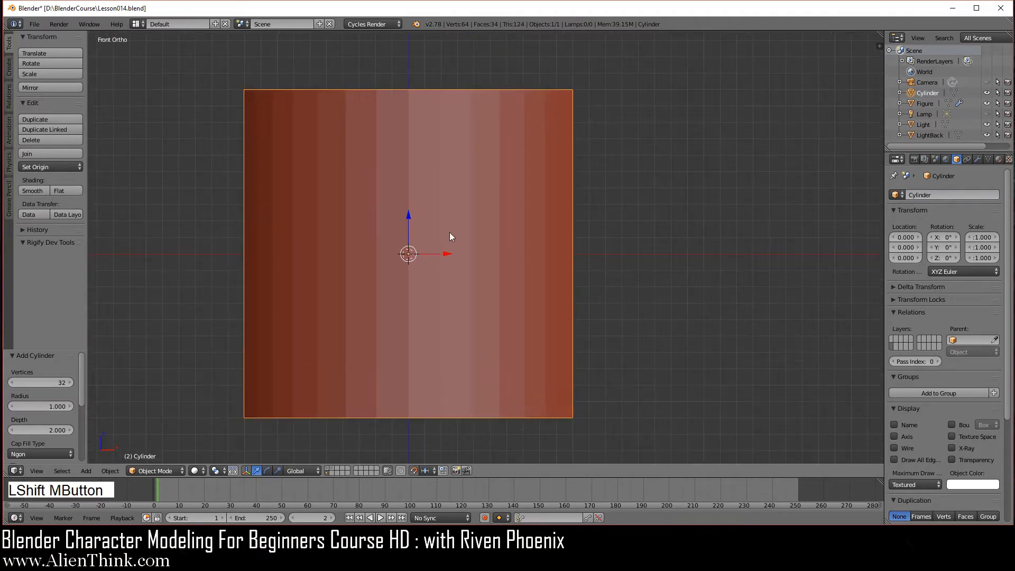
{"action": "middle_click_drag", "start_coordinate": [649, 280], "coordinate": [503, 296], "text": "shift"}
{"action": "scroll", "coordinate": [508, 293], "scroll_direction": "up", "scroll_amount": 2}
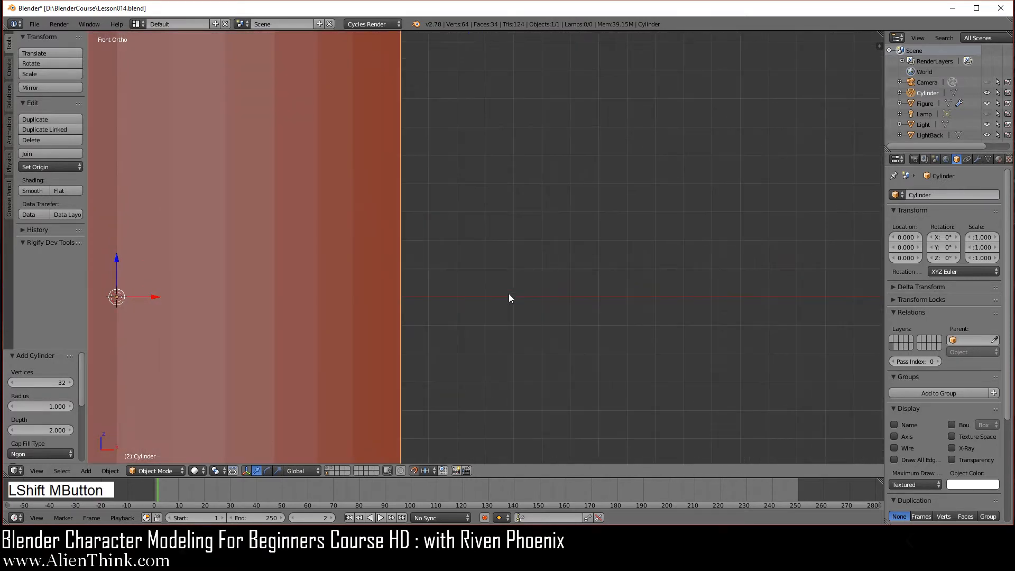
{"action": "scroll", "coordinate": [497, 253], "scroll_direction": "up", "scroll_amount": 2}
{"action": "scroll", "coordinate": [473, 214], "scroll_direction": "down", "scroll_amount": 5}
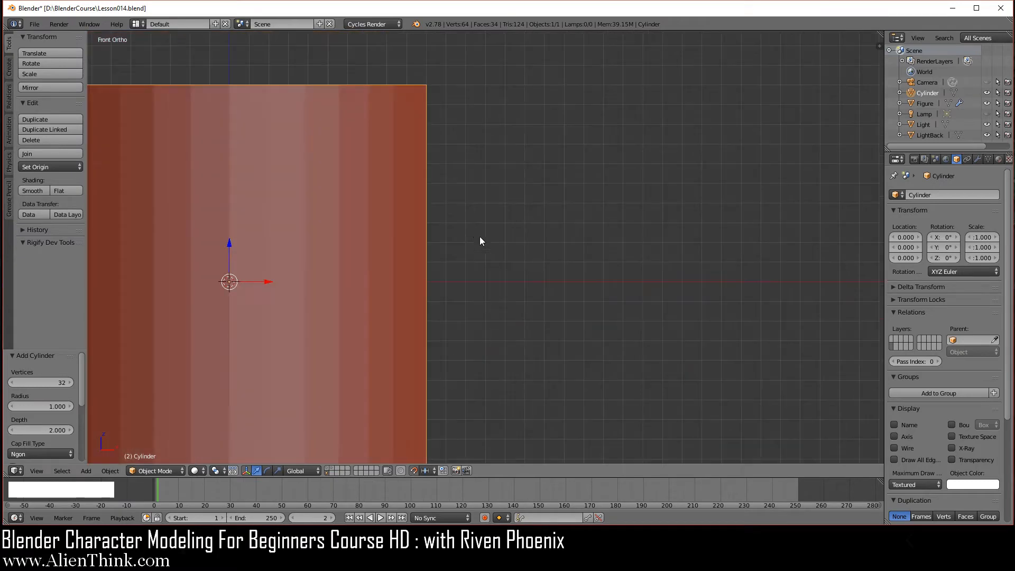
Centre the cylinder in front view and enlarge the Add Cylinder settings panel.
{"action": "key", "text": "shift"}
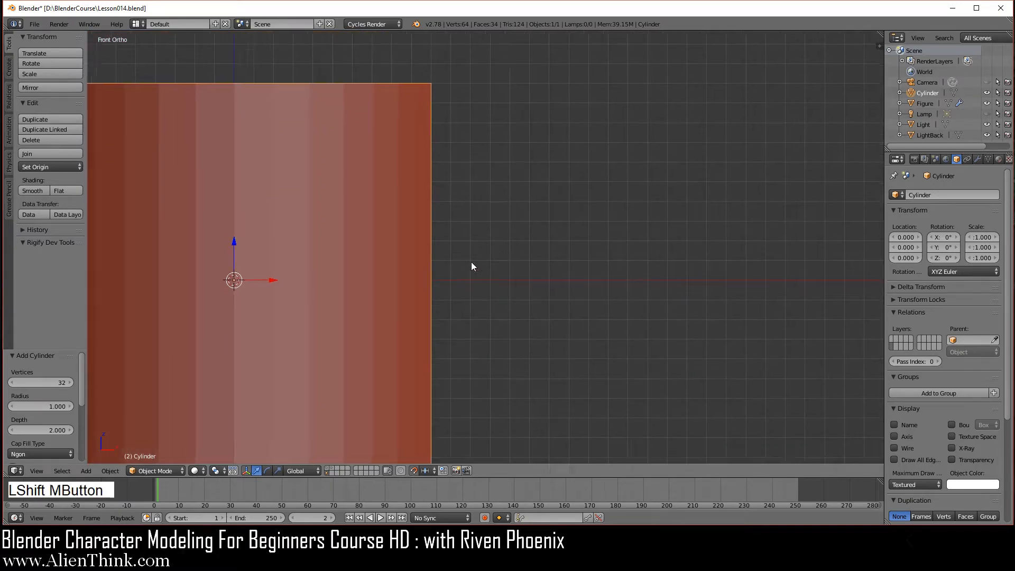
{"action": "middle_click_drag", "start_coordinate": [471, 267], "coordinate": [680, 254], "text": "shift"}
{"action": "key", "text": "1"}
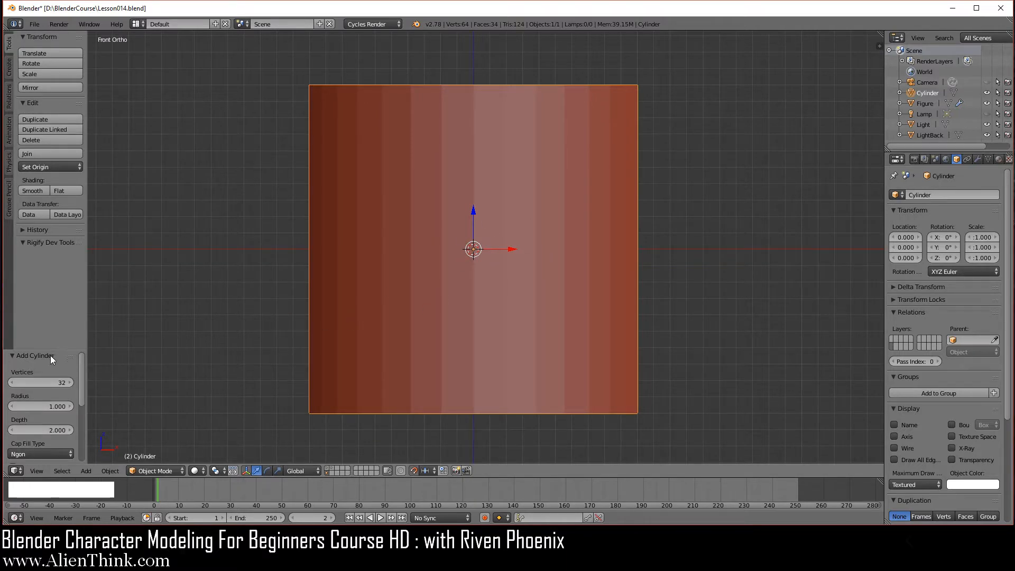
{"action": "left_click_drag", "start_coordinate": [50, 351], "coordinate": [47, 289]}
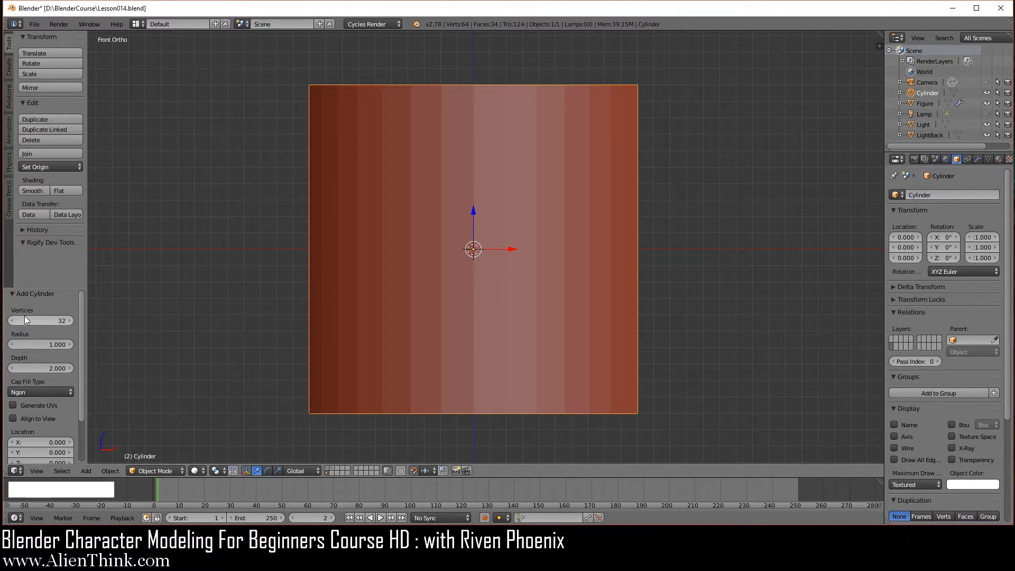
Set the cylinder's depth to 0.5.
{"action": "left_click", "coordinate": [58, 369]}
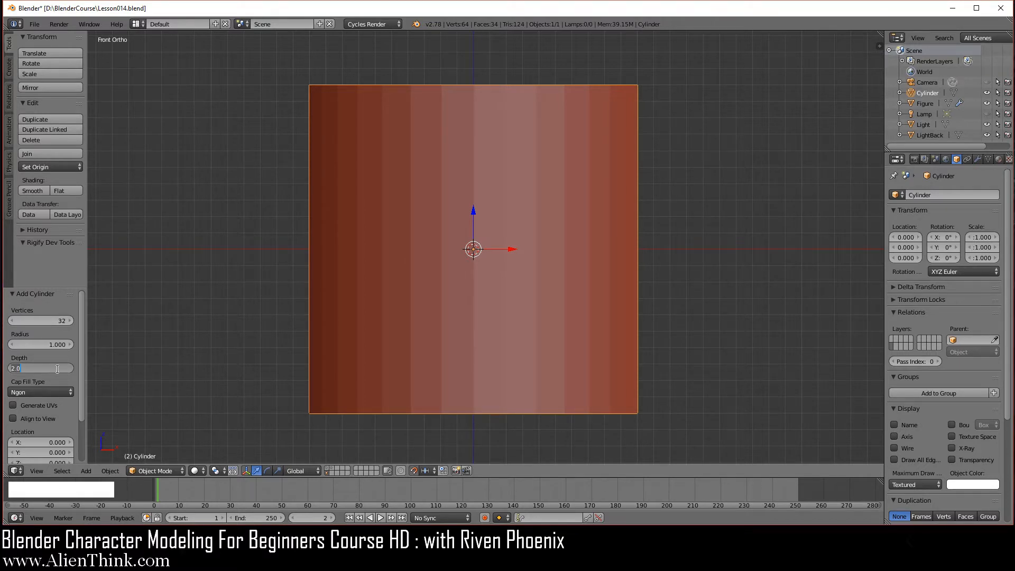
{"action": "type", "text": "0.5"}
{"action": "key", "text": "Return"}
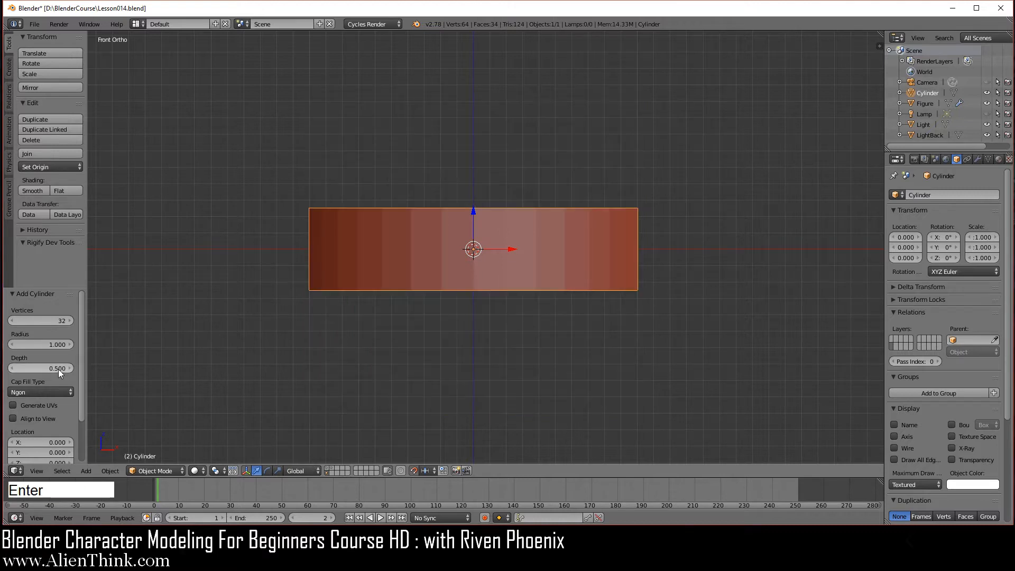
{"action": "middle_click_drag", "start_coordinate": [483, 230], "coordinate": [499, 249]}
{"action": "middle_click_drag", "start_coordinate": [464, 214], "coordinate": [460, 338]}
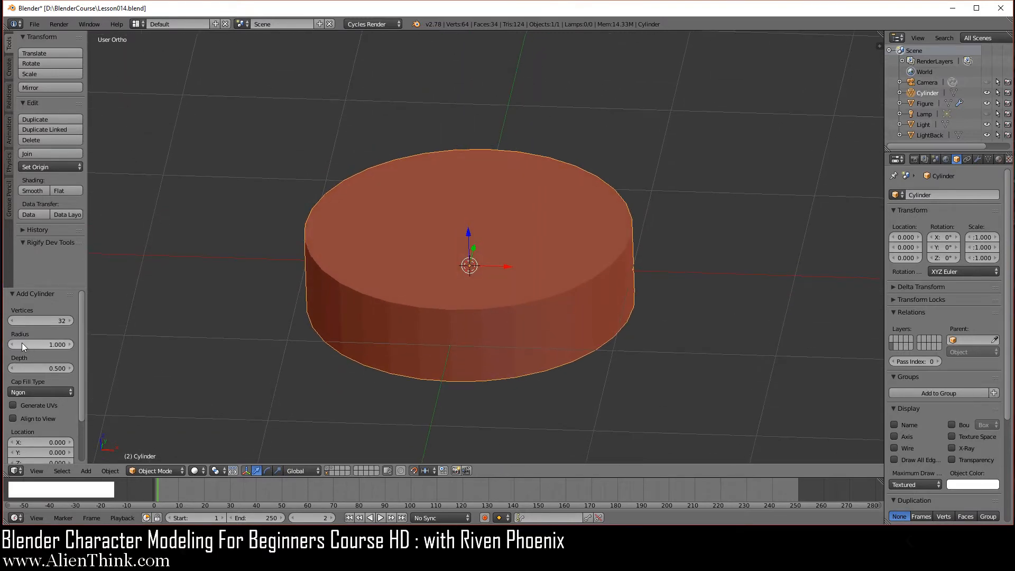
Set Cap Fill Type to Nothing and switch the cylinder into Edit Mode.
{"action": "left_click", "coordinate": [40, 392]}
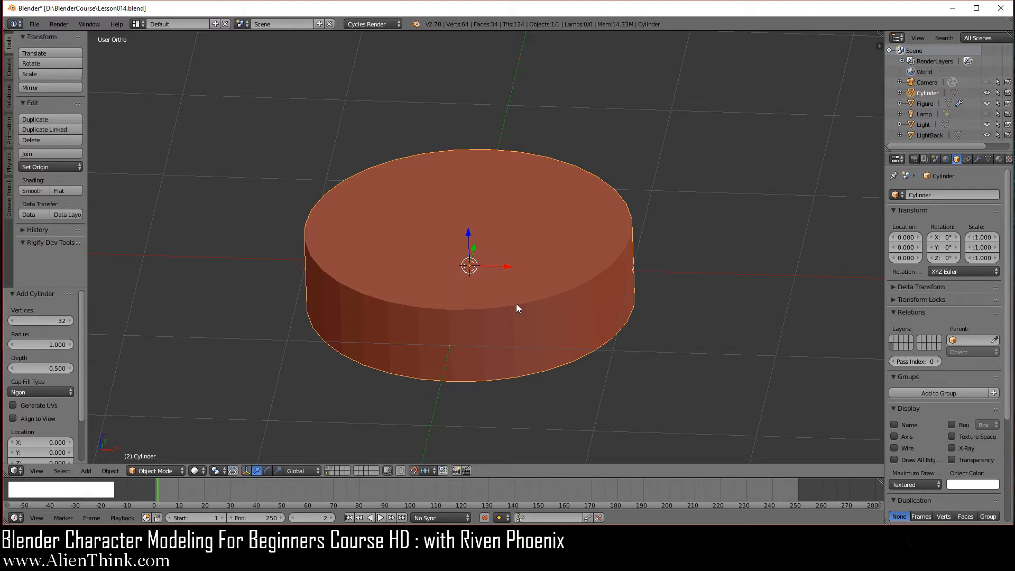
{"action": "left_click", "coordinate": [40, 390]}
{"action": "left_click", "coordinate": [31, 379]}
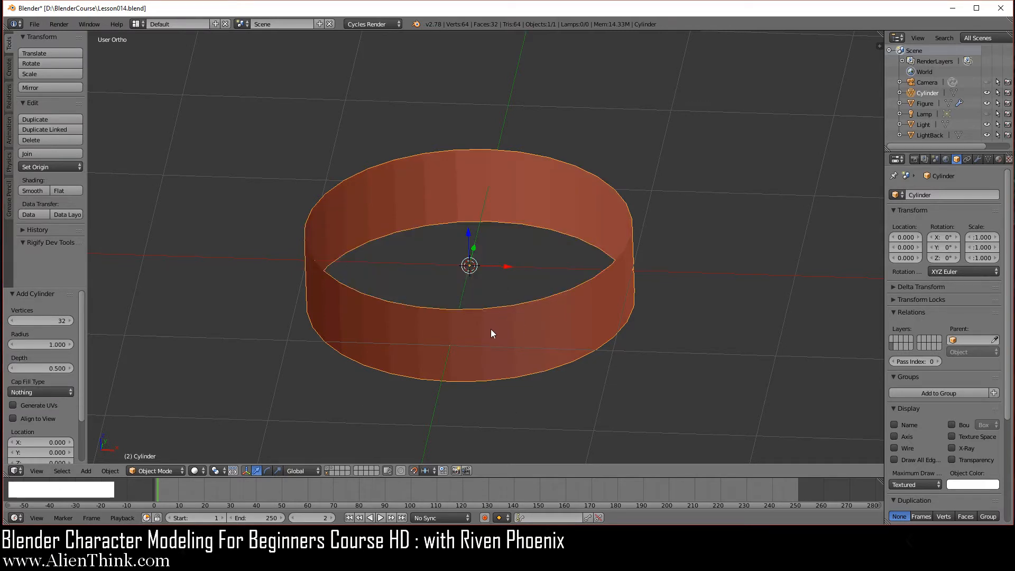
{"action": "left_click", "coordinate": [168, 470]}
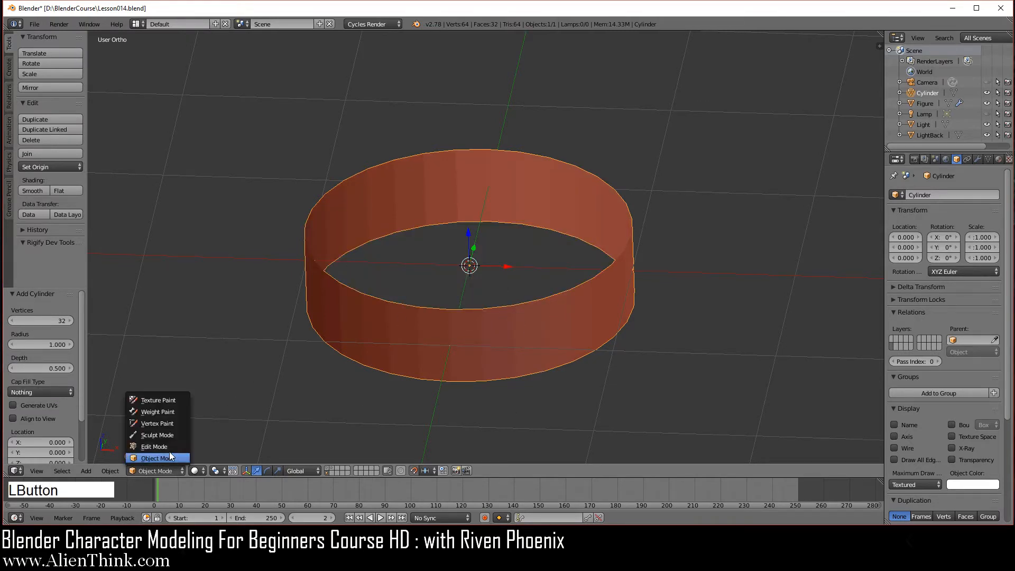
{"action": "left_click", "coordinate": [155, 446]}
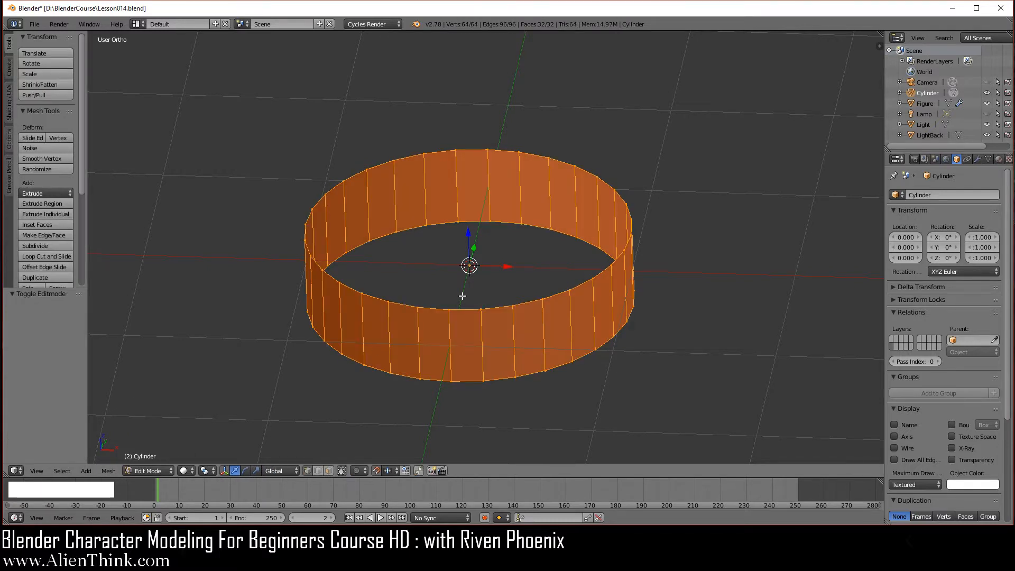
In top view, scale the ring to 0.6 along X and brush-deselect its bottom-curve vertices.
{"action": "key", "text": "KP_7"}
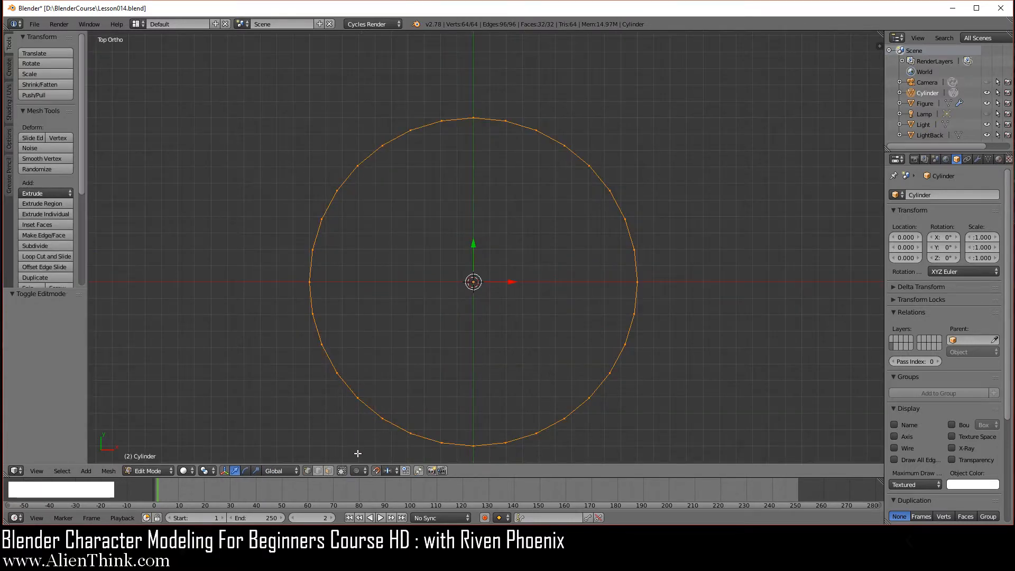
{"action": "left_click", "coordinate": [342, 472]}
{"action": "middle_click_drag", "start_coordinate": [508, 363], "coordinate": [510, 310], "text": "shift"}
{"action": "scroll", "coordinate": [501, 309], "scroll_direction": "up", "scroll_amount": 1}
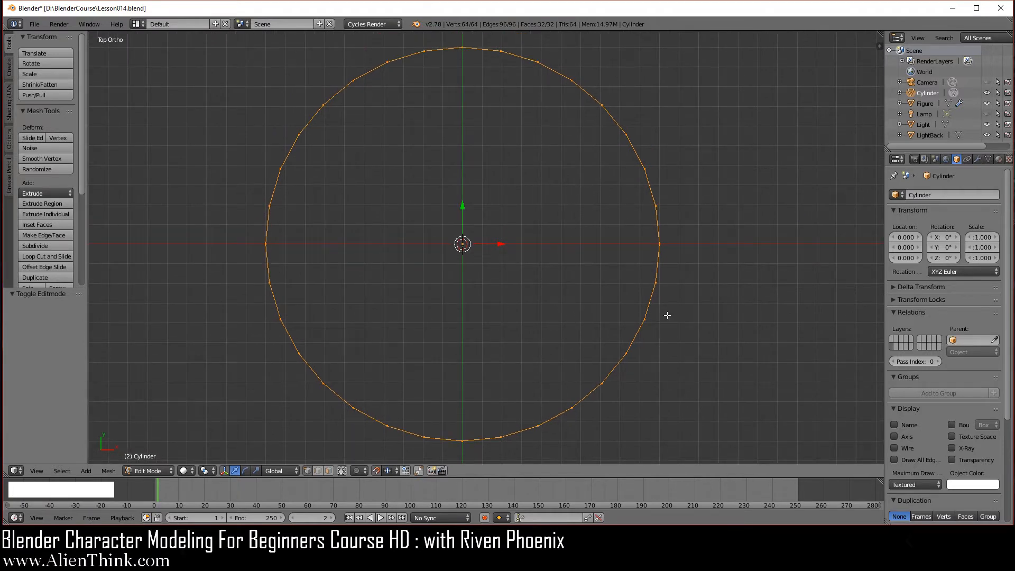
{"action": "key", "text": "s"}
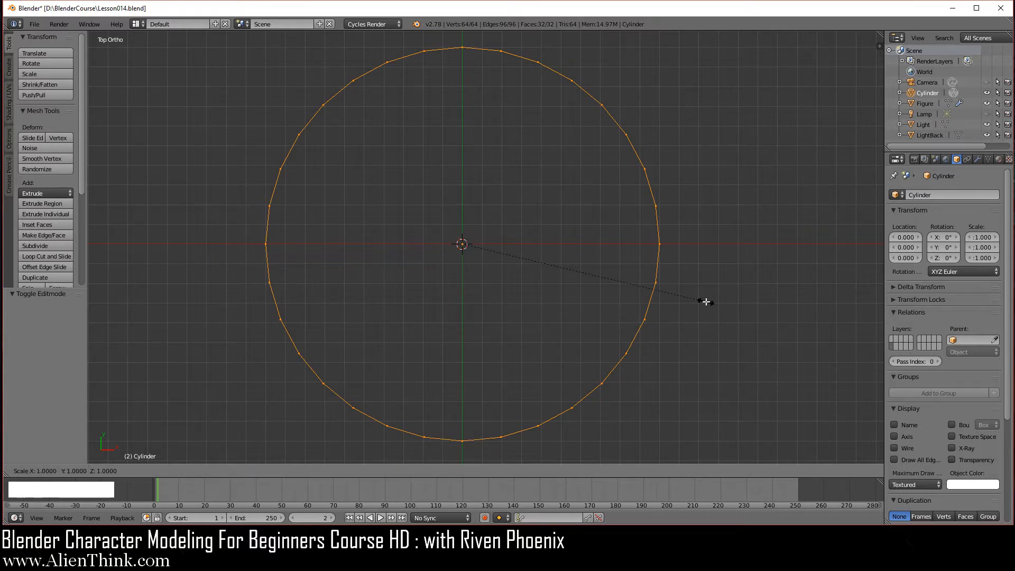
{"action": "key", "text": "x"}
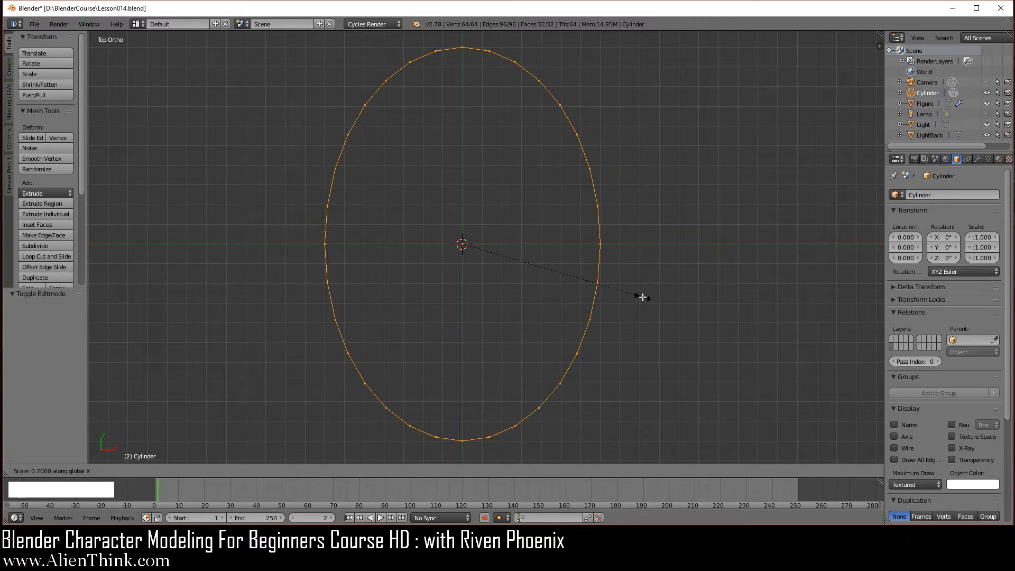
{"action": "left_click", "coordinate": [613, 289]}
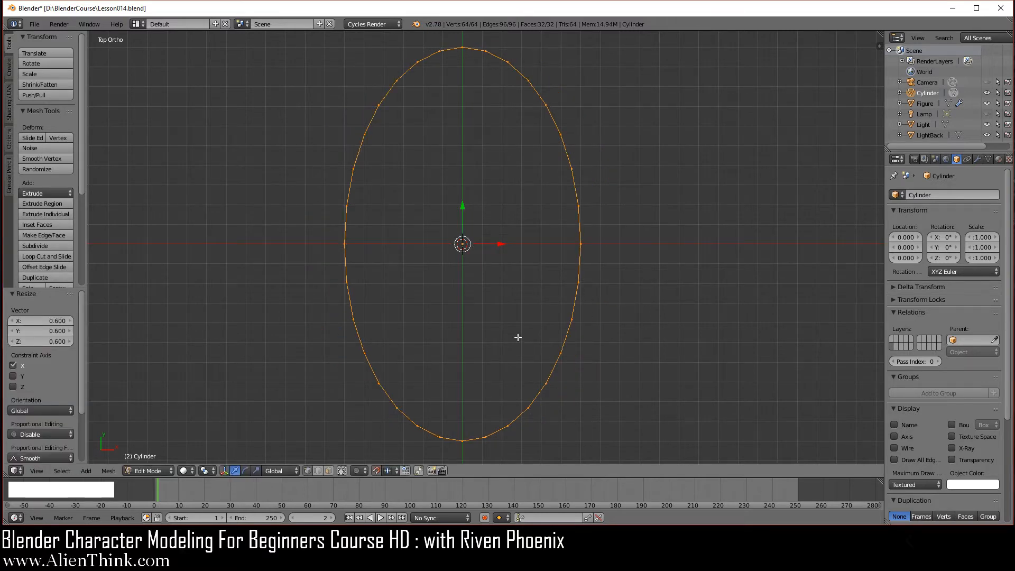
{"action": "key", "text": "c"}
{"action": "mouse_move", "coordinate": [485, 438]}
{"action": "middle_mouse_down"}
{"action": "mouse_move", "coordinate": [511, 429]}
{"action": "mouse_move", "coordinate": [541, 383]}
{"action": "mouse_move", "coordinate": [455, 451]}
{"action": "mouse_move", "coordinate": [396, 414]}
{"action": "mouse_move", "coordinate": [379, 384]}
{"action": "mouse_move", "coordinate": [466, 442]}
{"action": "middle_mouse_up"}
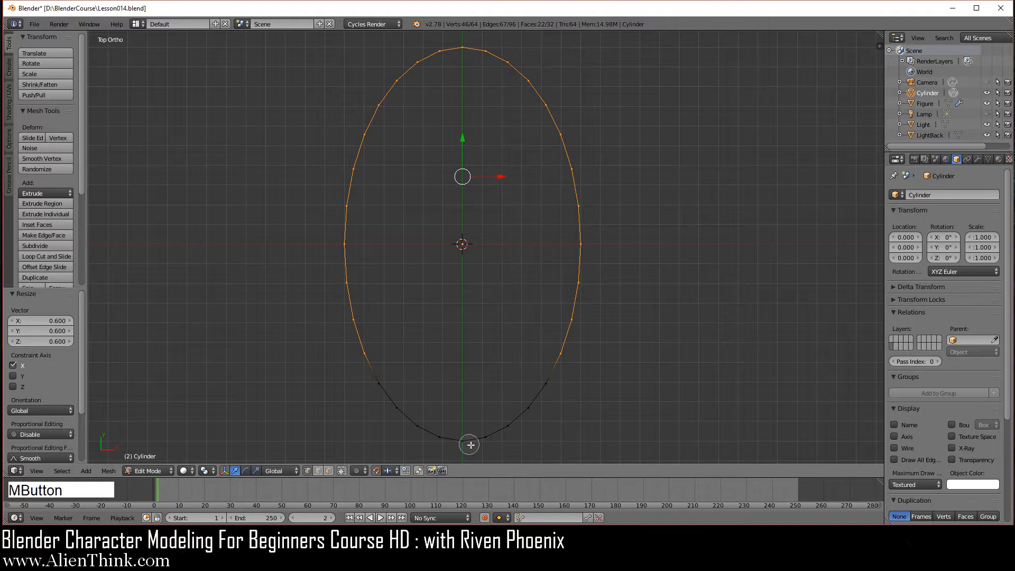
Scale the selected upper outline vertices to 0.9 along X.
{"action": "right_click", "coordinate": [516, 318]}
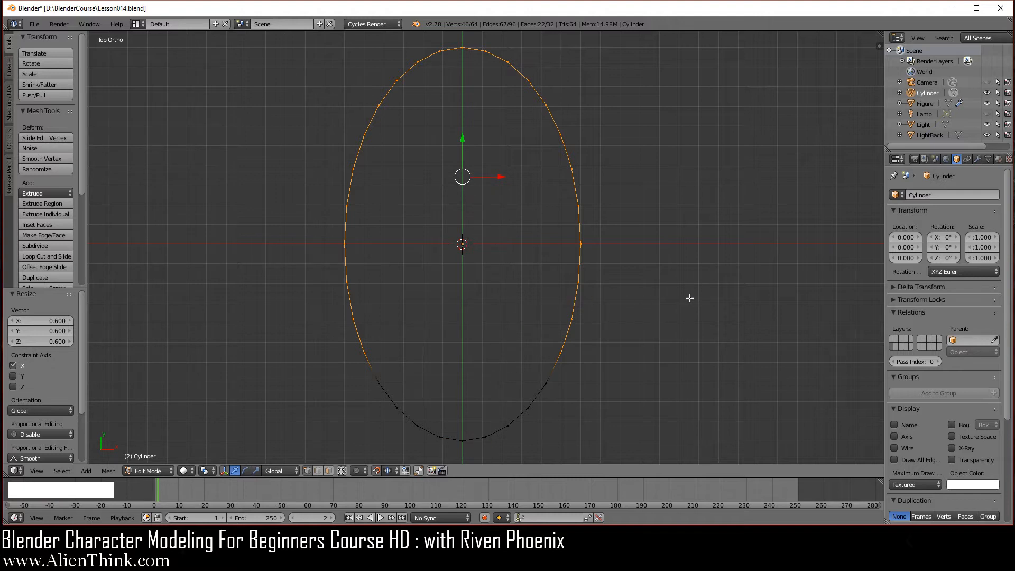
{"action": "key", "text": "s"}
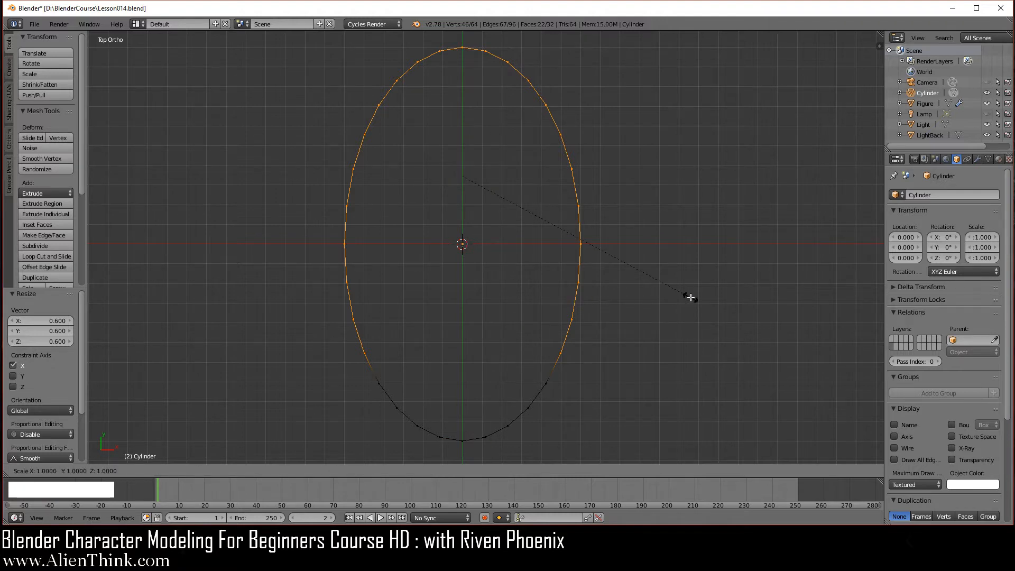
{"action": "key", "text": "x"}
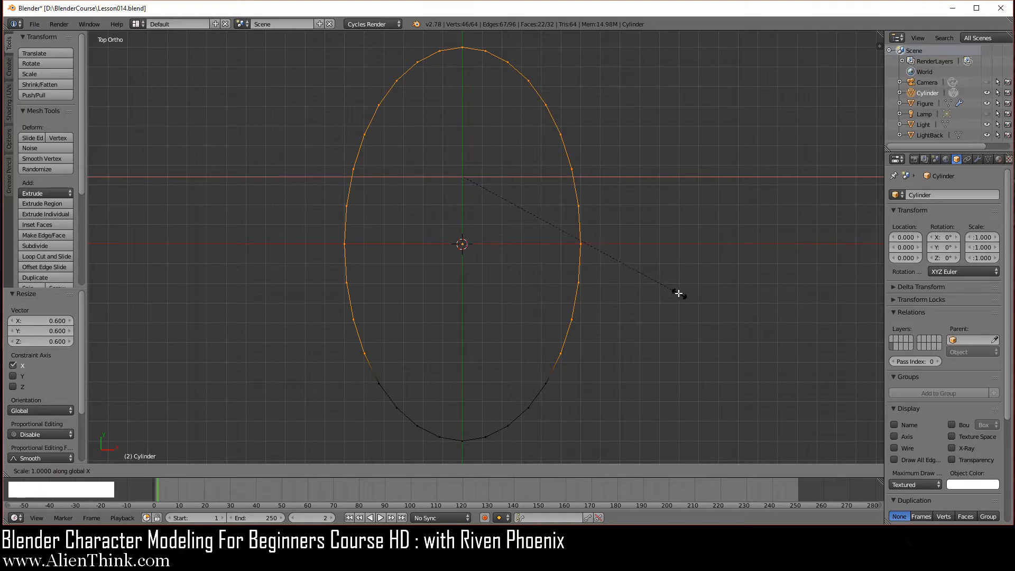
{"action": "left_click", "coordinate": [676, 292]}
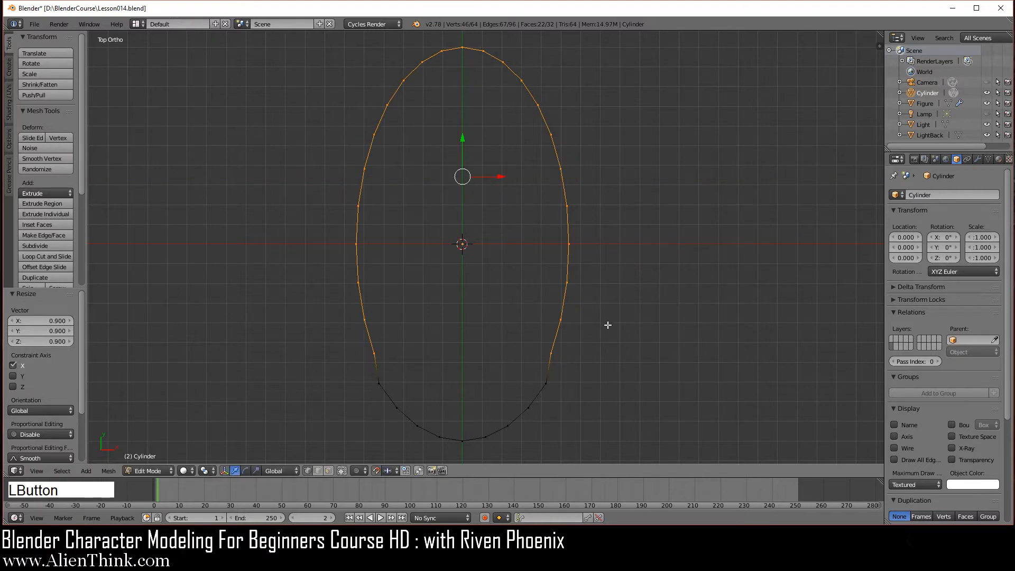
Select the vertex at the right edge's bend and move it -0.02 along X.
{"action": "scroll", "coordinate": [607, 377], "scroll_direction": "up", "scroll_amount": 4}
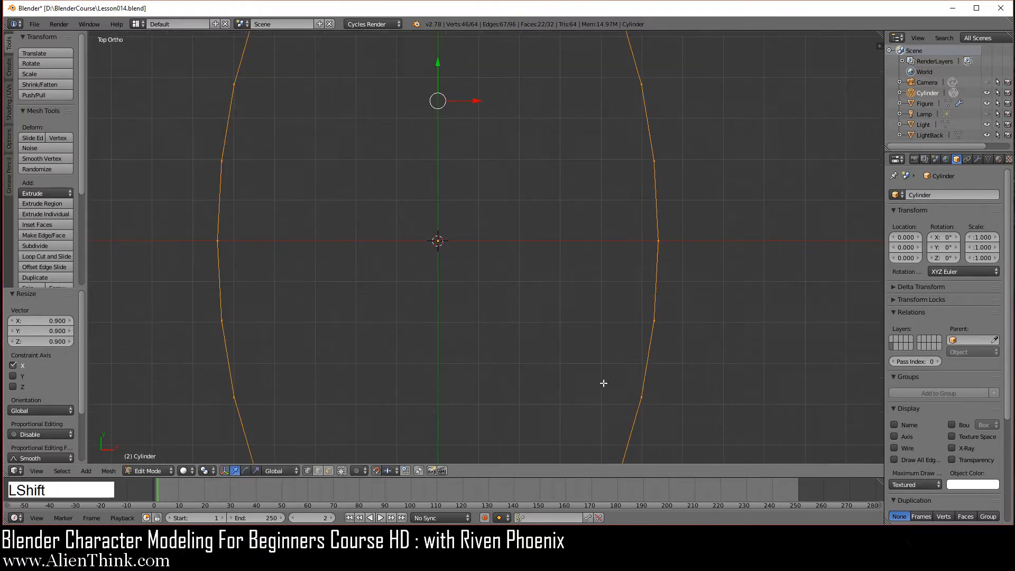
{"action": "middle_click_drag", "start_coordinate": [603, 383], "coordinate": [519, 153], "text": "shift"}
{"action": "scroll", "coordinate": [566, 285], "scroll_direction": "up", "scroll_amount": 3}
{"action": "middle_click_drag", "start_coordinate": [569, 310], "coordinate": [544, 295], "text": "shift"}
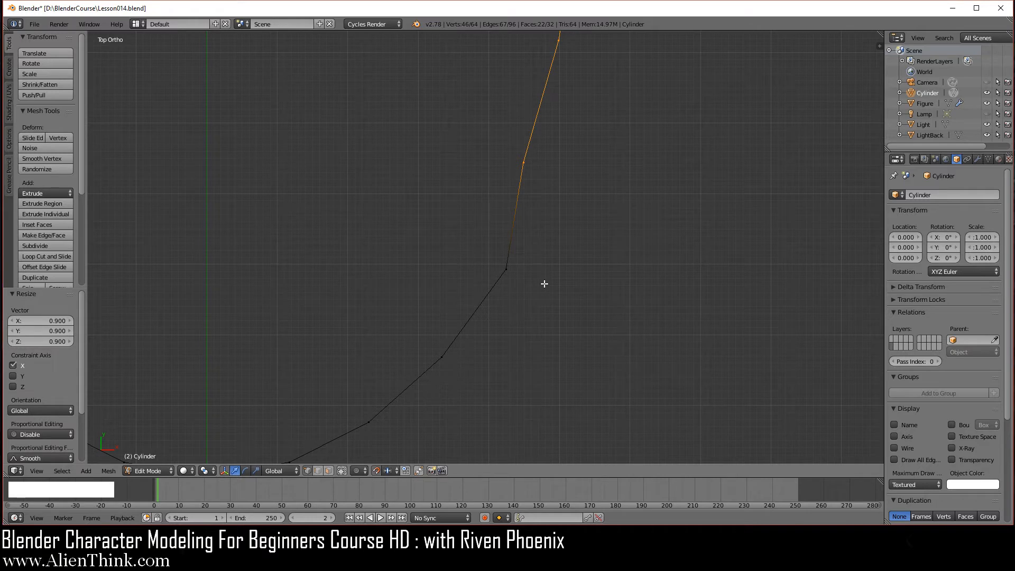
{"action": "key", "text": "a"}
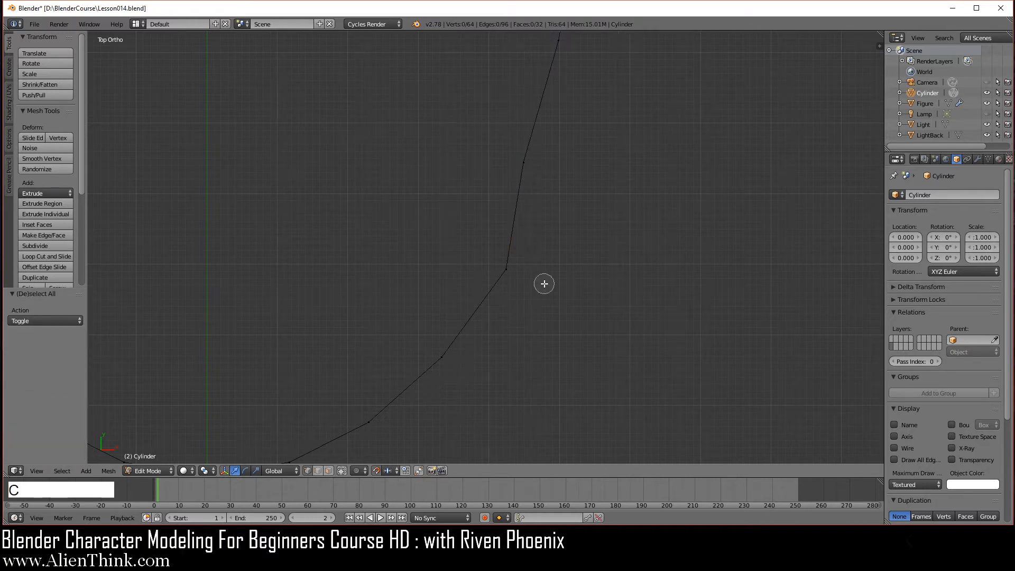
{"action": "left_click", "coordinate": [507, 269]}
{"action": "right_click", "coordinate": [549, 253]}
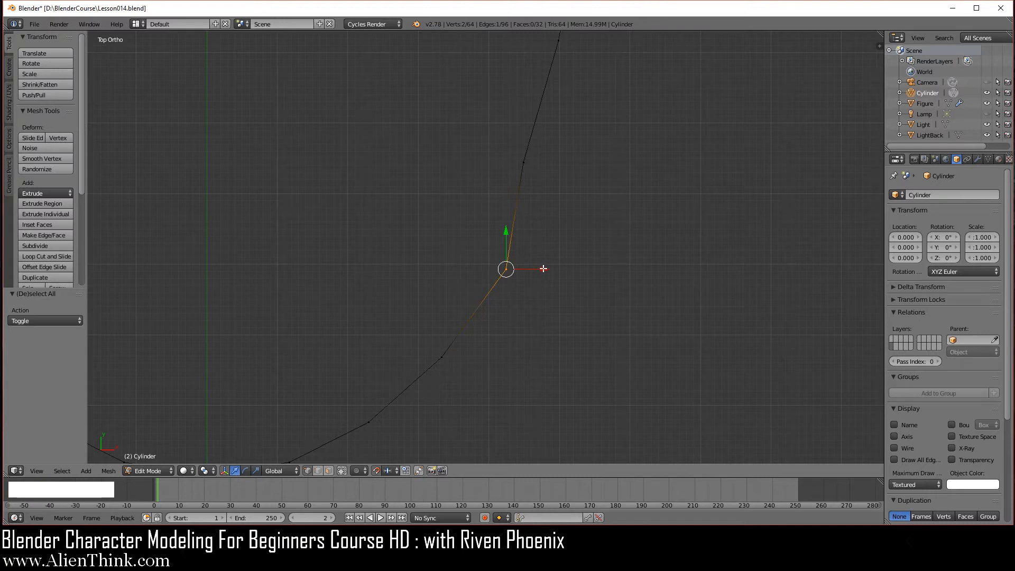
{"action": "left_click_drag", "start_coordinate": [544, 269], "coordinate": [532, 269]}
Circle-select the vertices down the right side of the U-shaped curve.
{"action": "scroll", "coordinate": [573, 333], "scroll_direction": "down", "scroll_amount": 5}
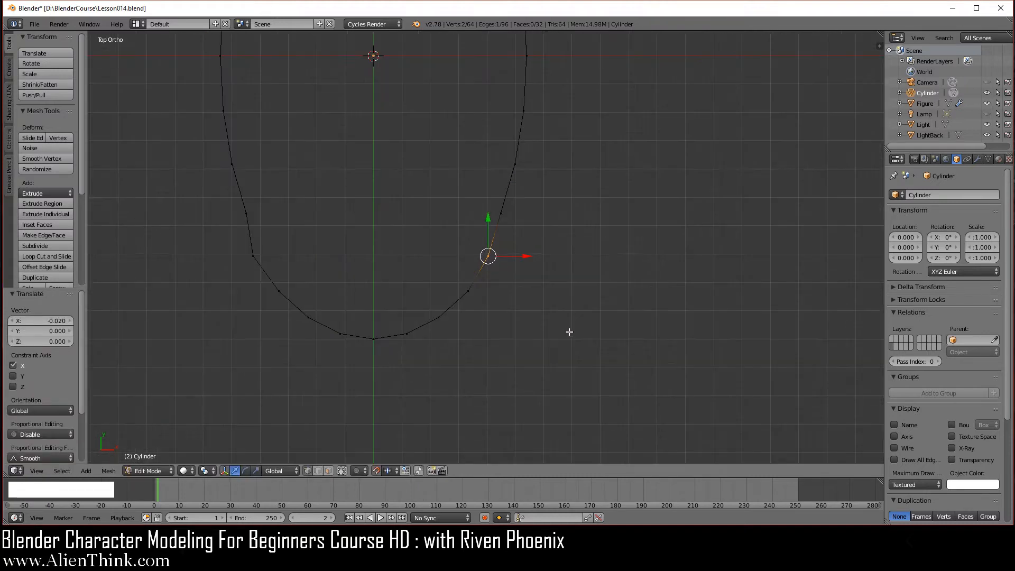
{"action": "middle_click_drag", "start_coordinate": [576, 199], "coordinate": [589, 267], "text": "shift"}
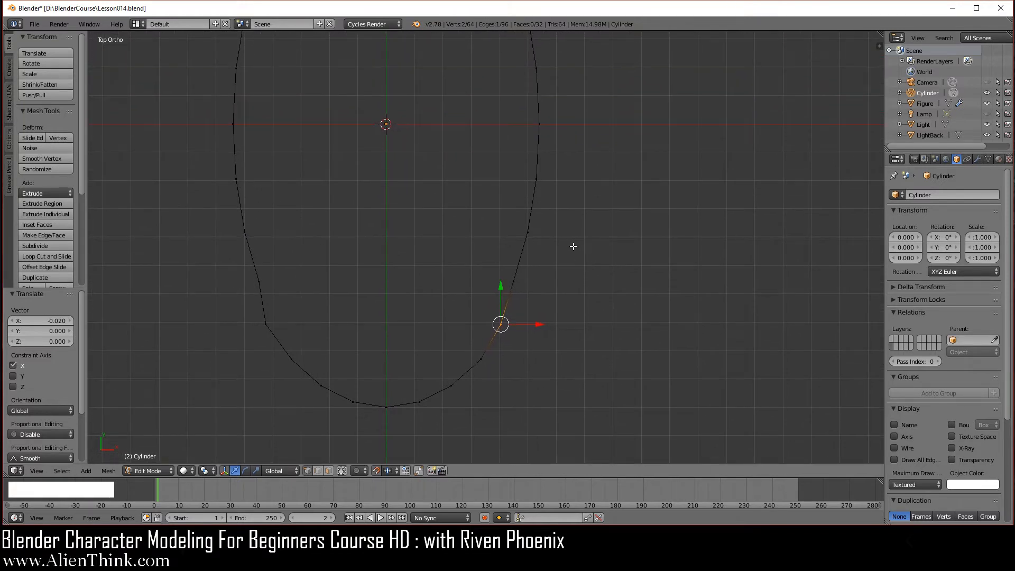
{"action": "key", "text": "c"}
{"action": "mouse_move", "coordinate": [537, 126]}
{"action": "left_mouse_down"}
{"action": "mouse_move", "coordinate": [525, 220]}
{"action": "mouse_move", "coordinate": [469, 365]}
{"action": "mouse_move", "coordinate": [387, 407]}
{"action": "left_mouse_up"}
{"action": "right_click", "coordinate": [561, 210]}
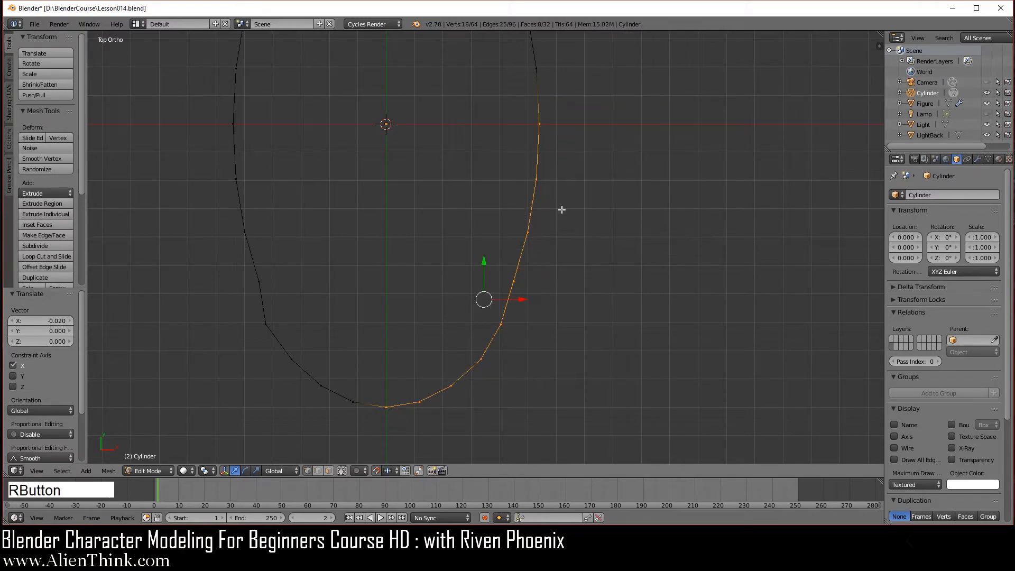
{"action": "scroll", "coordinate": [568, 256], "scroll_direction": "down", "scroll_amount": 3}
{"action": "middle_click_drag", "start_coordinate": [513, 381], "coordinate": [477, 296]}
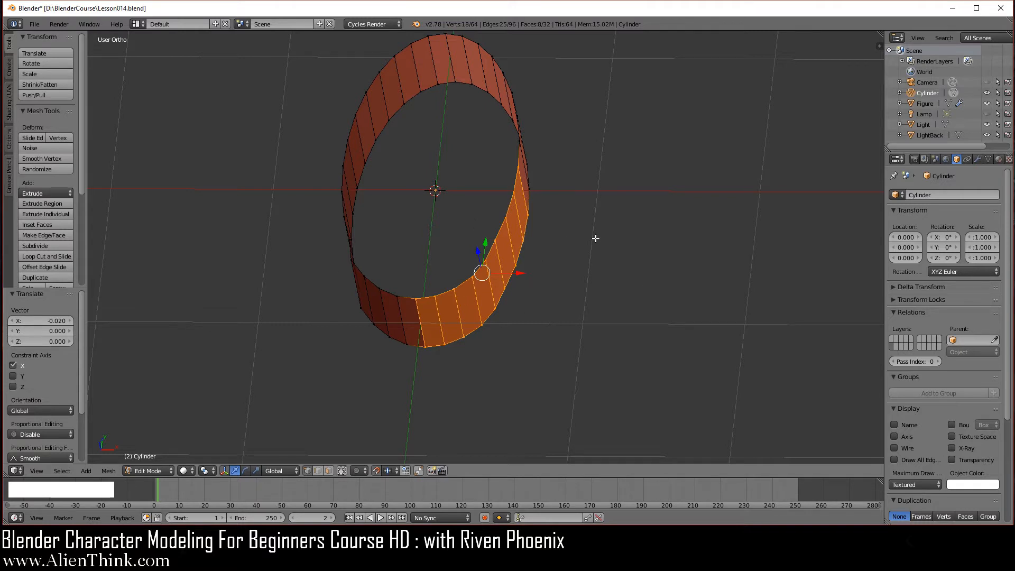
Invert the selection and delete those vertices, leaving an 18-vertex curved strip.
{"action": "key", "text": "ctrl+i"}
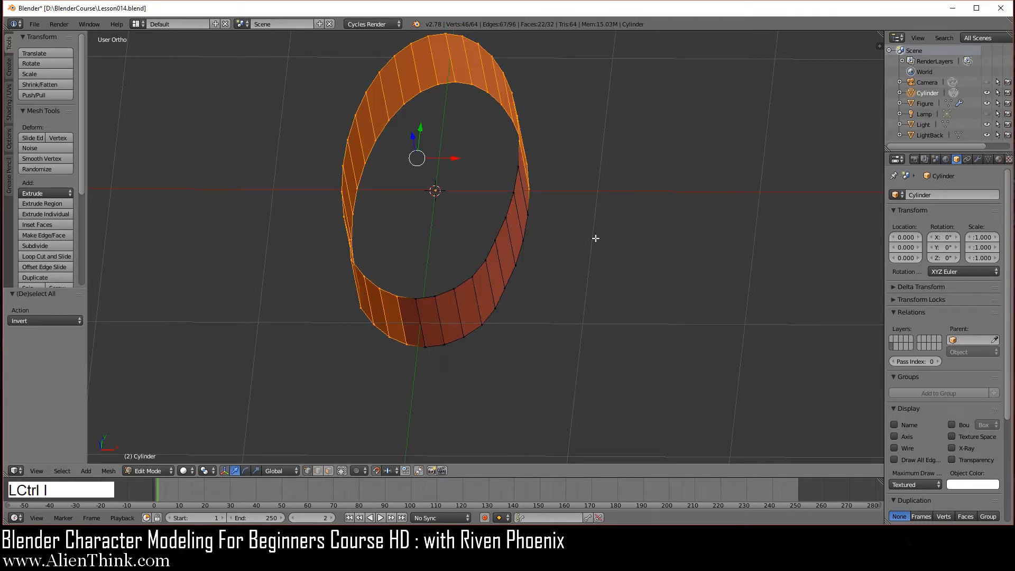
{"action": "key", "text": "x"}
{"action": "left_click", "coordinate": [634, 173]}
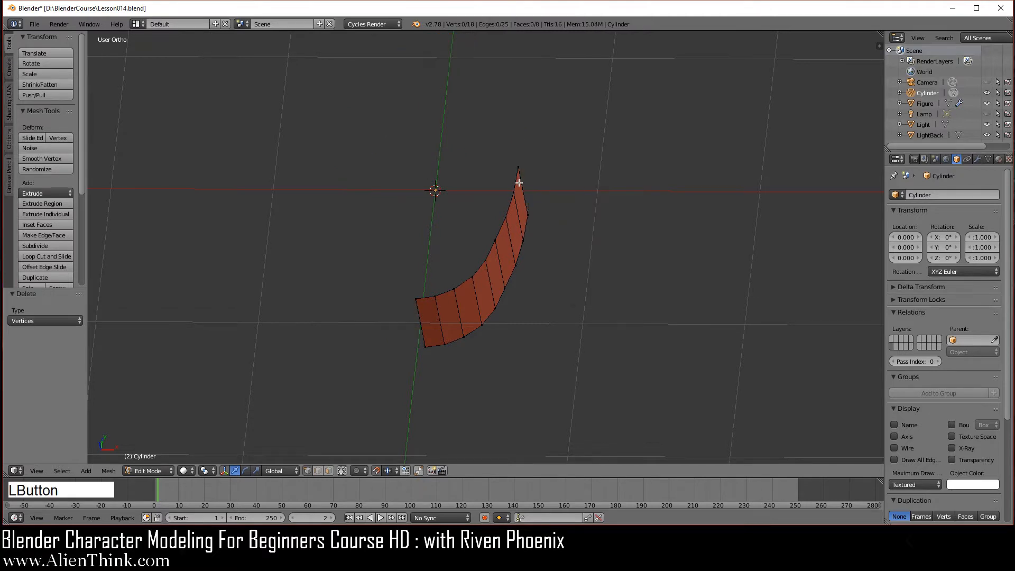
{"action": "middle_click_drag", "start_coordinate": [519, 181], "coordinate": [476, 243]}
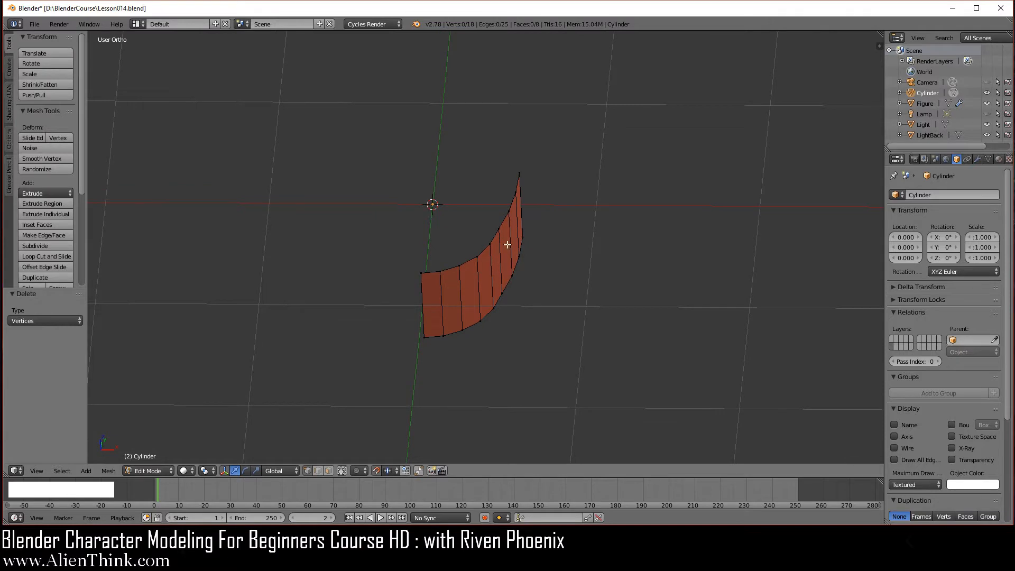
{"action": "left_click", "coordinate": [979, 160]}
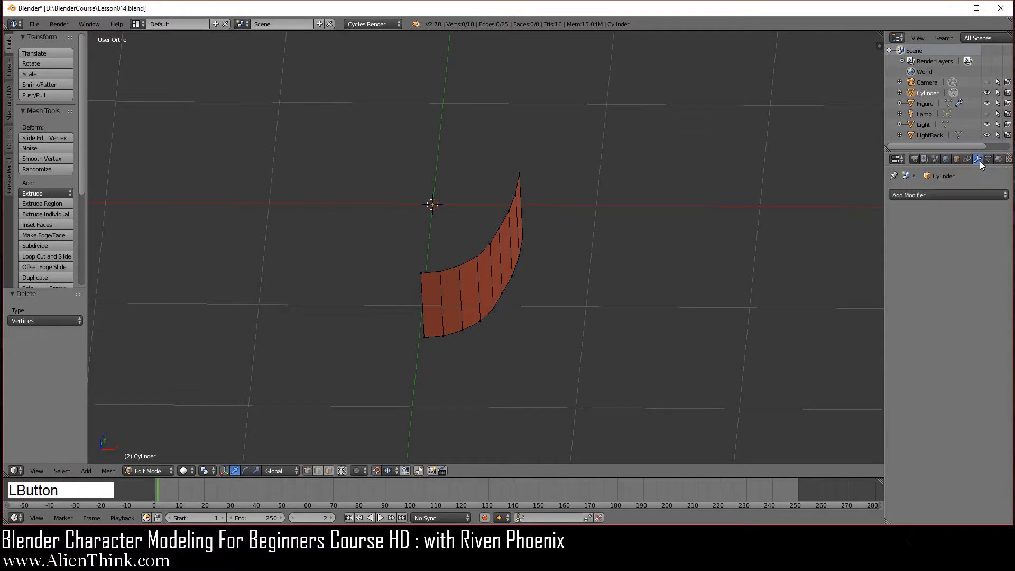
Add a Mirror modifier on X and show its mirrored edges while editing.
{"action": "left_click", "coordinate": [931, 195]}
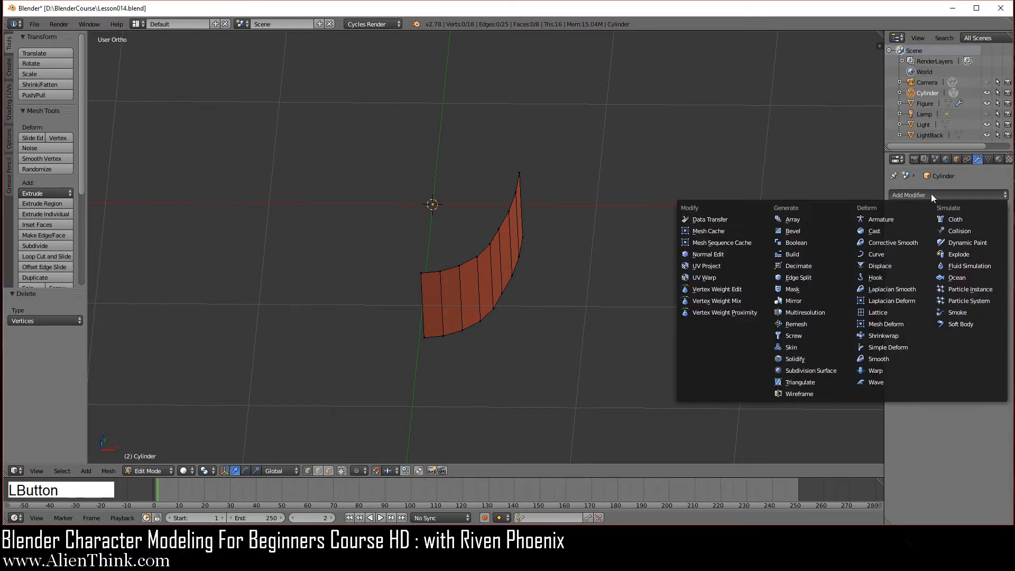
{"action": "left_click", "coordinate": [816, 299]}
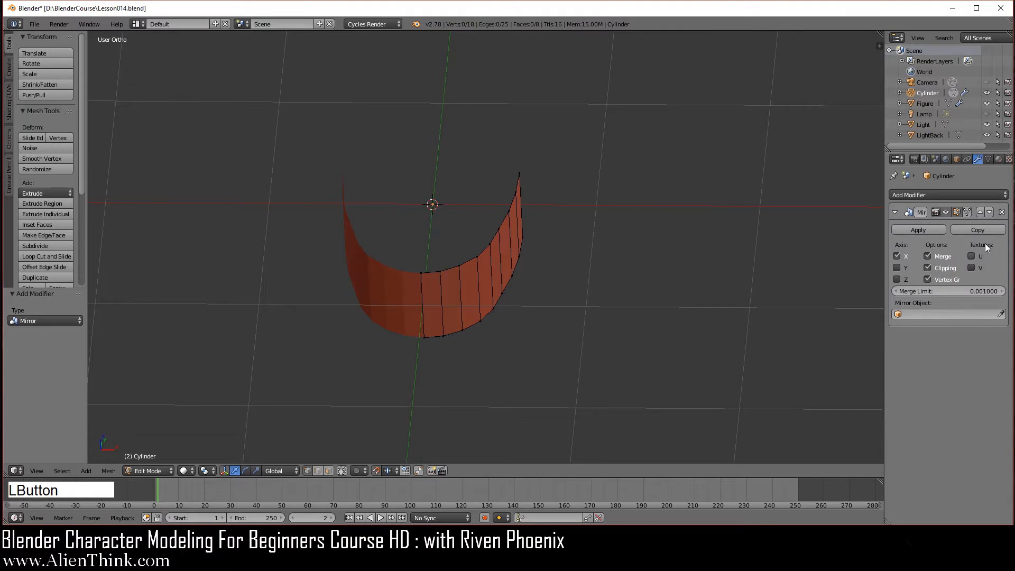
{"action": "left_click", "coordinate": [967, 211]}
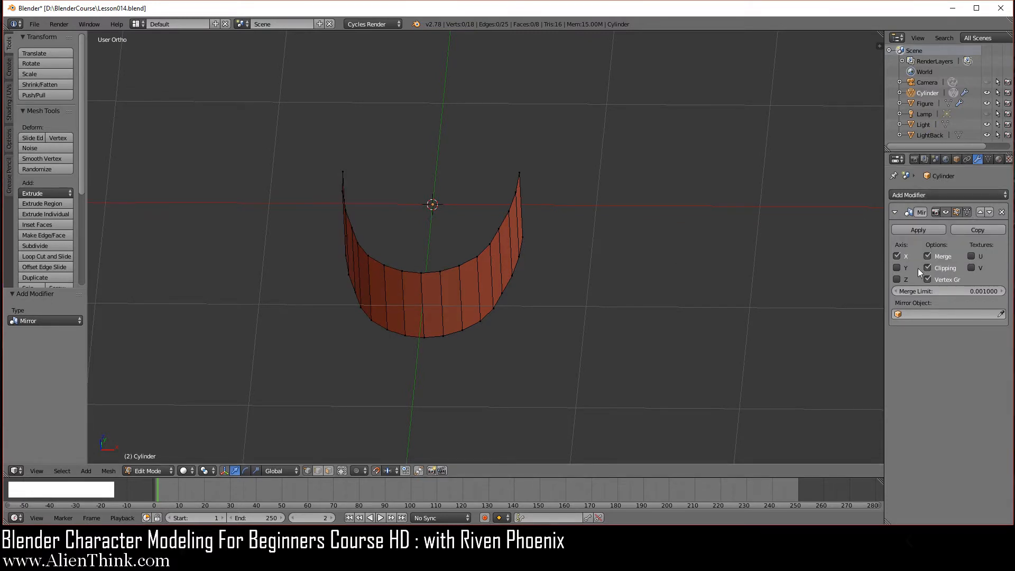
{"action": "left_click", "coordinate": [954, 195]}
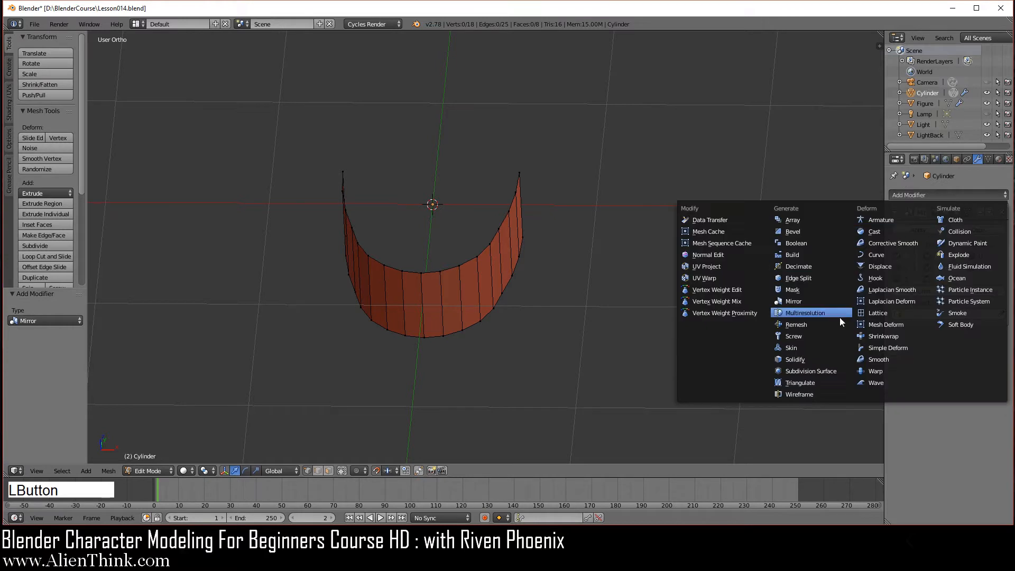
Add a Subdivision Surface modifier with 2 viewport levels, trying On Cage on and off.
{"action": "left_click", "coordinate": [824, 370]}
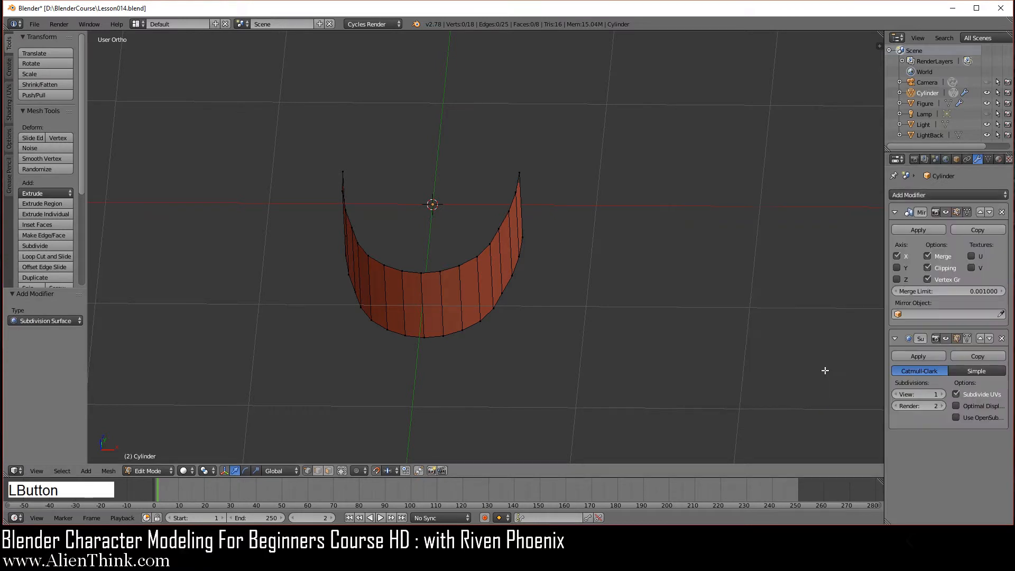
{"action": "left_click", "coordinate": [942, 394]}
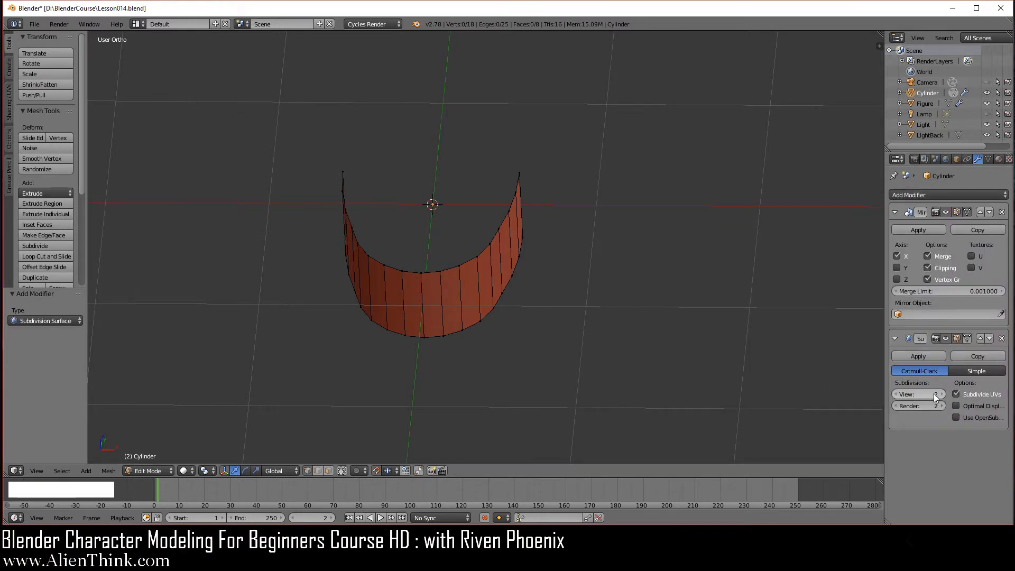
{"action": "middle_click_drag", "start_coordinate": [621, 337], "coordinate": [537, 295]}
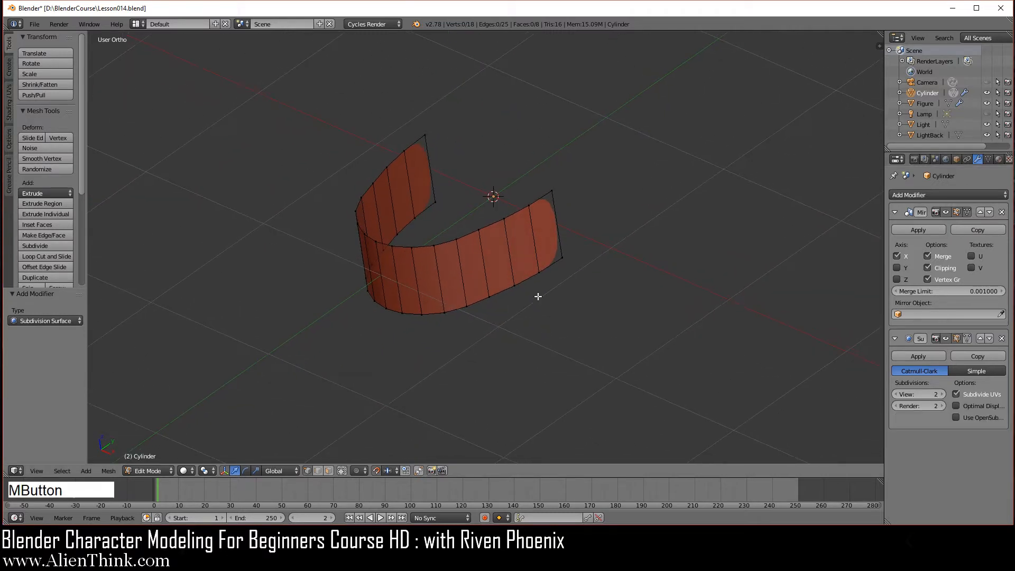
{"action": "scroll", "coordinate": [581, 222], "scroll_direction": "up", "scroll_amount": 4}
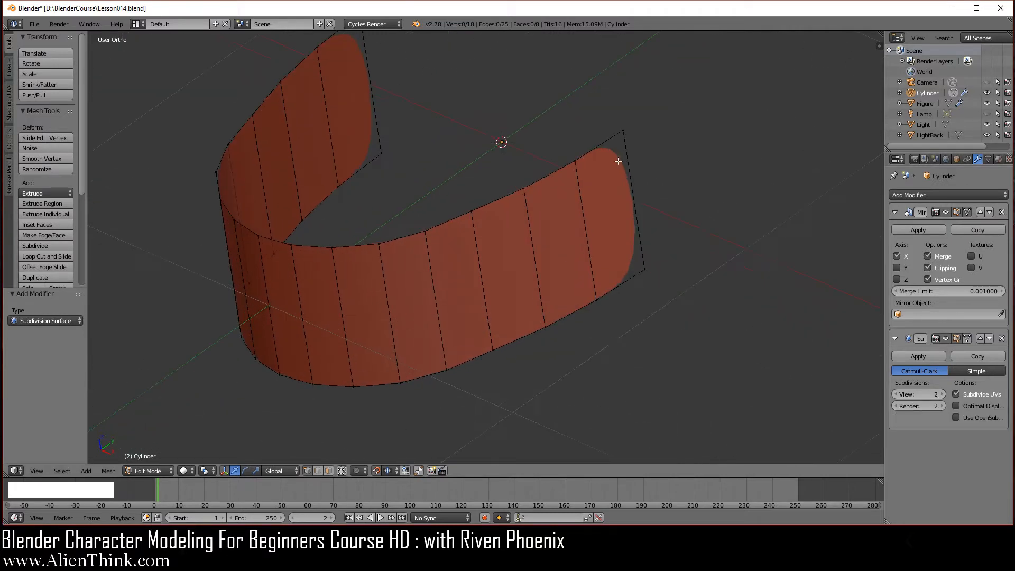
{"action": "left_click", "coordinate": [966, 339]}
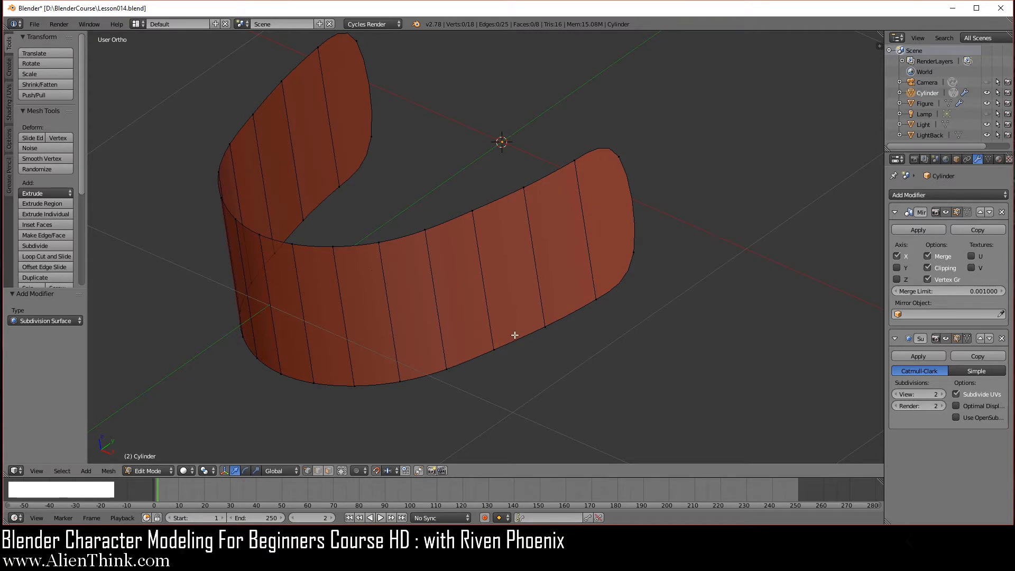
{"action": "left_click", "coordinate": [966, 338]}
{"action": "scroll", "coordinate": [558, 334], "scroll_direction": "down", "scroll_amount": 2}
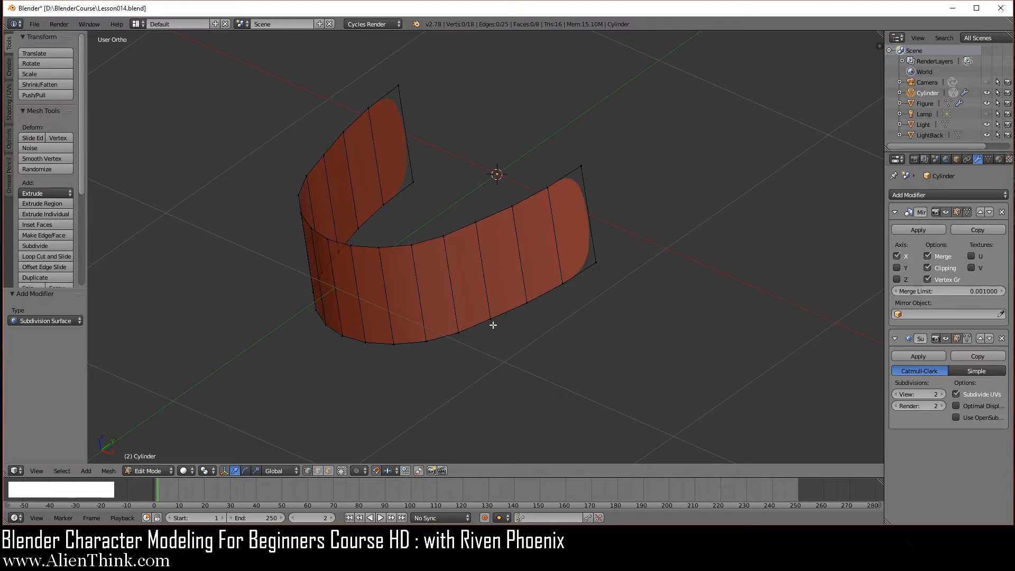
{"action": "middle_click_drag", "start_coordinate": [437, 288], "coordinate": [453, 347]}
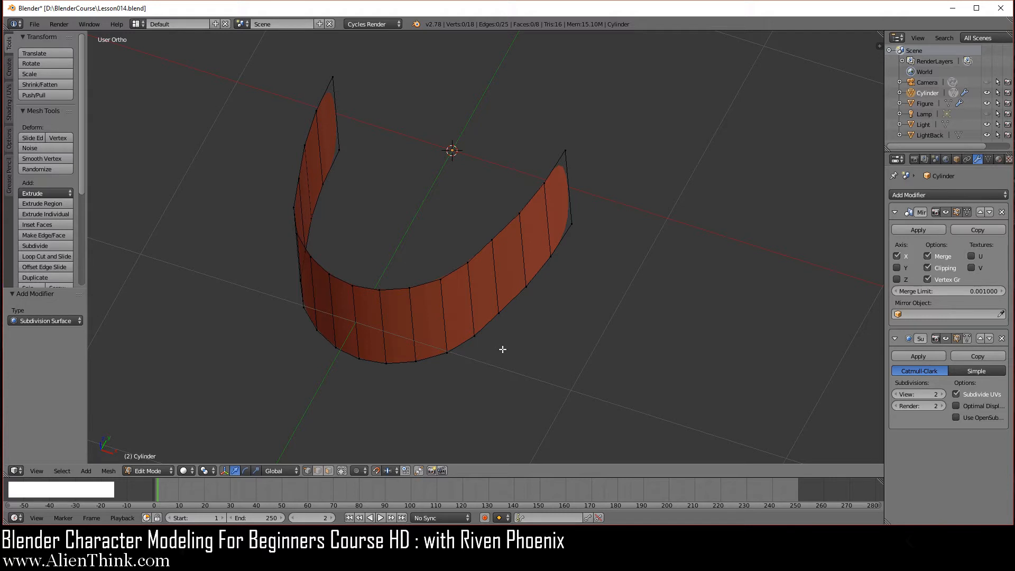
{"action": "key", "text": "KP_7"}
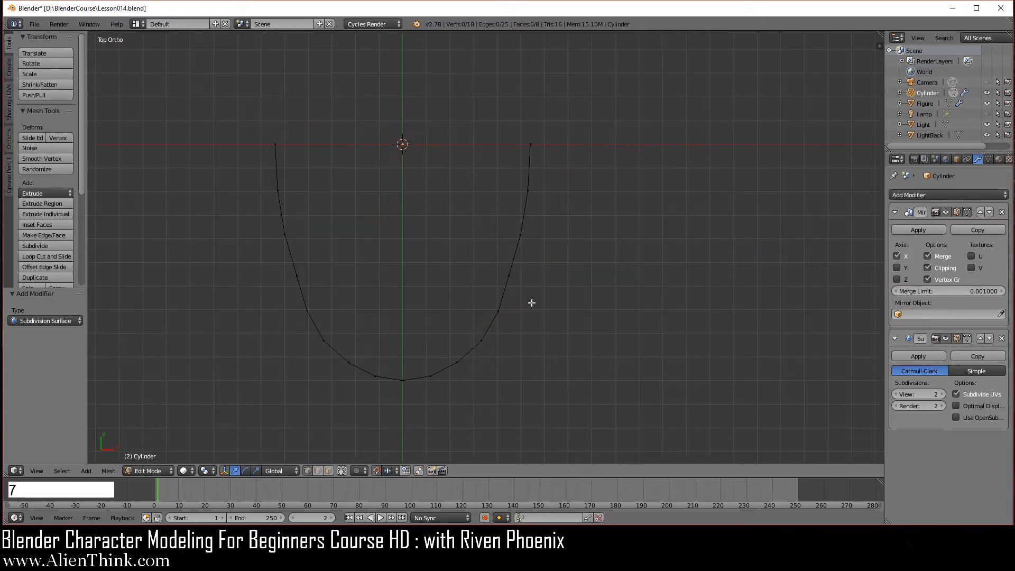
{"action": "middle_click_drag", "start_coordinate": [471, 309], "coordinate": [537, 332], "text": "shift"}
{"action": "scroll", "coordinate": [537, 333], "scroll_direction": "up", "scroll_amount": 1}
{"action": "key", "text": "a"}
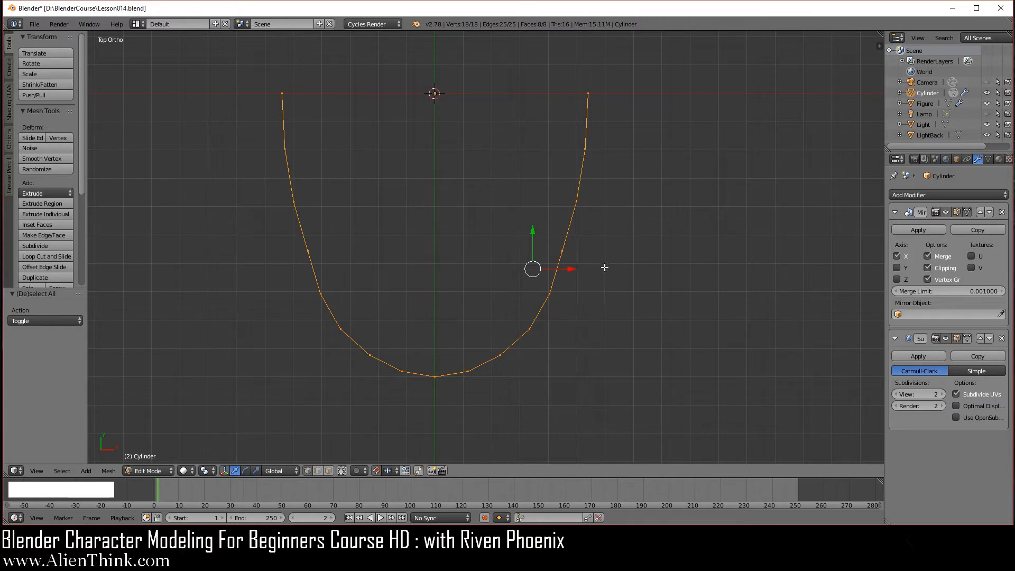
{"action": "key", "text": "e"}
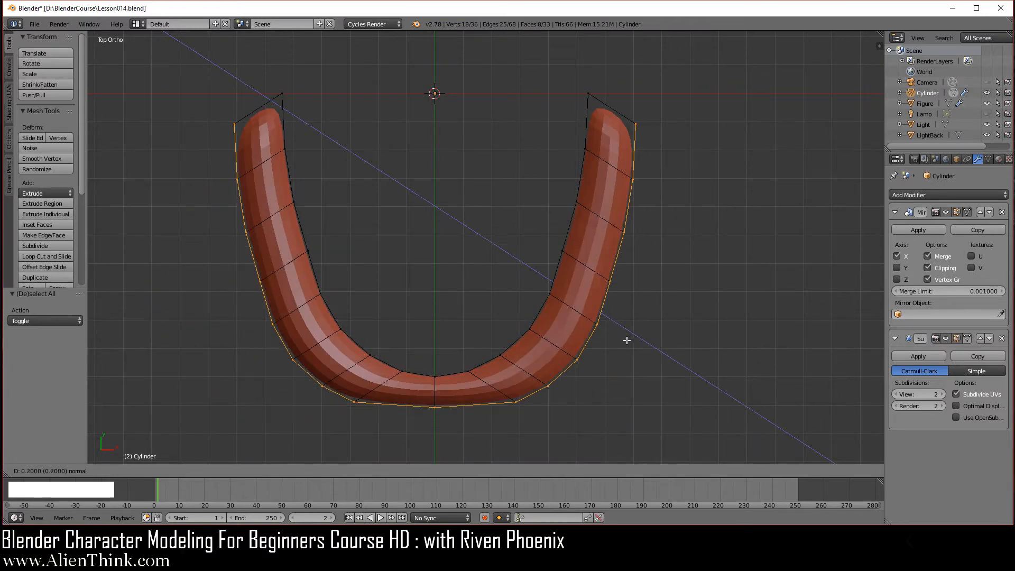
{"action": "right_click", "coordinate": [633, 337]}
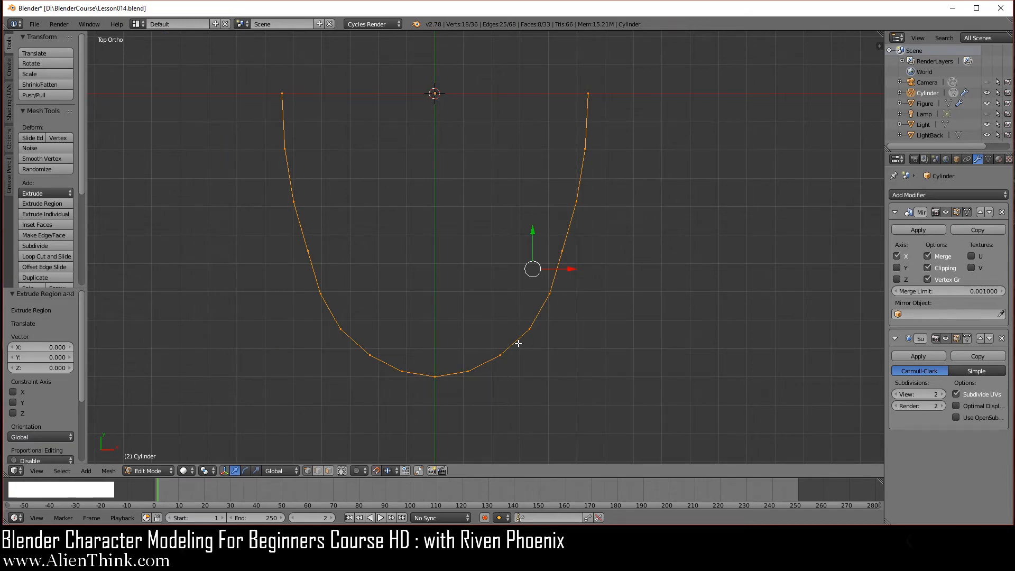
{"action": "left_click", "coordinate": [66, 193]}
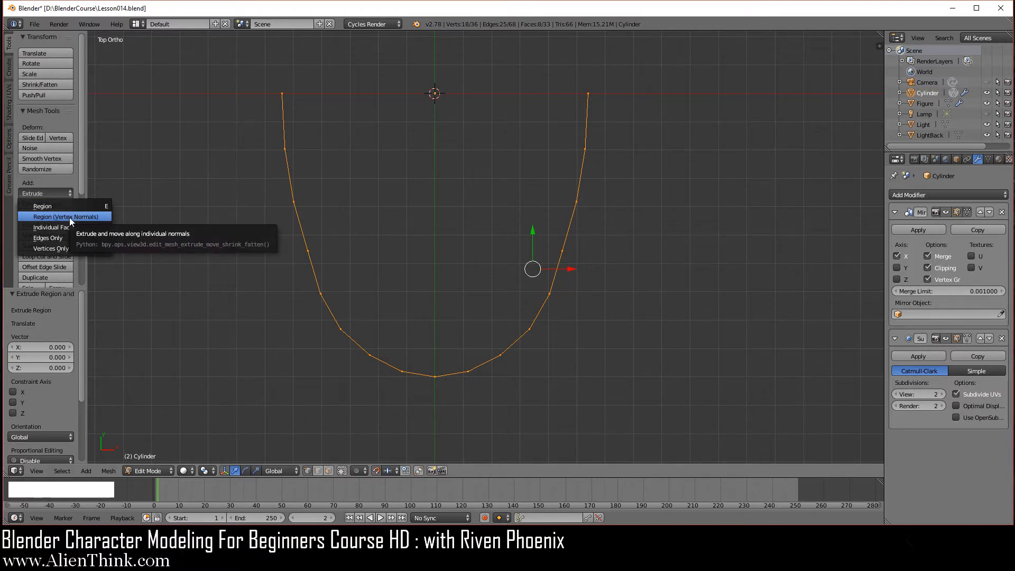
{"action": "left_click", "coordinate": [115, 472]}
{"action": "mouse_move", "coordinate": [141, 422]}
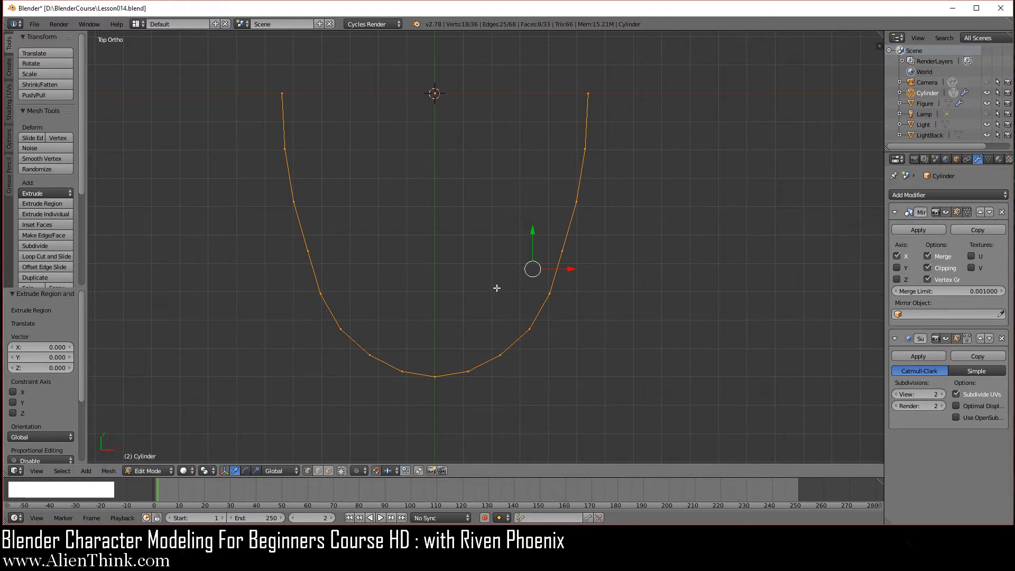
Apply Shrink/Fatten with a 0.17 offset to give the band wall thickness.
{"action": "key", "text": "alt+s"}
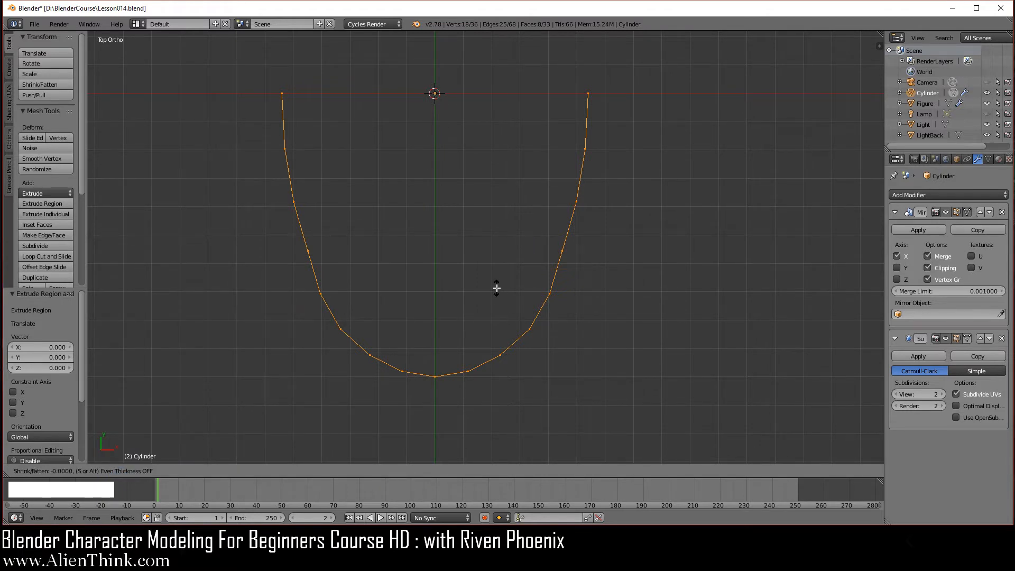
{"action": "key", "text": "KP_0"}
{"action": "key", "text": "KP_Decimal"}
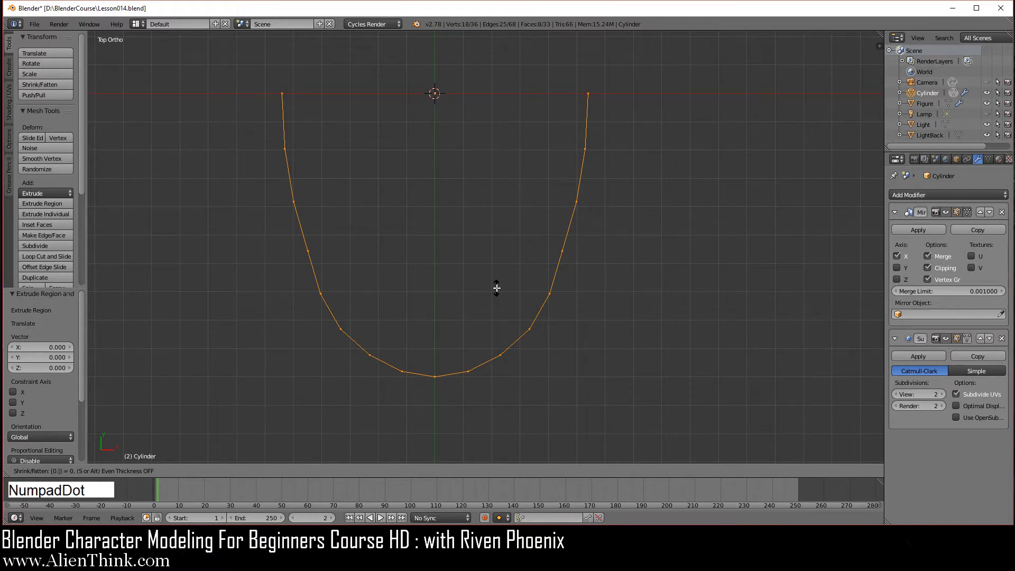
{"action": "key", "text": "KP_1"}
{"action": "key", "text": "KP_7"}
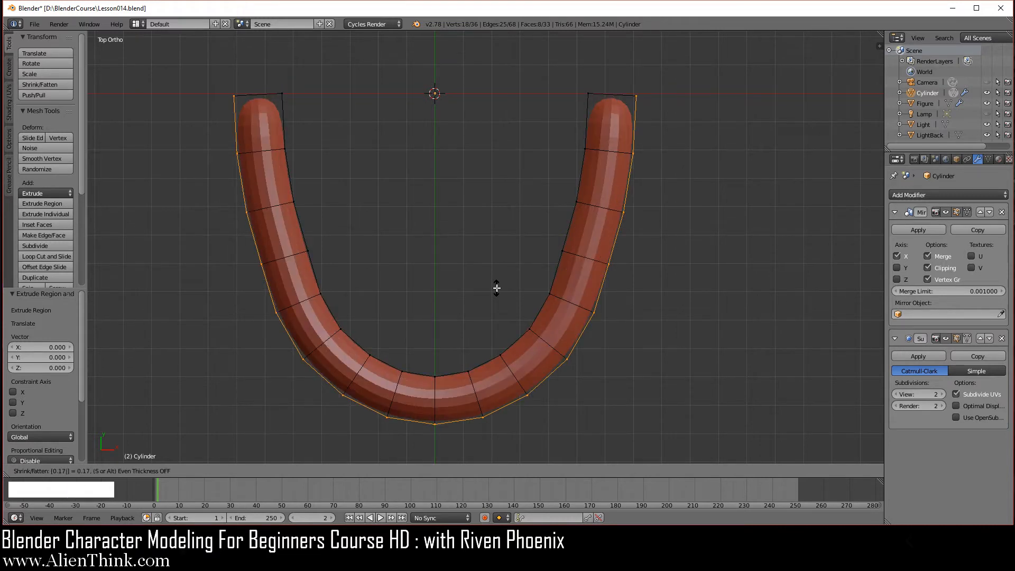
{"action": "key", "text": "KP_Subtract"}
{"action": "key", "text": "KP_Enter"}
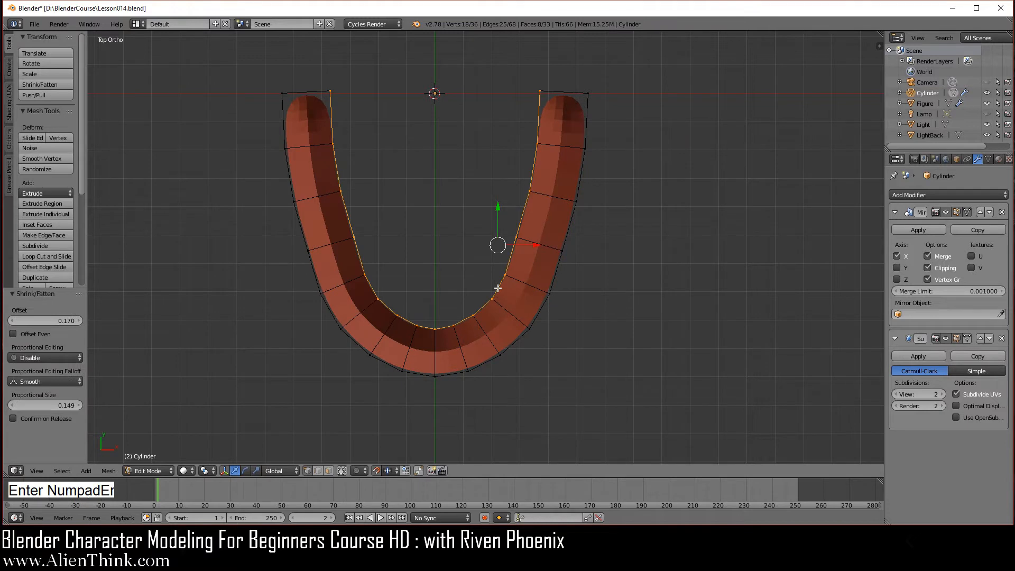
{"action": "middle_click_drag", "start_coordinate": [495, 389], "coordinate": [496, 335]}
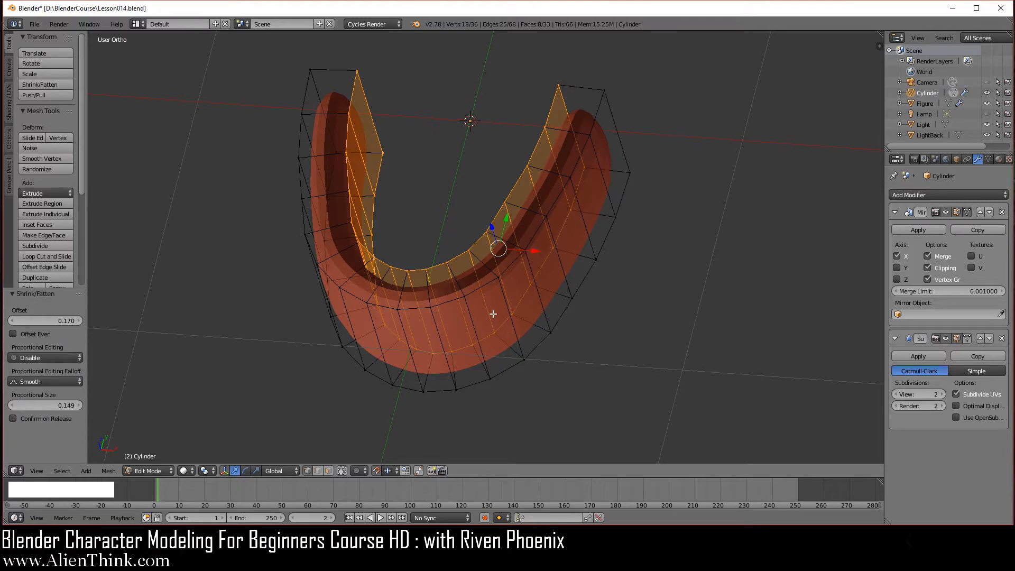
{"action": "middle_click_drag", "start_coordinate": [460, 279], "coordinate": [475, 296]}
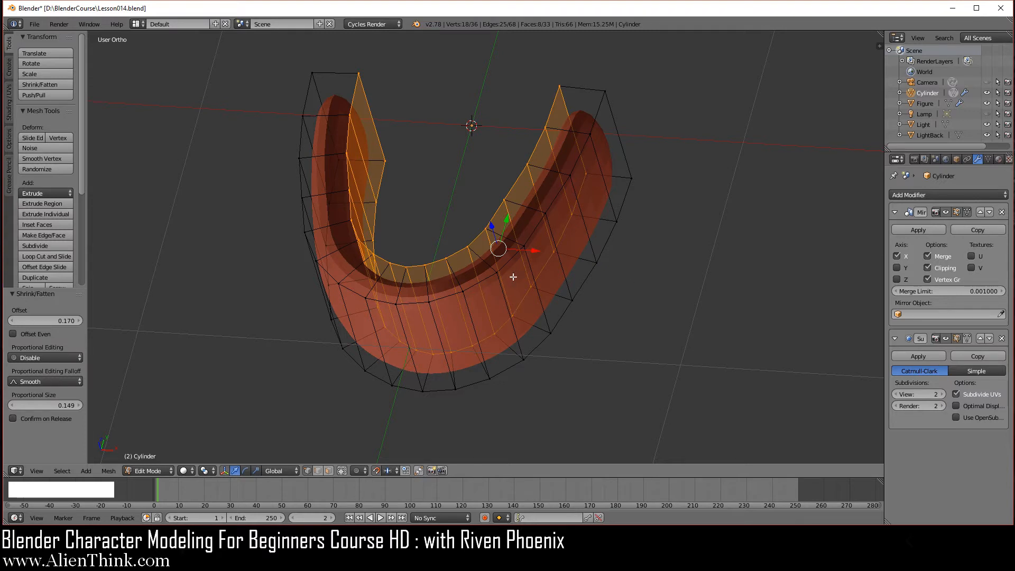
Select the whole gum mesh and flip its normals outward, checking them with face-normal display.
{"action": "key", "text": "a"}
{"action": "key", "text": "a"}
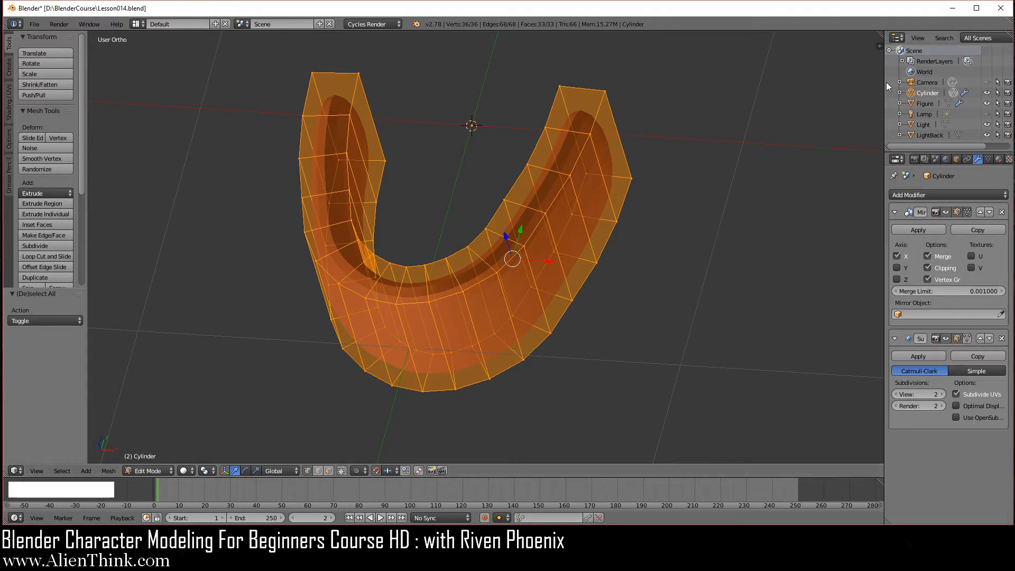
{"action": "key", "text": "n"}
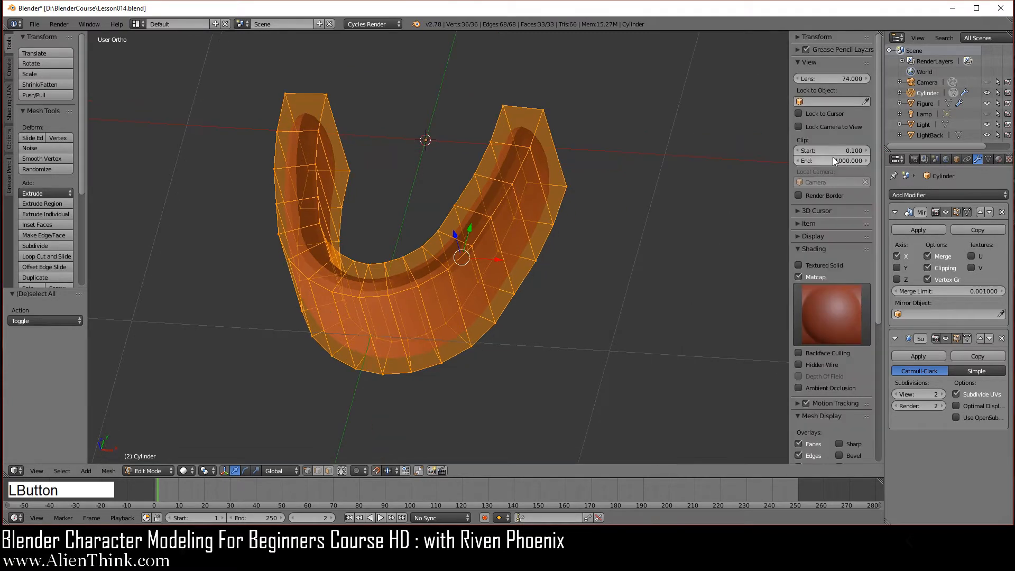
{"action": "scroll", "coordinate": [830, 233], "scroll_direction": "down", "scroll_amount": 10}
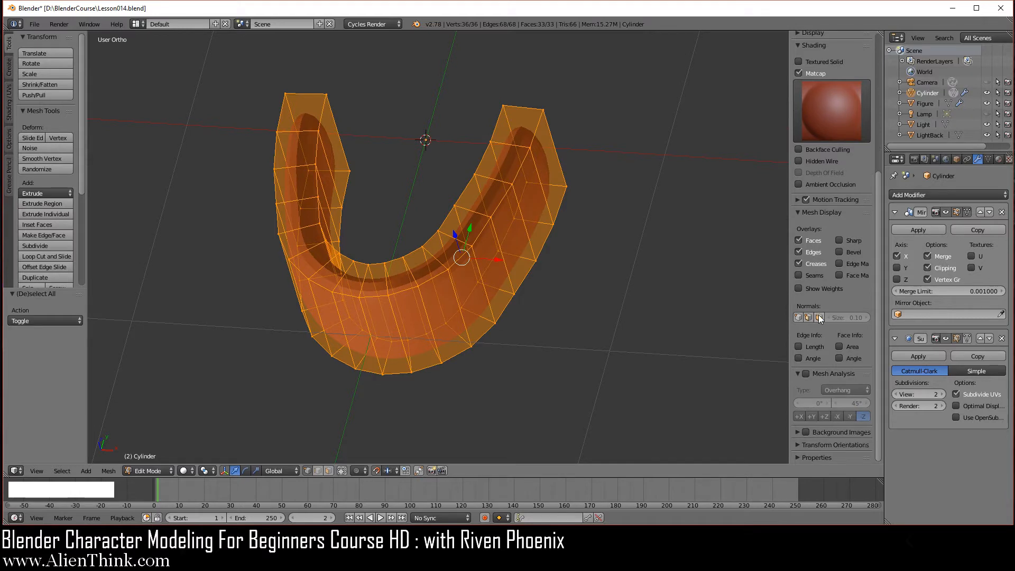
{"action": "left_click", "coordinate": [820, 318]}
{"action": "scroll", "coordinate": [449, 215], "scroll_direction": "up", "scroll_amount": 4}
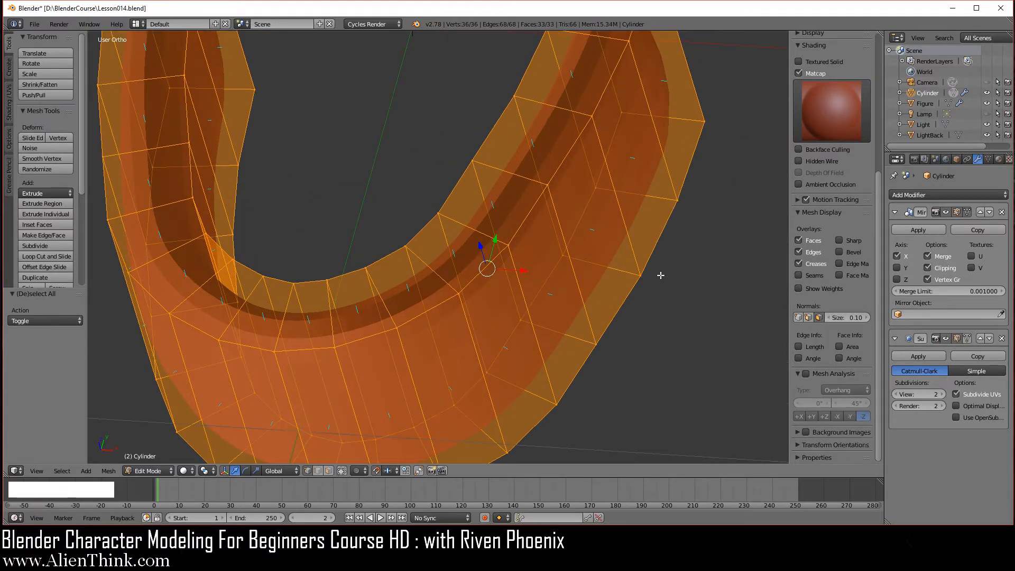
{"action": "scroll", "coordinate": [669, 242], "scroll_direction": "down", "scroll_amount": 2}
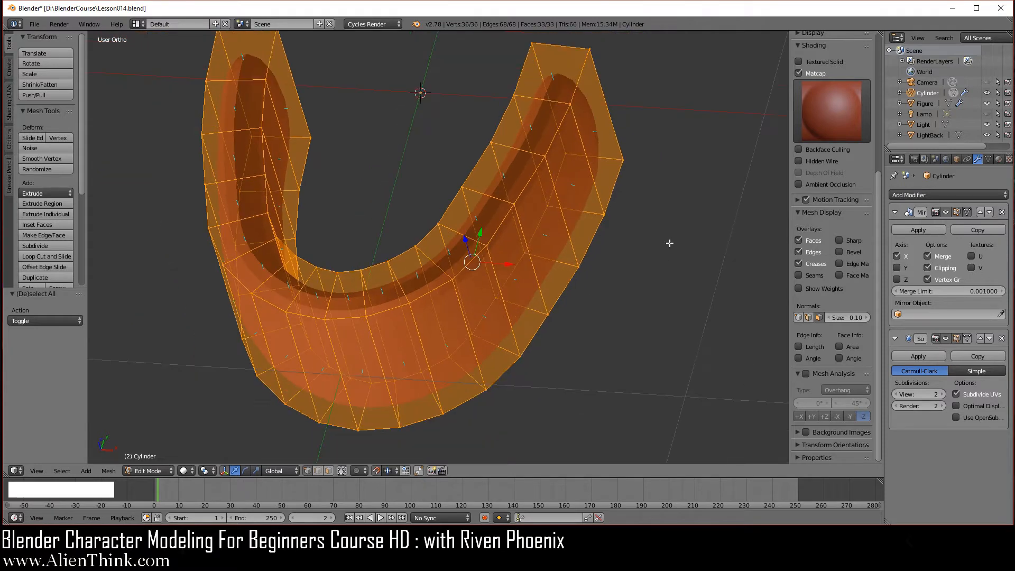
{"action": "key", "text": "w"}
{"action": "left_click", "coordinate": [658, 214]}
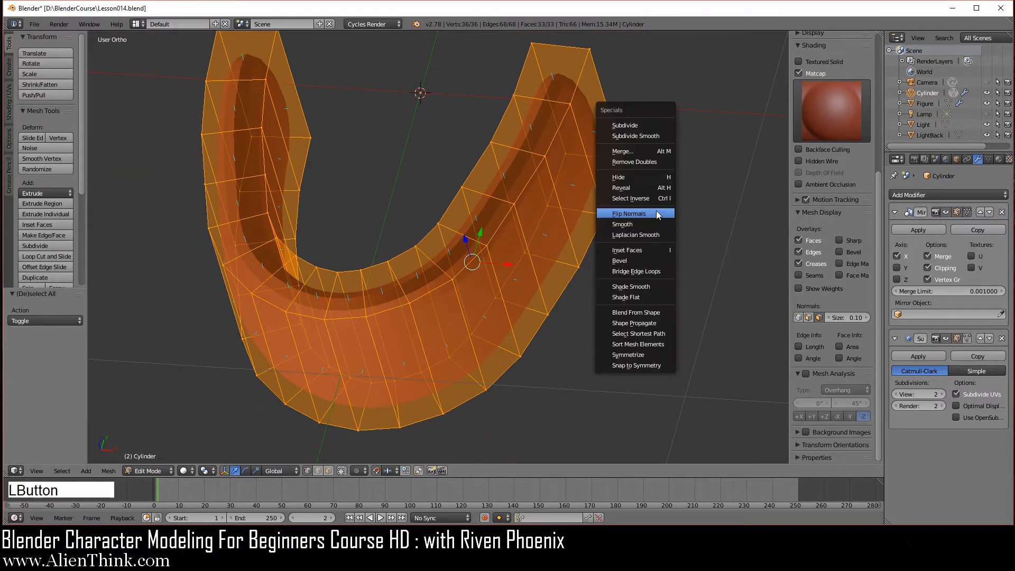
{"action": "left_click", "coordinate": [820, 318]}
{"action": "scroll", "coordinate": [541, 322], "scroll_direction": "down", "scroll_amount": 2}
Return to Object Mode and orbit around the smooth rounded gum tube.
{"action": "middle_click_drag", "start_coordinate": [541, 321], "coordinate": [493, 330]}
{"action": "key", "text": "Tab"}
{"action": "mouse_move", "coordinate": [436, 310]}
{"action": "middle_mouse_down"}
{"action": "mouse_move", "coordinate": [526, 224]}
{"action": "mouse_move", "coordinate": [514, 340]}
{"action": "mouse_move", "coordinate": [441, 320]}
{"action": "mouse_move", "coordinate": [451, 338]}
{"action": "mouse_move", "coordinate": [456, 329]}
{"action": "mouse_move", "coordinate": [420, 294]}
{"action": "mouse_move", "coordinate": [425, 306]}
{"action": "middle_mouse_up"}
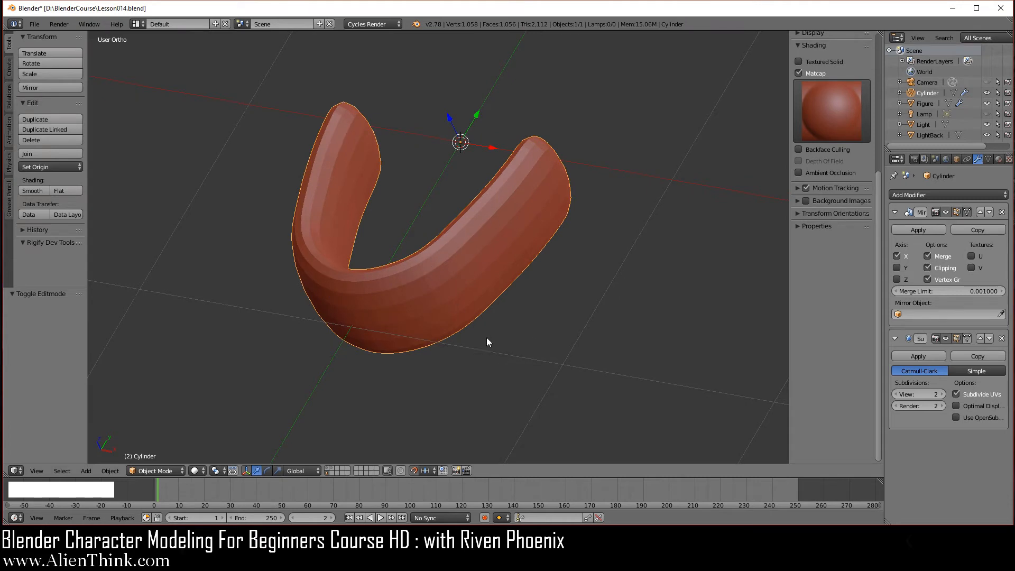
Re-enter Edit Mode in top view, zoomed in on the arch's front curve, with nothing selected.
{"action": "key", "text": "Tab"}
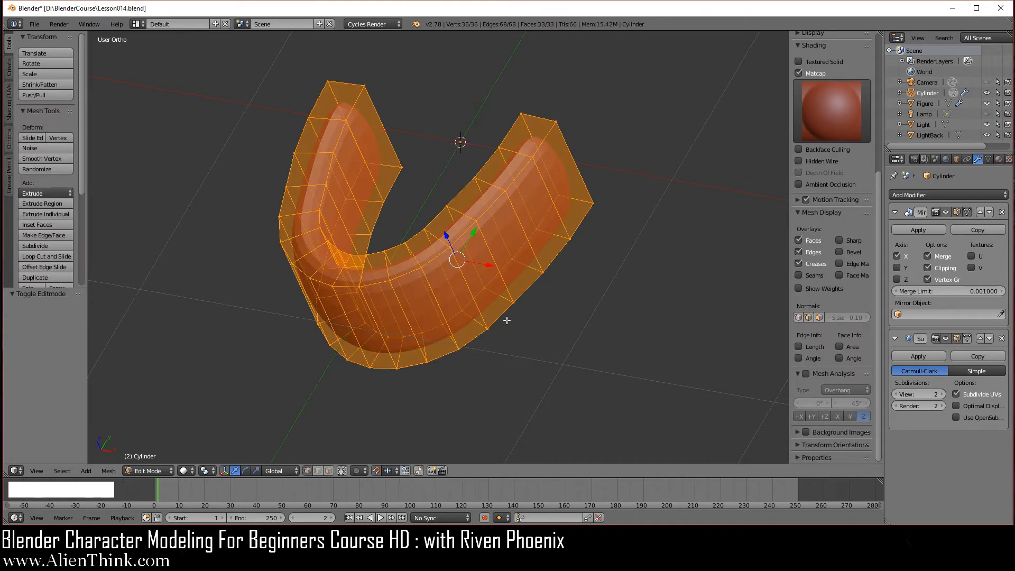
{"action": "key", "text": "KP_7"}
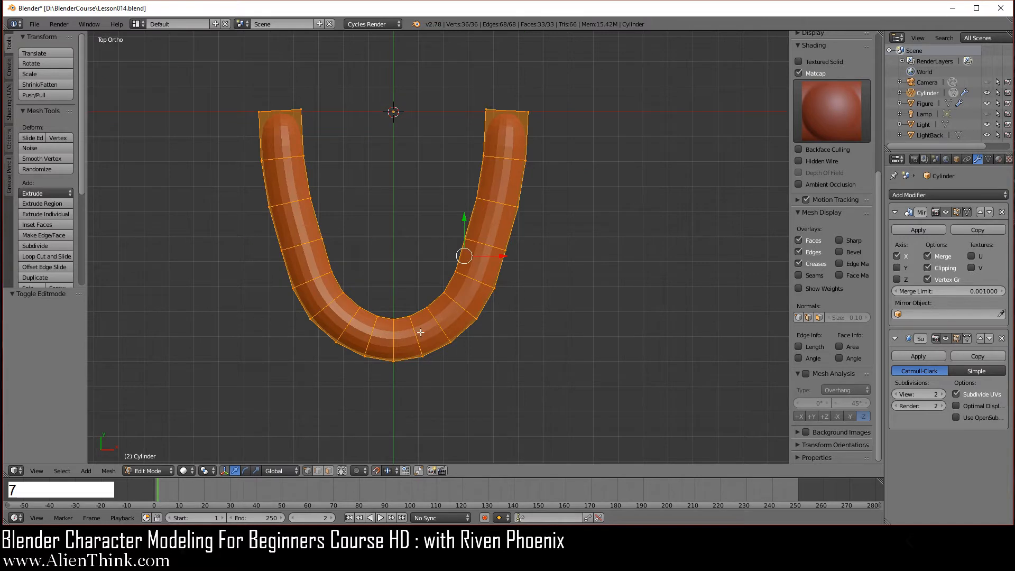
{"action": "middle_click_drag", "start_coordinate": [401, 322], "coordinate": [482, 291], "text": "shift"}
{"action": "scroll", "coordinate": [505, 340], "scroll_direction": "up", "scroll_amount": 5}
{"action": "middle_click_drag", "start_coordinate": [601, 339], "coordinate": [477, 298], "text": "shift"}
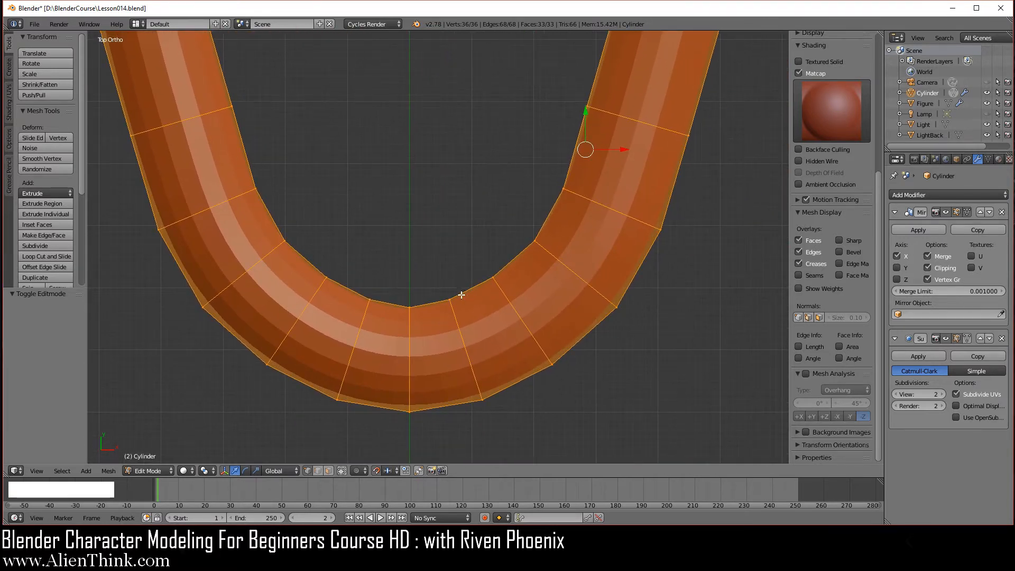
{"action": "scroll", "coordinate": [455, 333], "scroll_direction": "up", "scroll_amount": 2}
{"action": "middle_click_drag", "start_coordinate": [501, 356], "coordinate": [468, 316], "text": "shift"}
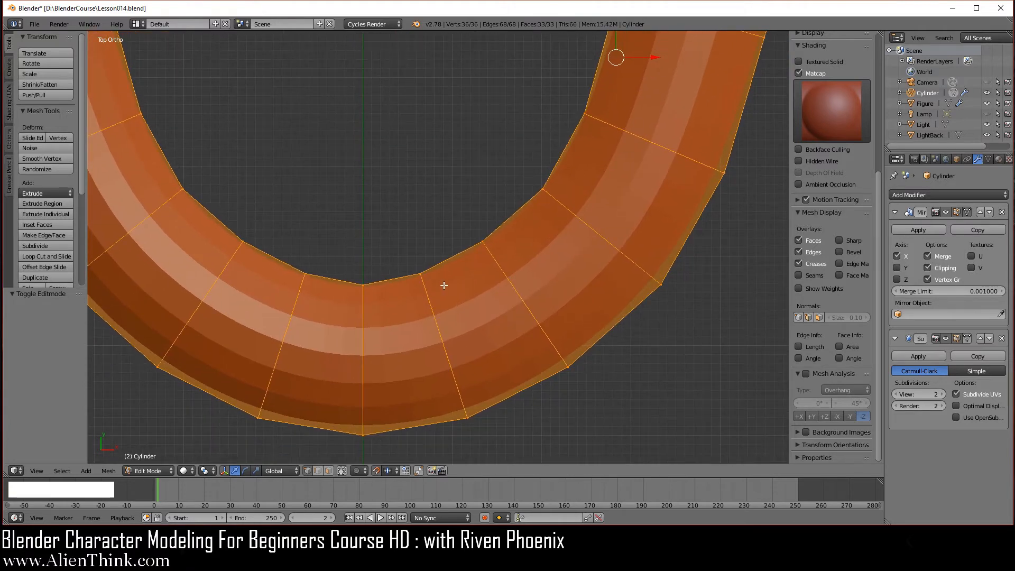
{"action": "key", "text": "a"}
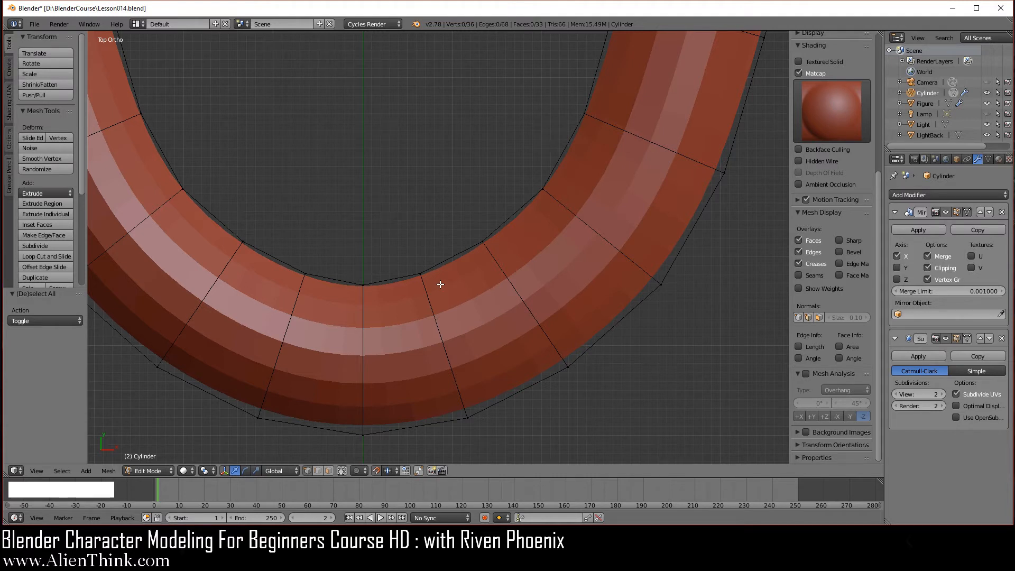
Circle-select the inner vertex at the arch front and slide it slightly along X.
{"action": "key", "text": "c"}
{"action": "left_click", "coordinate": [419, 275]}
{"action": "right_click", "coordinate": [452, 293]}
{"action": "scroll", "coordinate": [453, 298], "scroll_direction": "up", "scroll_amount": 1}
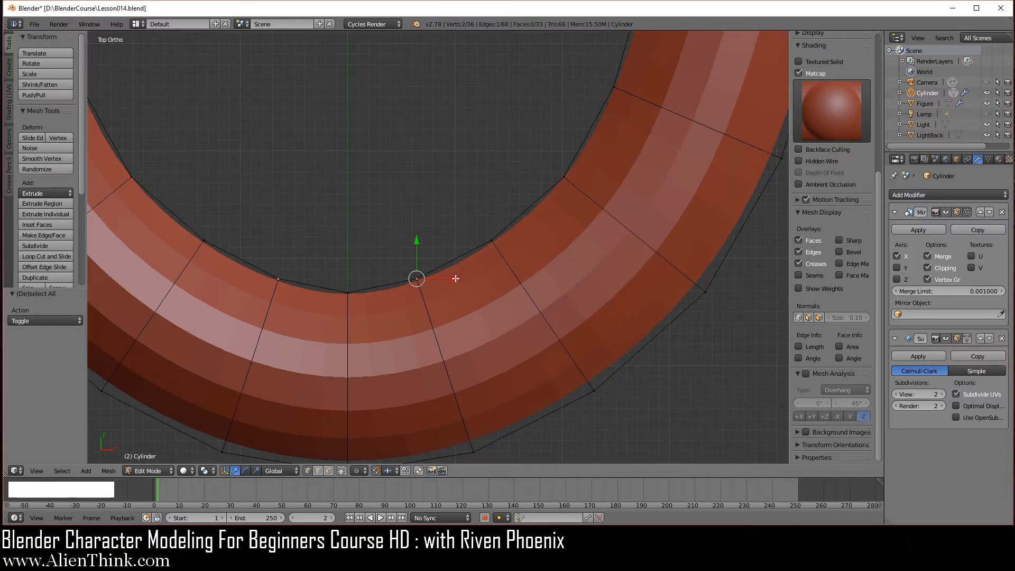
{"action": "left_click_drag", "start_coordinate": [456, 279], "coordinate": [473, 283]}
{"action": "key", "text": "a"}
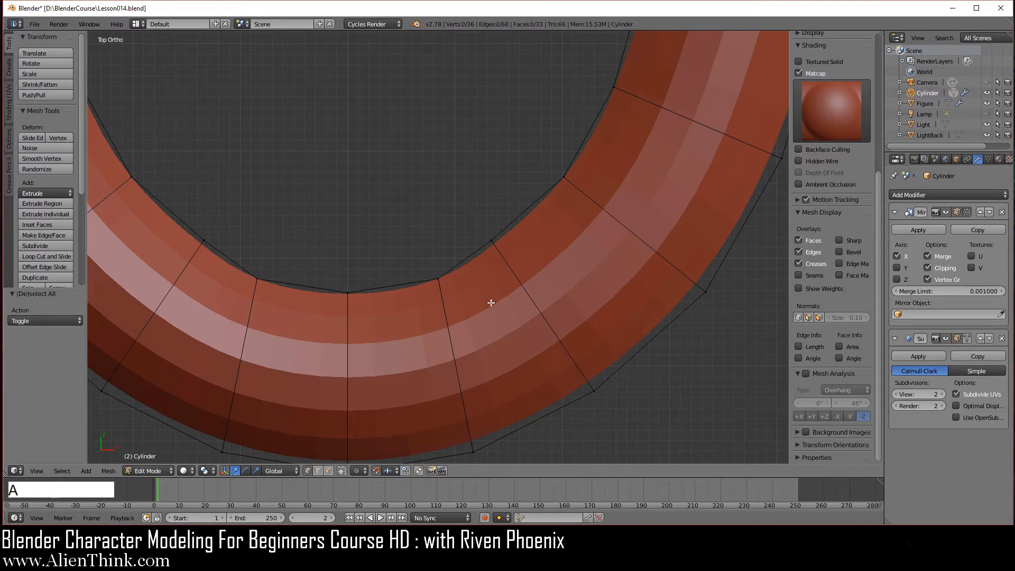
Slide the next inner vertices up the arch slightly along X to smooth the inner curve.
{"action": "right_click", "coordinate": [491, 242]}
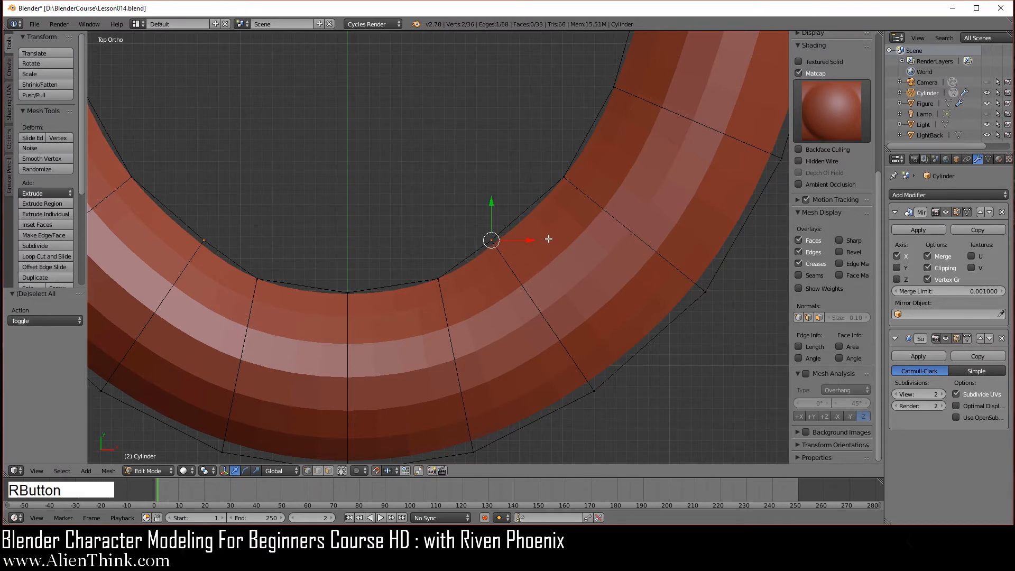
{"action": "left_click_drag", "start_coordinate": [528, 240], "coordinate": [559, 241]}
{"action": "middle_click_drag", "start_coordinate": [614, 242], "coordinate": [498, 354], "text": "shift"}
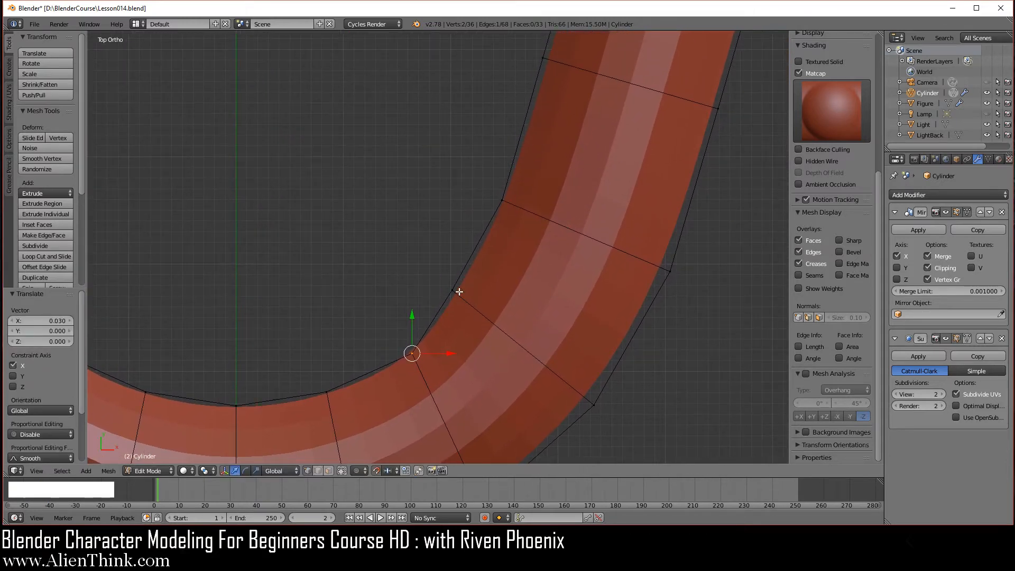
{"action": "key", "text": "a"}
{"action": "key", "text": "c"}
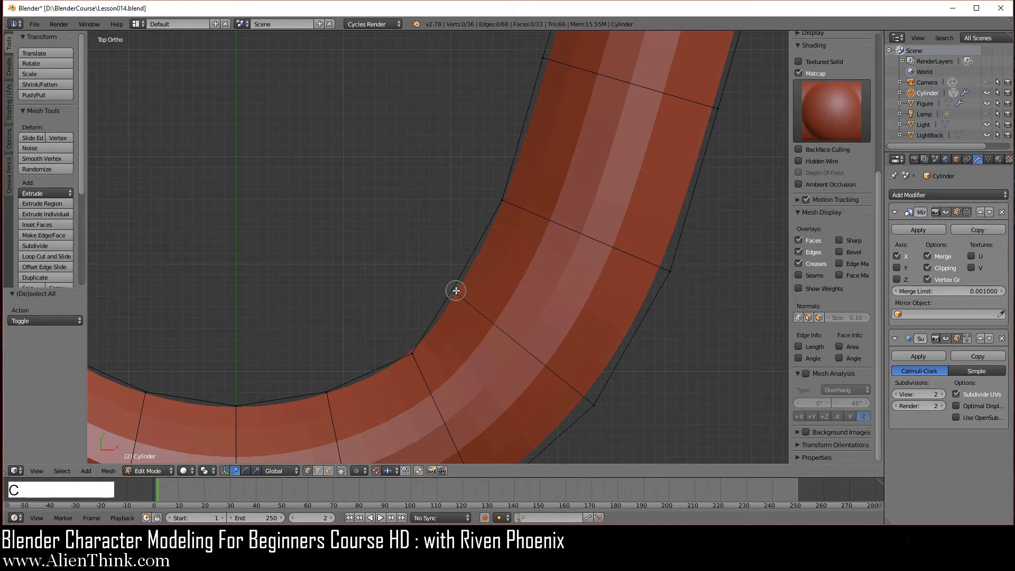
{"action": "left_click", "coordinate": [455, 290]}
{"action": "right_click", "coordinate": [491, 280]}
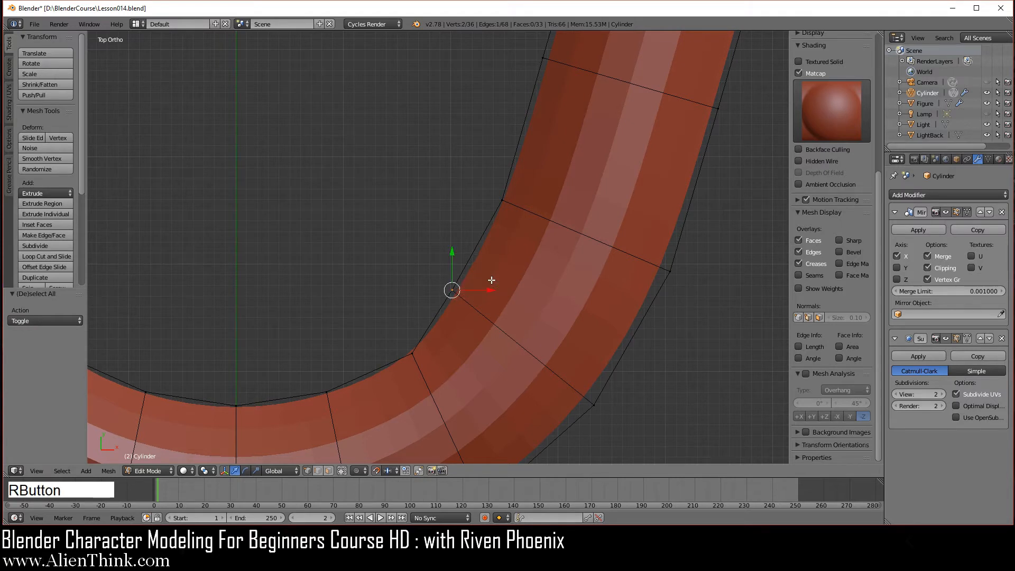
{"action": "left_click_drag", "start_coordinate": [488, 290], "coordinate": [506, 291]}
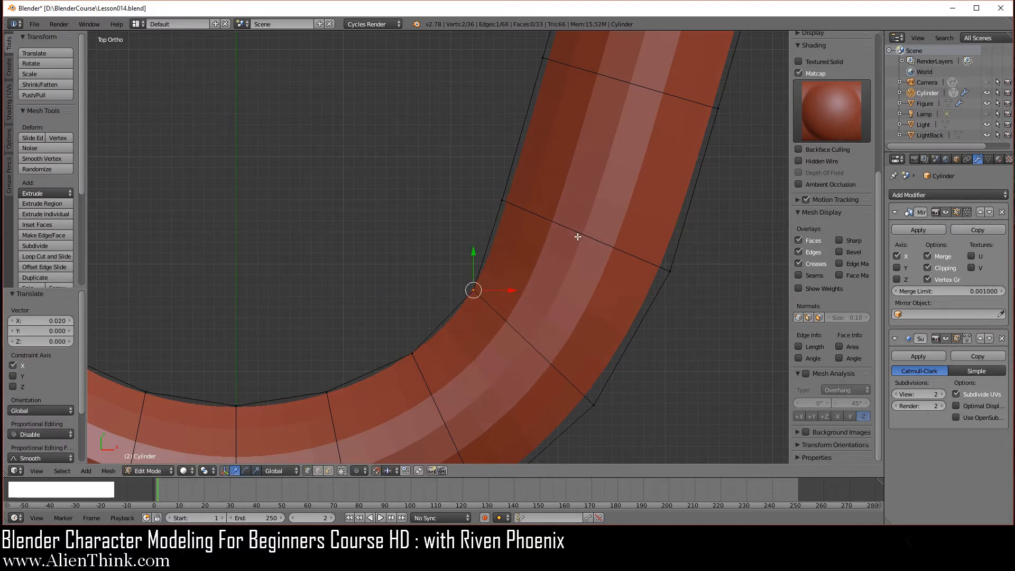
Select an edge loop across the gum arm and edge-slide it along the arm.
{"action": "right_click", "coordinate": [589, 235], "text": "alt"}
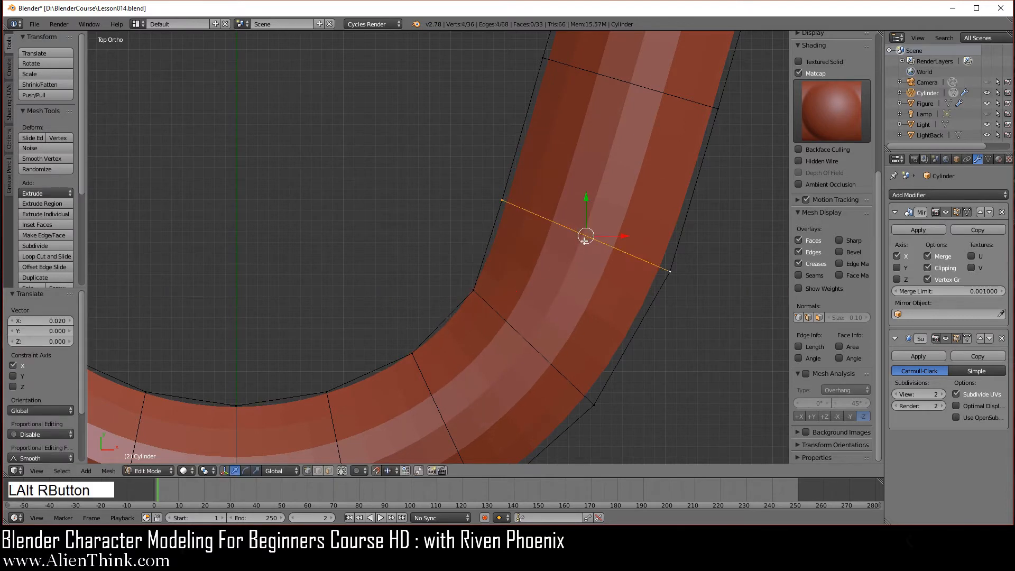
{"action": "middle_click_drag", "start_coordinate": [540, 272], "coordinate": [528, 242]}
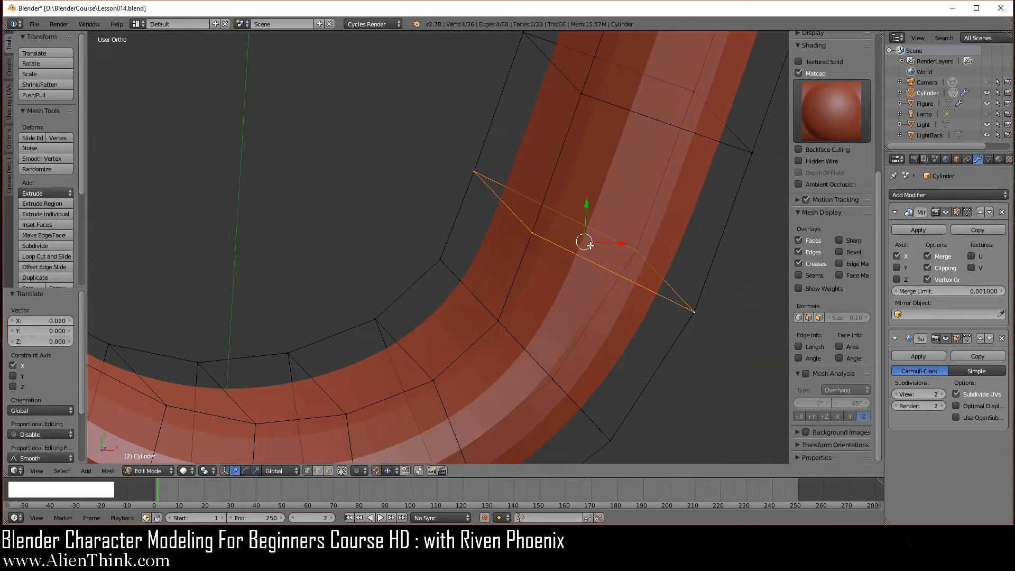
{"action": "key", "text": "KP_7"}
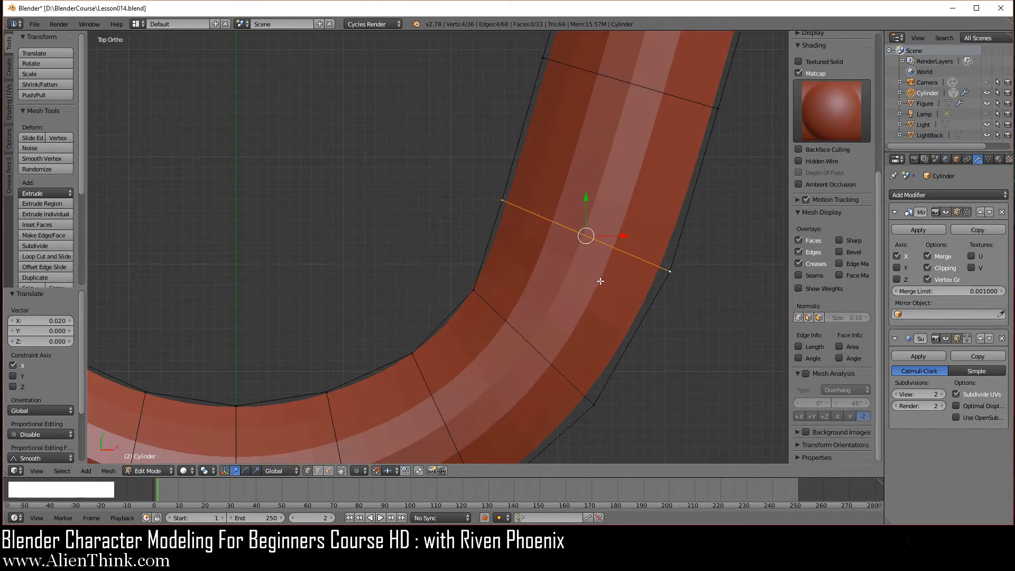
{"action": "key", "text": "g"}
{"action": "key", "text": "g"}
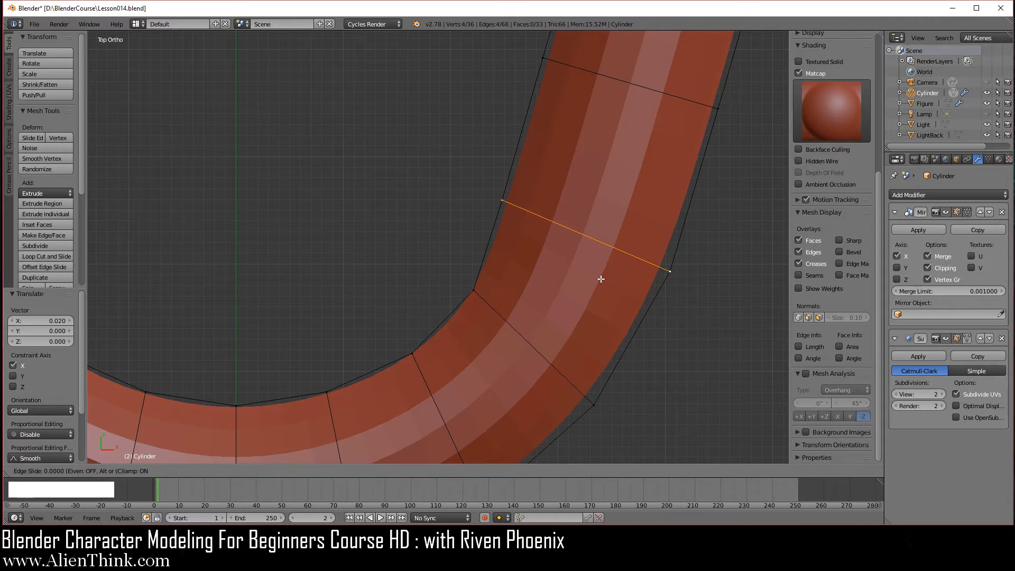
{"action": "left_click", "coordinate": [603, 272]}
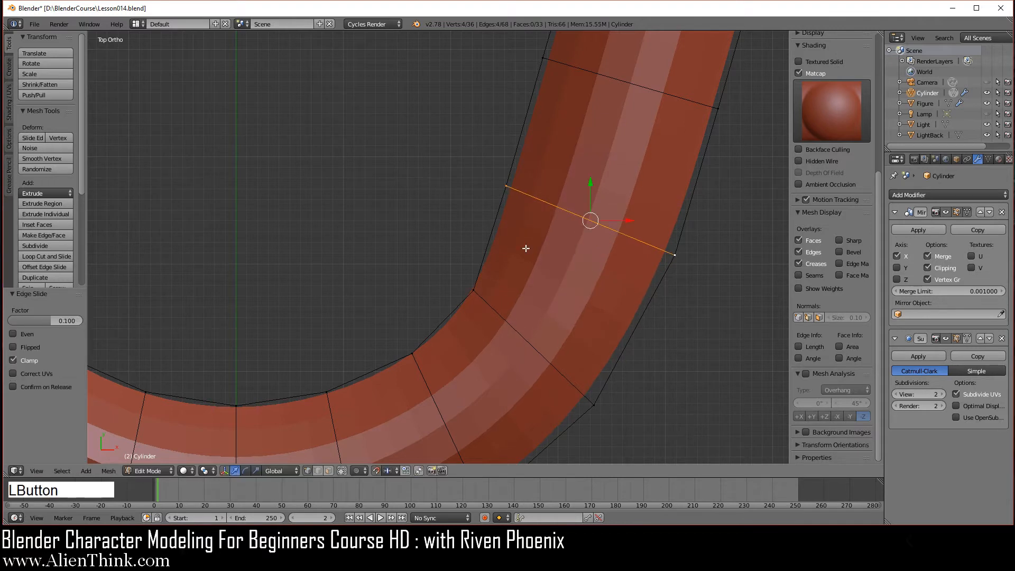
{"action": "key", "text": "a"}
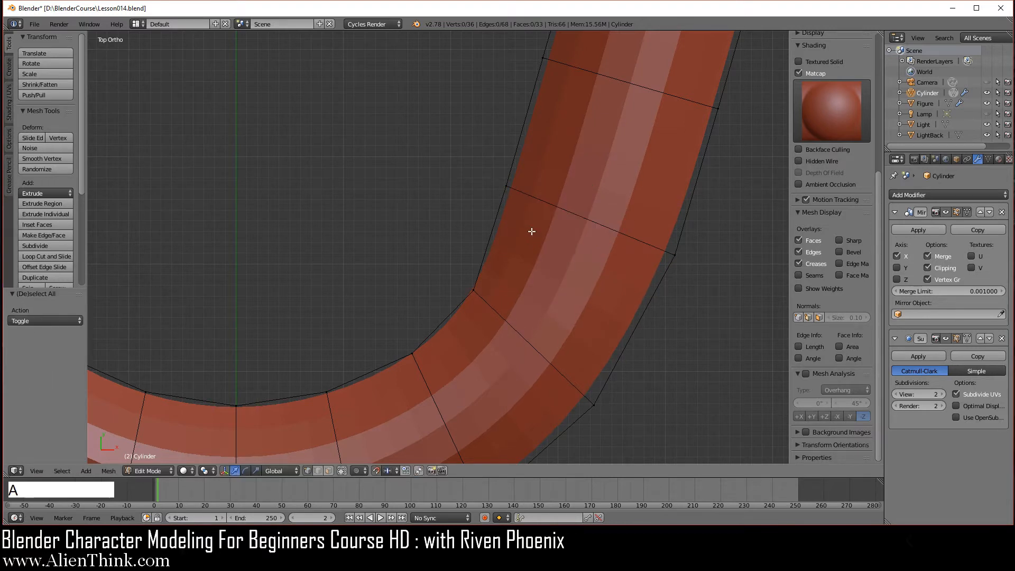
Nudge the inner corner vertex slightly along X and Y.
{"action": "right_click", "coordinate": [505, 187]}
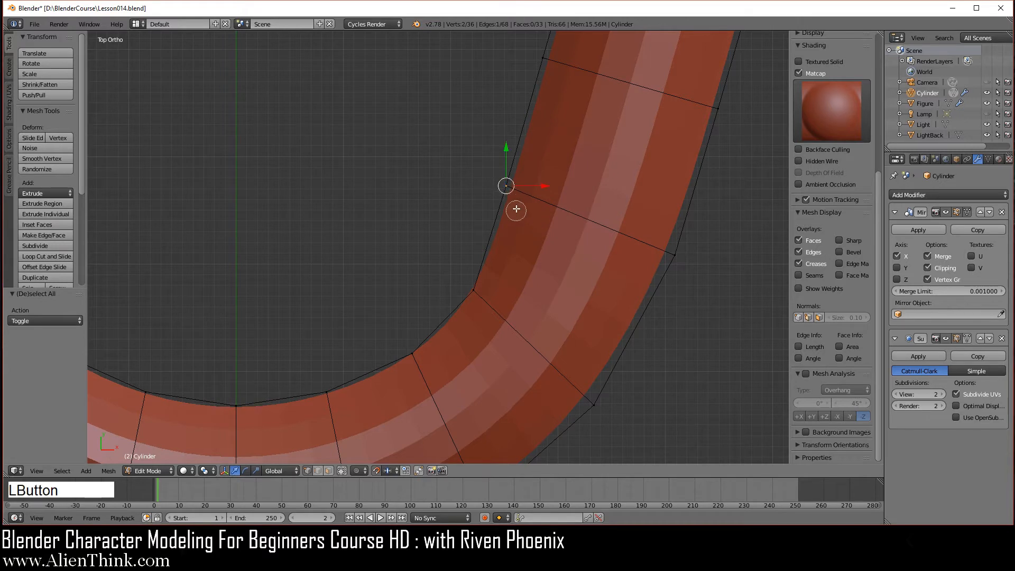
{"action": "left_click_drag", "start_coordinate": [542, 186], "coordinate": [552, 186]}
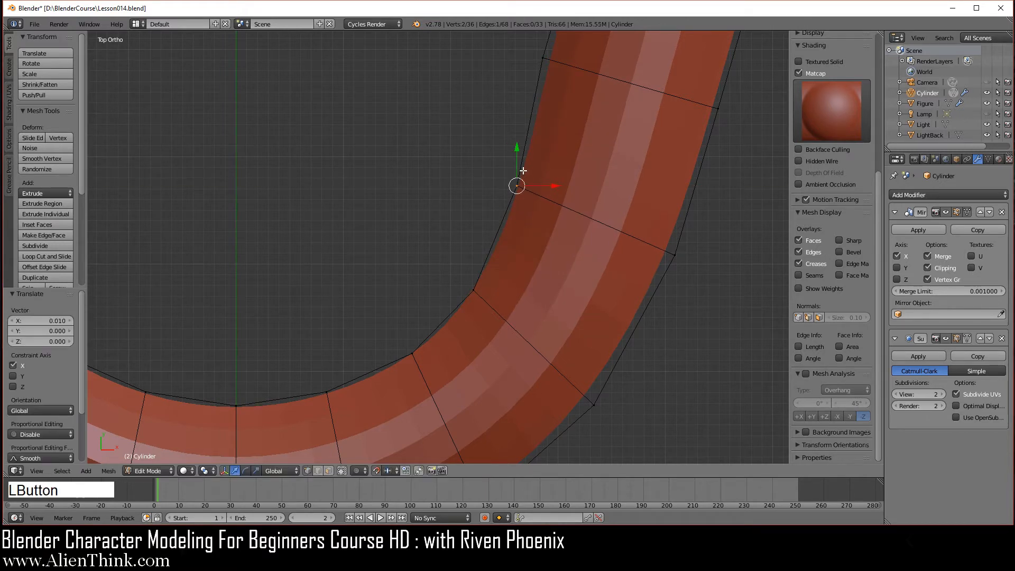
{"action": "left_click_drag", "start_coordinate": [516, 155], "coordinate": [520, 174]}
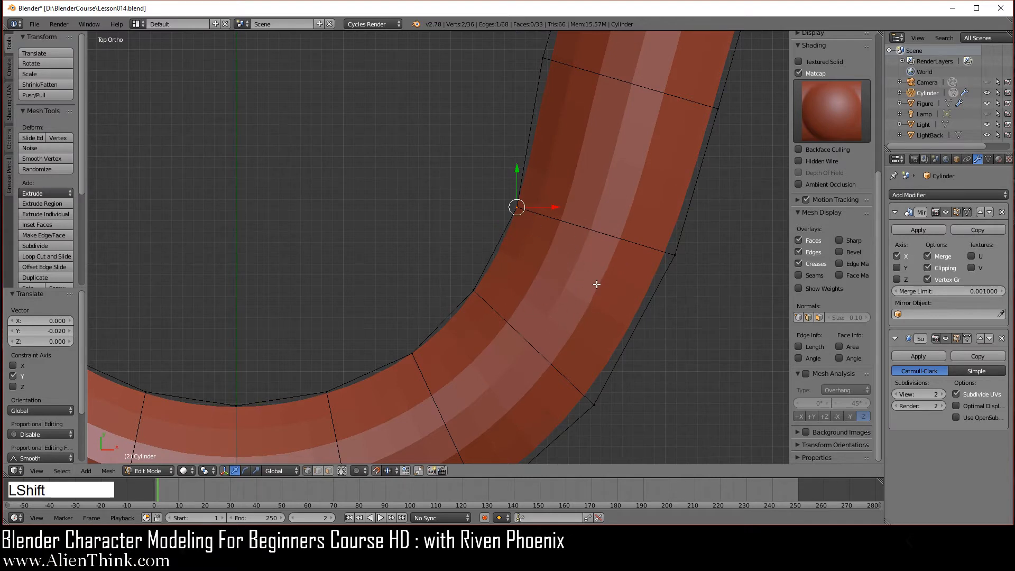
{"action": "middle_click_drag", "start_coordinate": [597, 283], "coordinate": [508, 401], "text": "shift"}
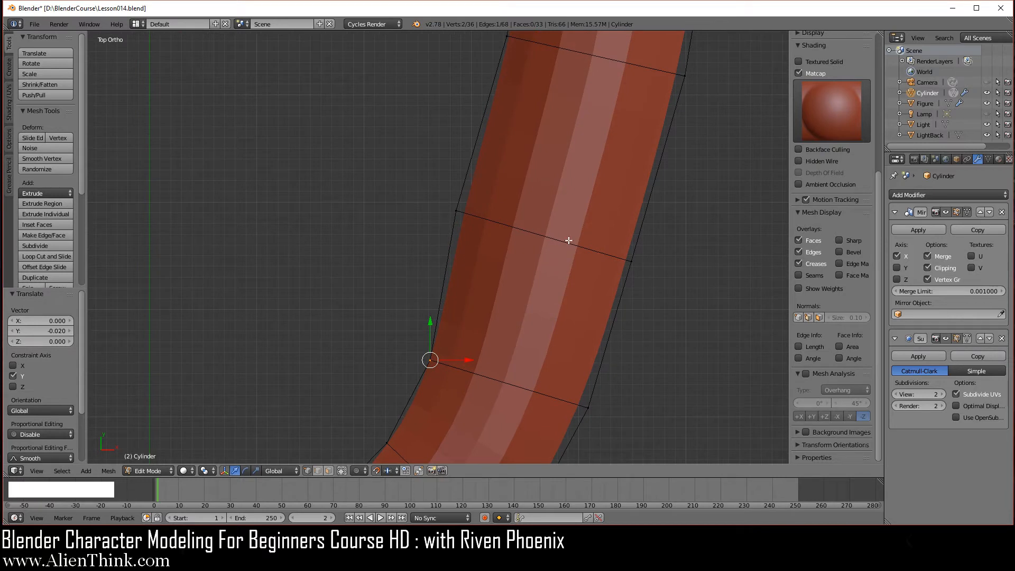
{"action": "middle_click_drag", "start_coordinate": [583, 111], "coordinate": [495, 314], "text": "shift"}
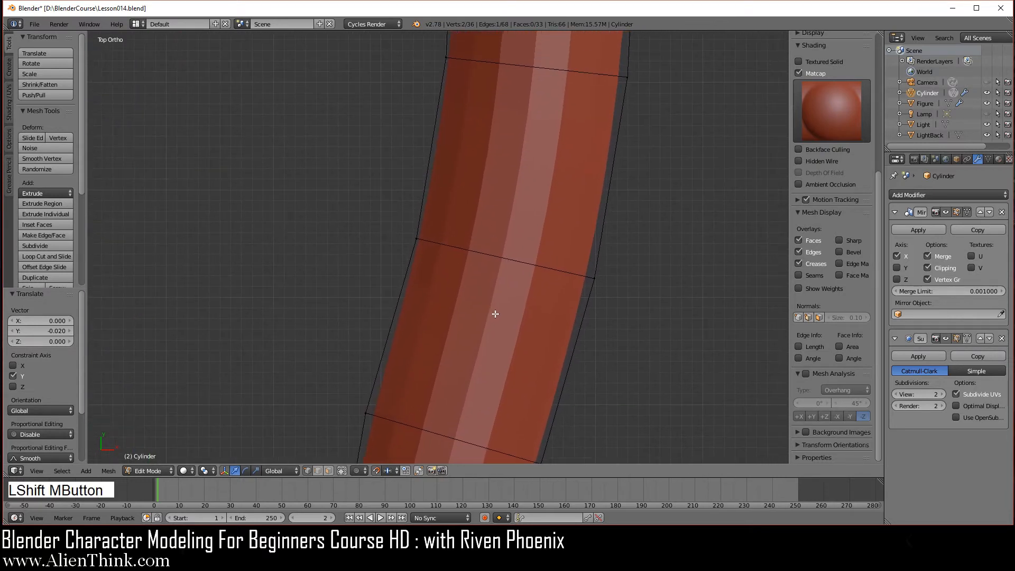
Edge-slide two loops near the strip's end, the second by factor 0.200.
{"action": "key", "text": "alt"}
{"action": "right_click", "coordinate": [526, 263], "text": "alt"}
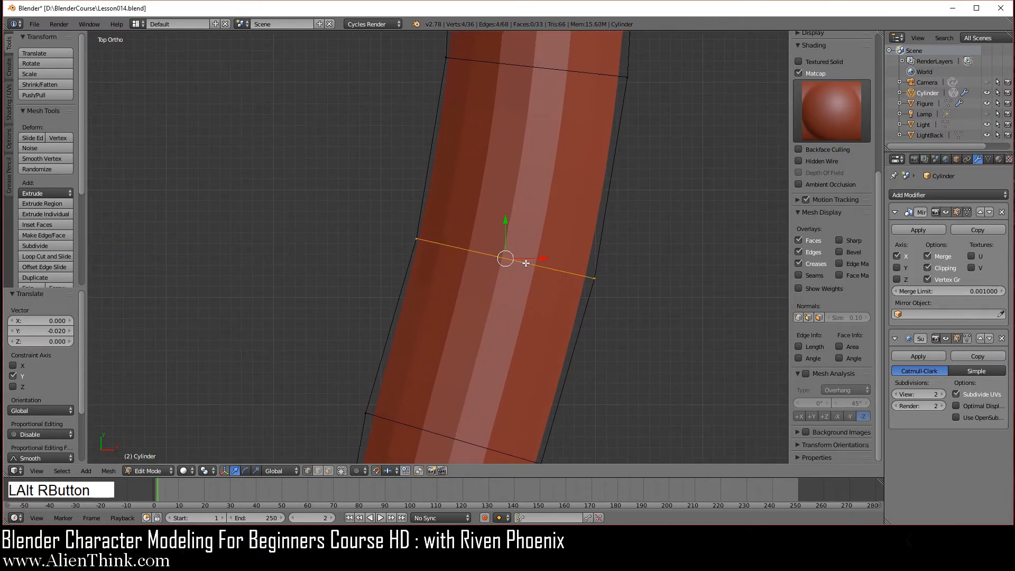
{"action": "key", "text": "g"}
{"action": "key", "text": "g"}
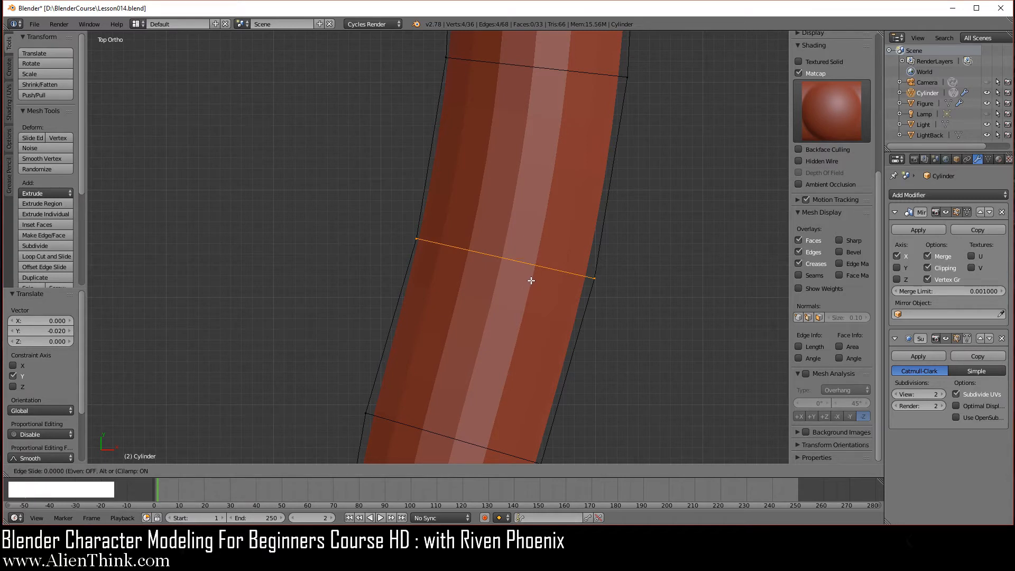
{"action": "left_click", "coordinate": [532, 274]}
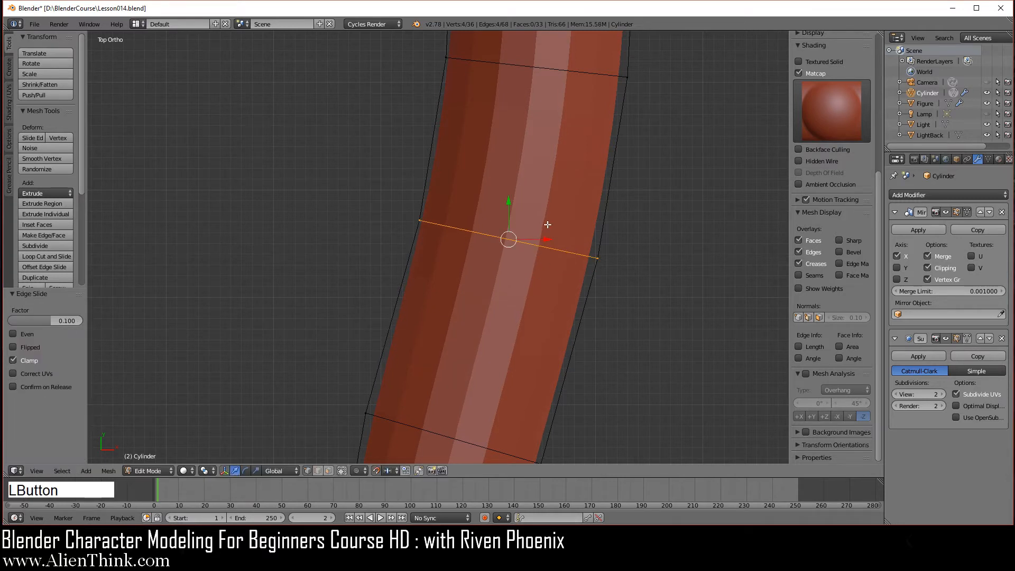
{"action": "middle_click_drag", "start_coordinate": [548, 224], "coordinate": [536, 283], "text": "shift"}
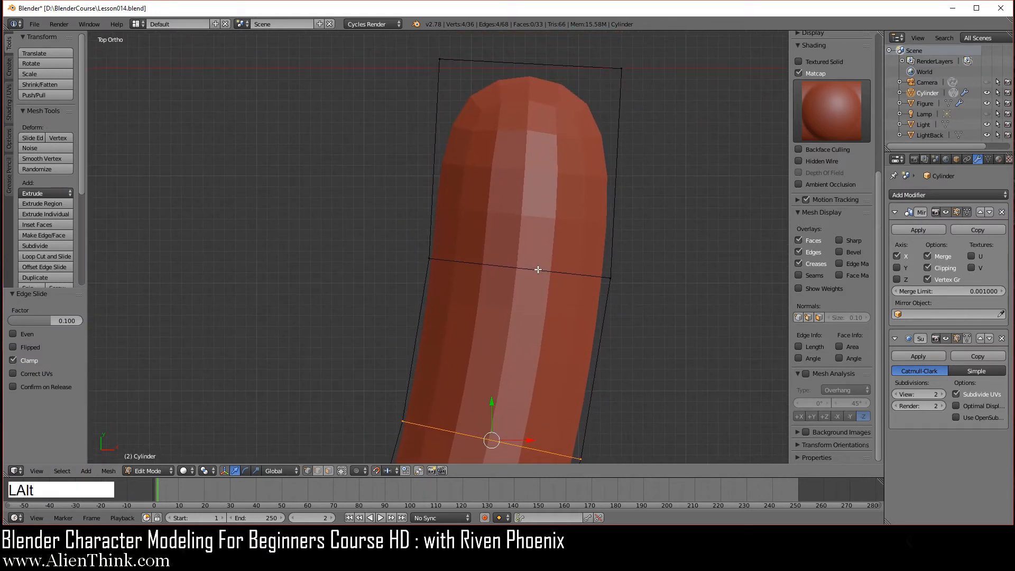
{"action": "right_click", "coordinate": [536, 271], "text": "alt"}
{"action": "key", "text": "g"}
{"action": "key", "text": "g"}
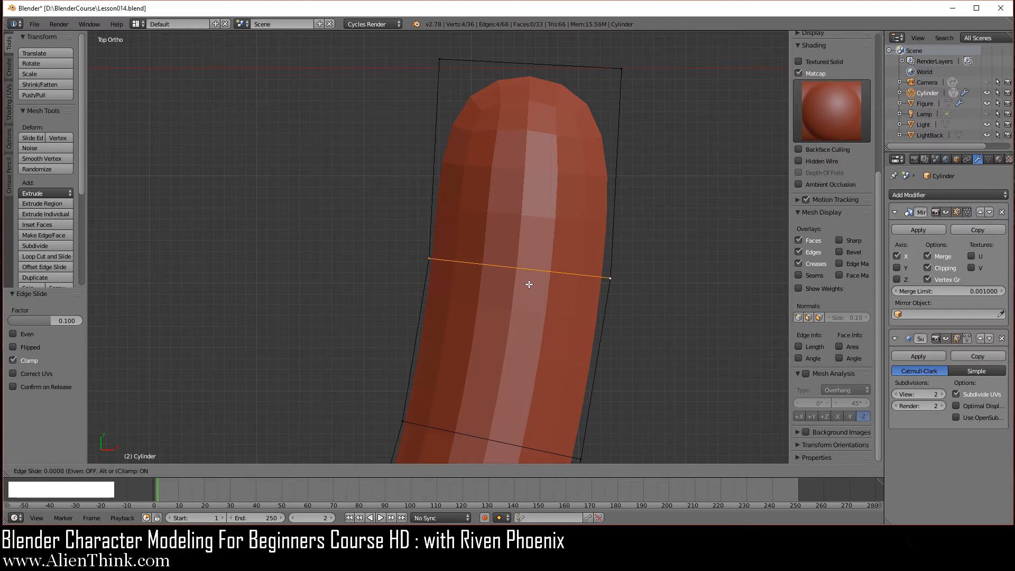
{"action": "left_click", "coordinate": [531, 255]}
Select the corner vertex and top edge at the strip's end.
{"action": "middle_click_drag", "start_coordinate": [571, 175], "coordinate": [547, 275], "text": "shift"}
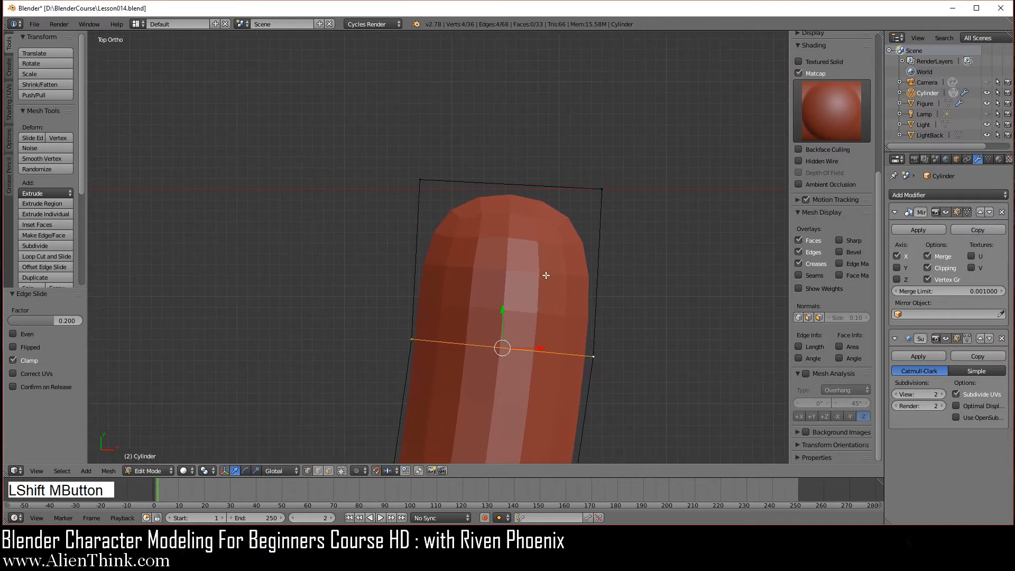
{"action": "key", "text": "a"}
{"action": "left_click", "coordinate": [603, 189]}
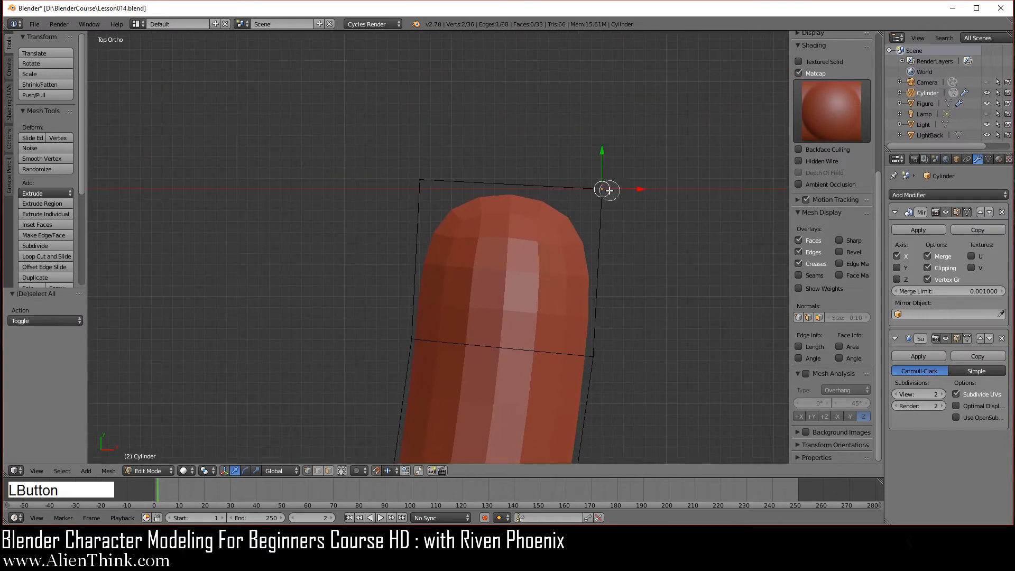
{"action": "left_click", "coordinate": [423, 179]}
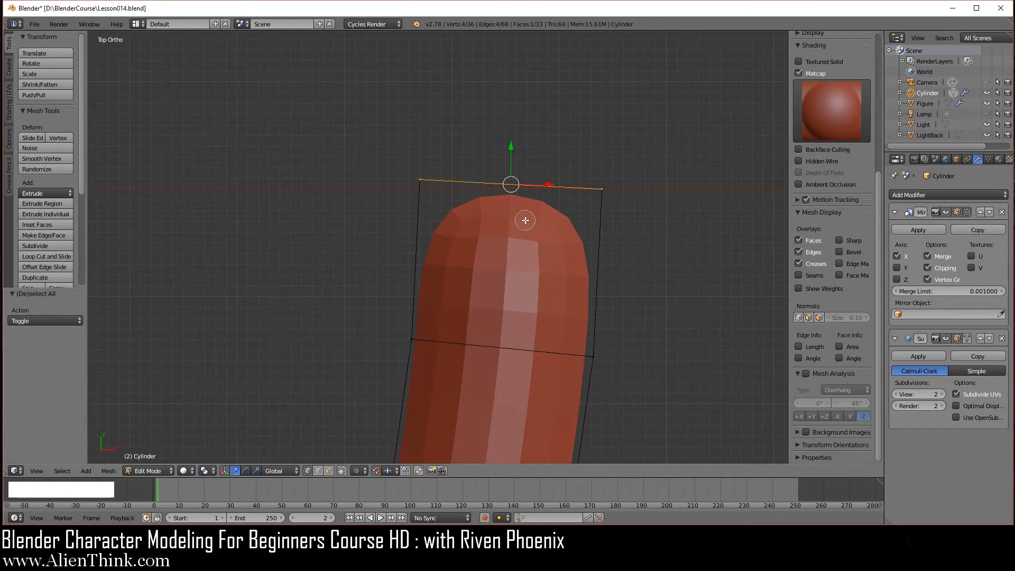
Move the selected end edge 0.04 outward along Y in top view.
{"action": "right_click", "coordinate": [518, 218]}
{"action": "middle_click_drag", "start_coordinate": [503, 237], "coordinate": [481, 71]}
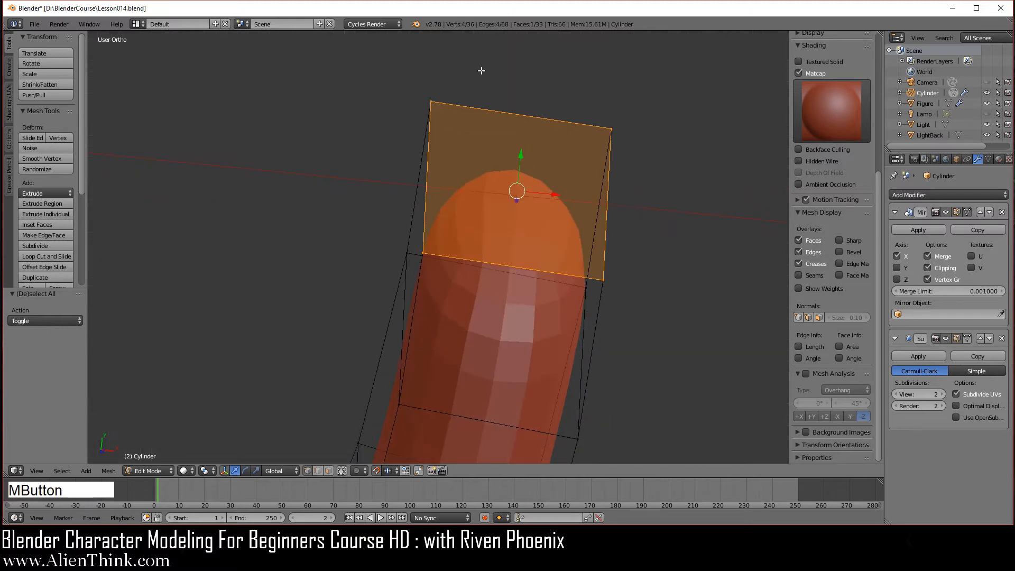
{"action": "key", "text": "7"}
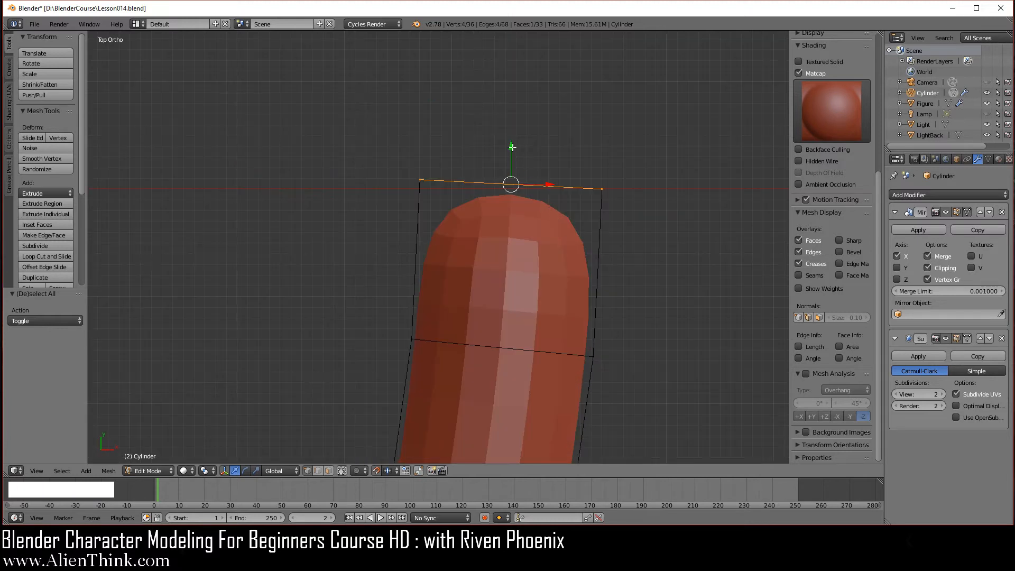
{"action": "left_click_drag", "start_coordinate": [511, 149], "coordinate": [512, 108]}
Enable Limit Selection to Visible and Subsurf on-cage display, then view from the right side.
{"action": "scroll", "coordinate": [519, 250], "scroll_direction": "down", "scroll_amount": 6}
{"action": "middle_click_drag", "start_coordinate": [406, 438], "coordinate": [368, 277]}
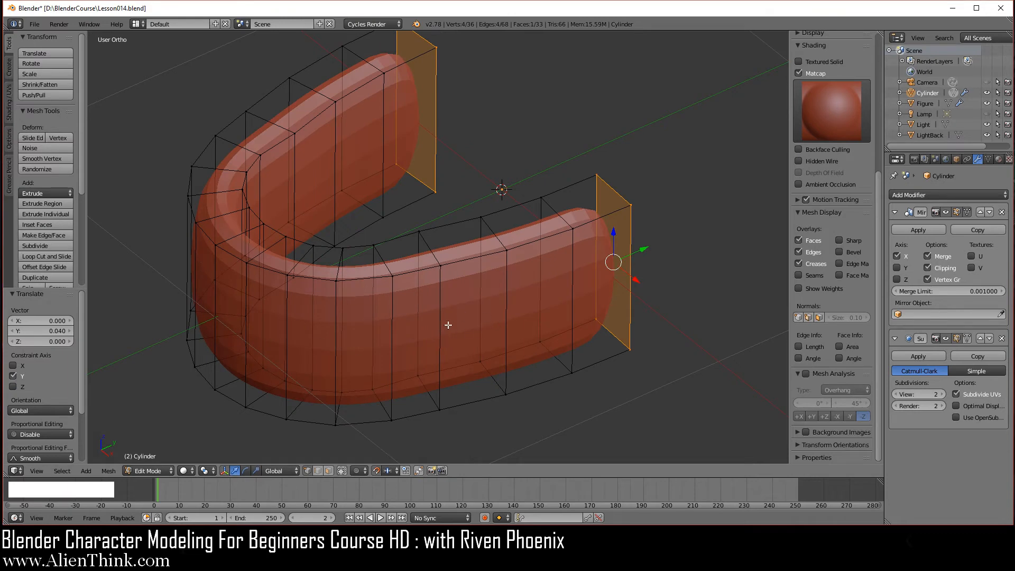
{"action": "middle_click_drag", "start_coordinate": [522, 319], "coordinate": [505, 300]}
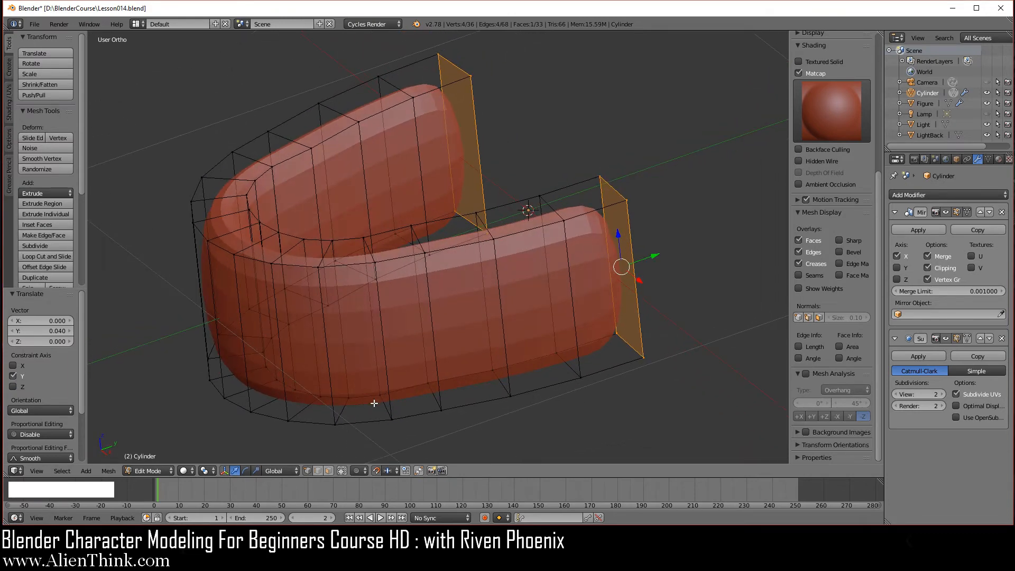
{"action": "left_click", "coordinate": [343, 471]}
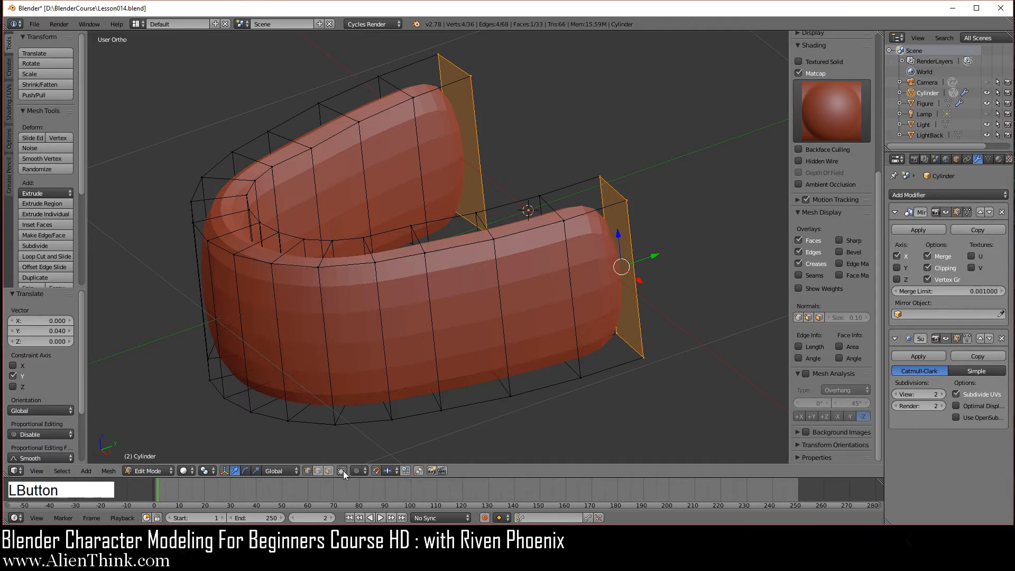
{"action": "left_click", "coordinate": [968, 339]}
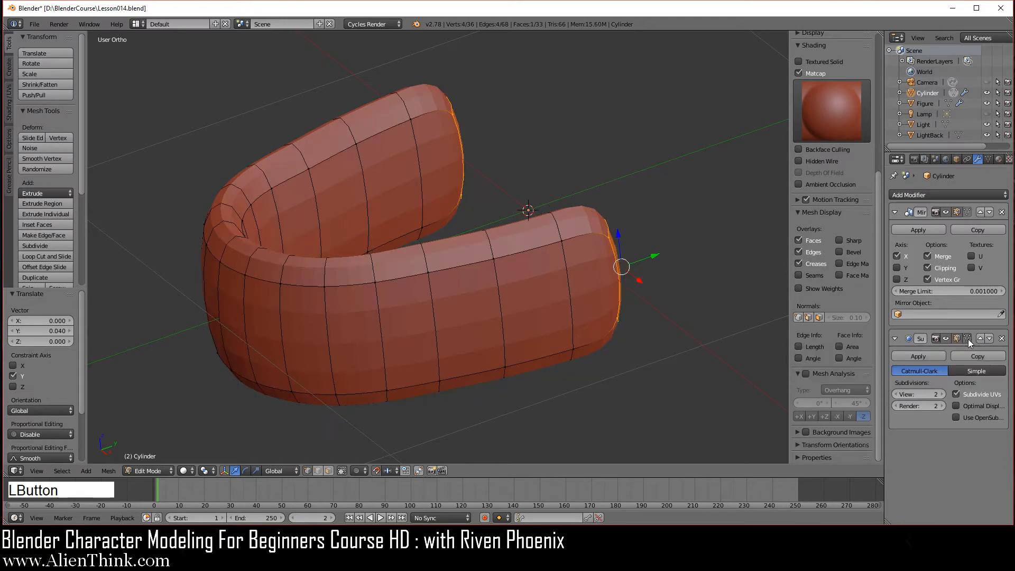
{"action": "middle_click_drag", "start_coordinate": [582, 333], "coordinate": [528, 344]}
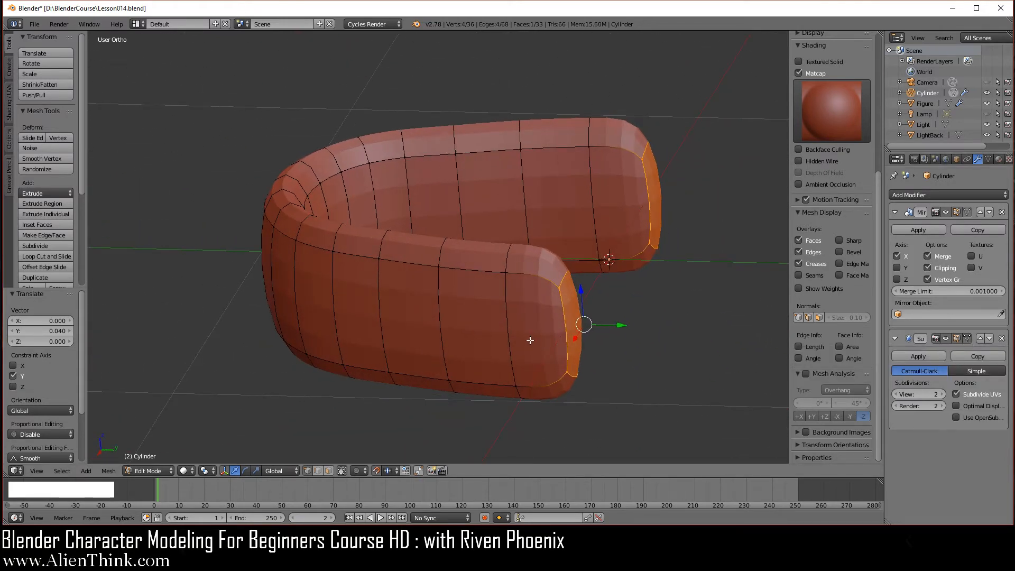
{"action": "key", "text": "KP_3"}
{"action": "scroll", "coordinate": [557, 315], "scroll_direction": "up", "scroll_amount": 1}
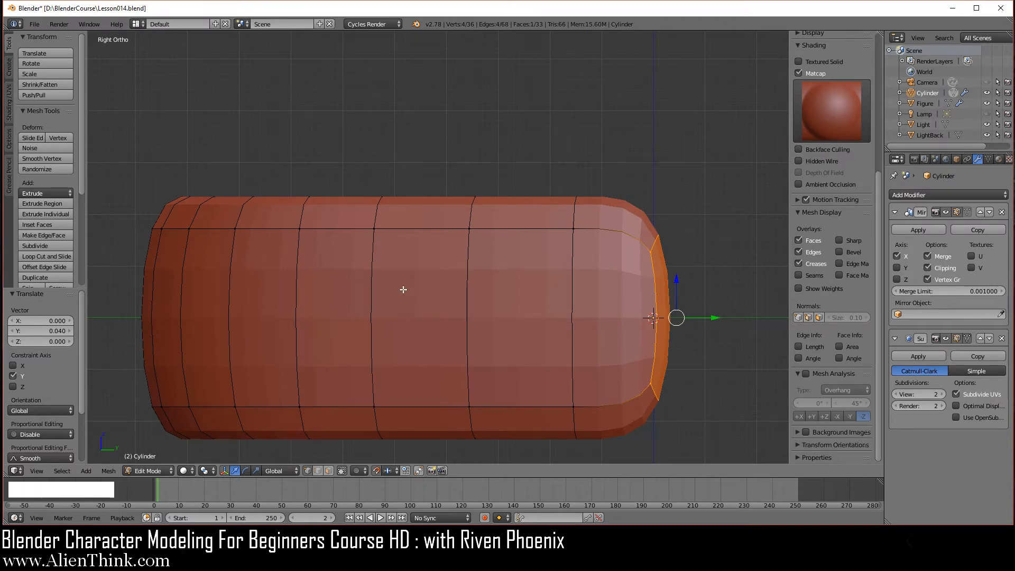
With on-cage off, move the whole gum mesh -0.05 along Z, then re-enable on-cage.
{"action": "left_click", "coordinate": [967, 338]}
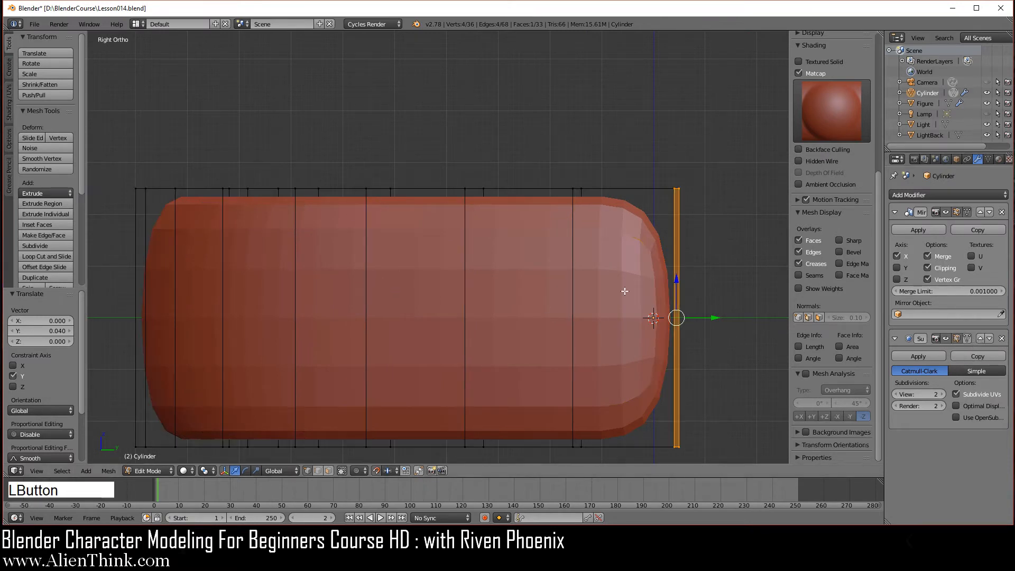
{"action": "middle_click_drag", "start_coordinate": [398, 263], "coordinate": [563, 257], "text": "shift"}
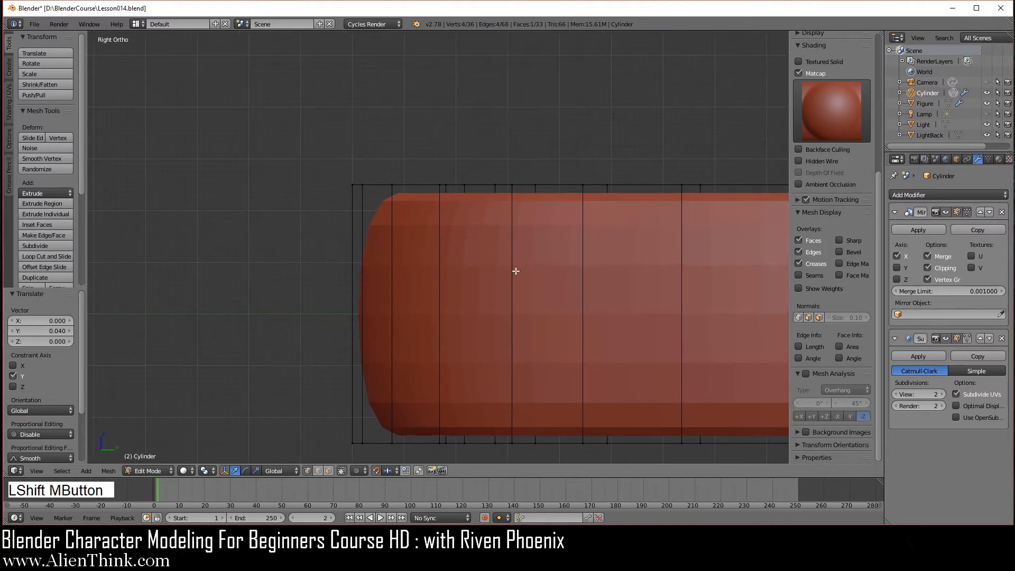
{"action": "key", "text": "a"}
{"action": "scroll", "coordinate": [370, 245], "scroll_direction": "up", "scroll_amount": 3}
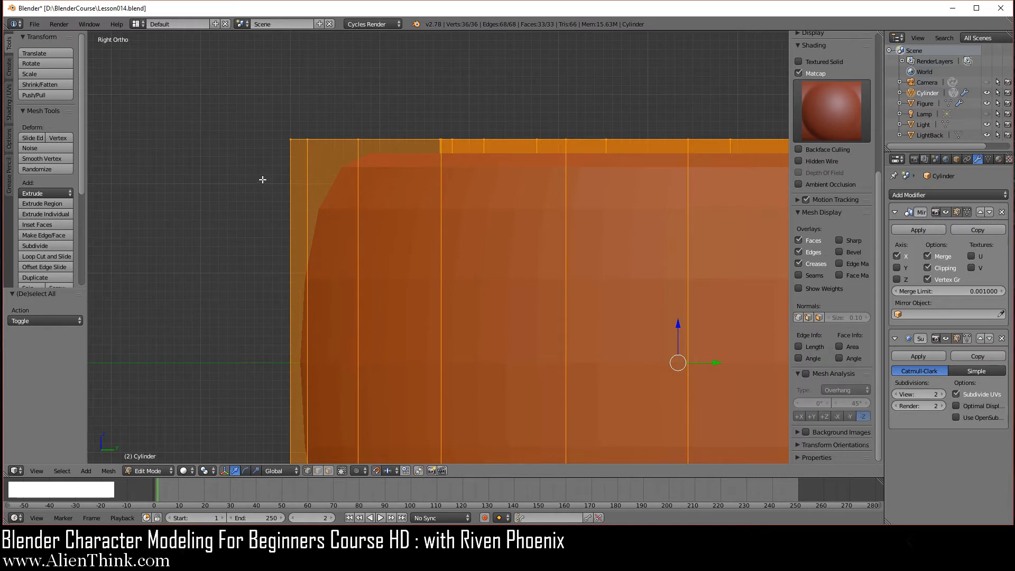
{"action": "scroll", "coordinate": [274, 188], "scroll_direction": "down", "scroll_amount": 1}
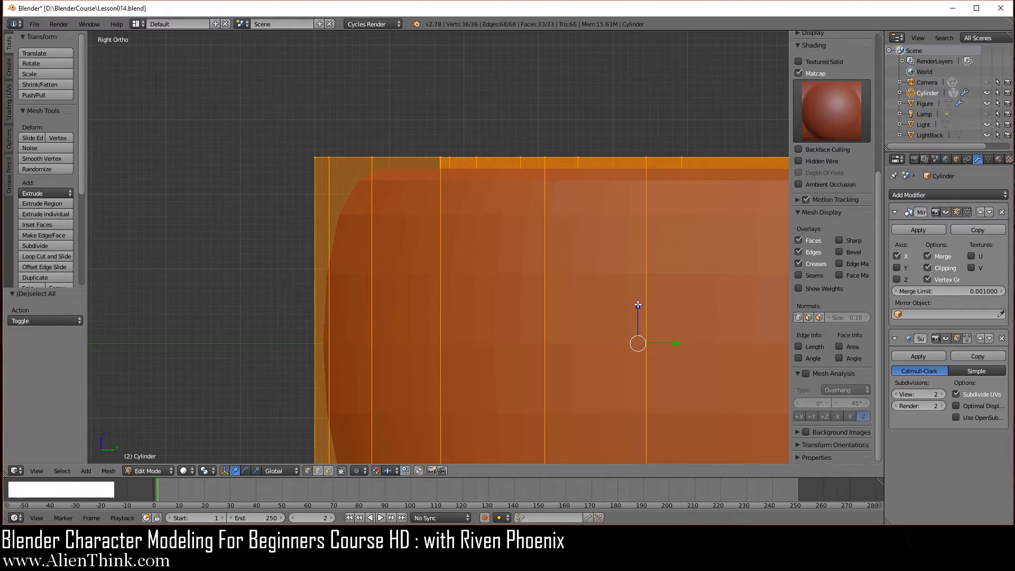
{"action": "left_click_drag", "start_coordinate": [638, 305], "coordinate": [638, 341]}
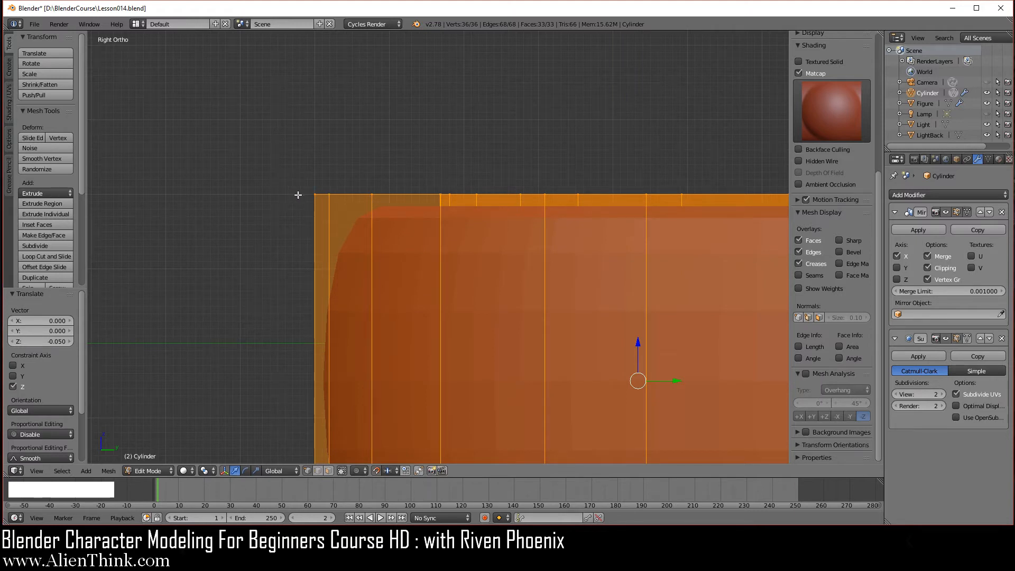
{"action": "scroll", "coordinate": [608, 322], "scroll_direction": "down", "scroll_amount": 4}
{"action": "middle_click_drag", "start_coordinate": [684, 325], "coordinate": [510, 265], "text": "shift"}
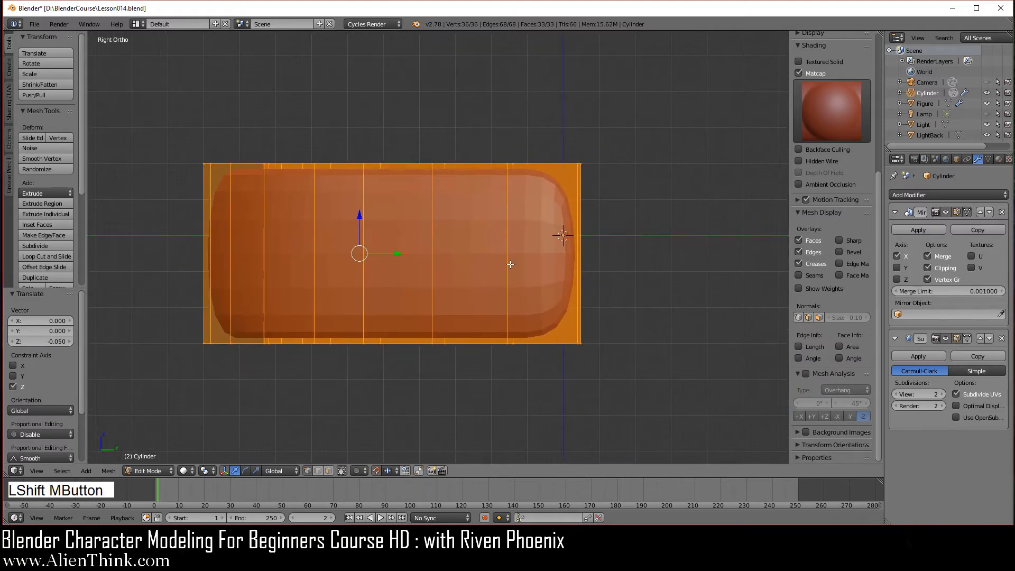
{"action": "left_click", "coordinate": [966, 339]}
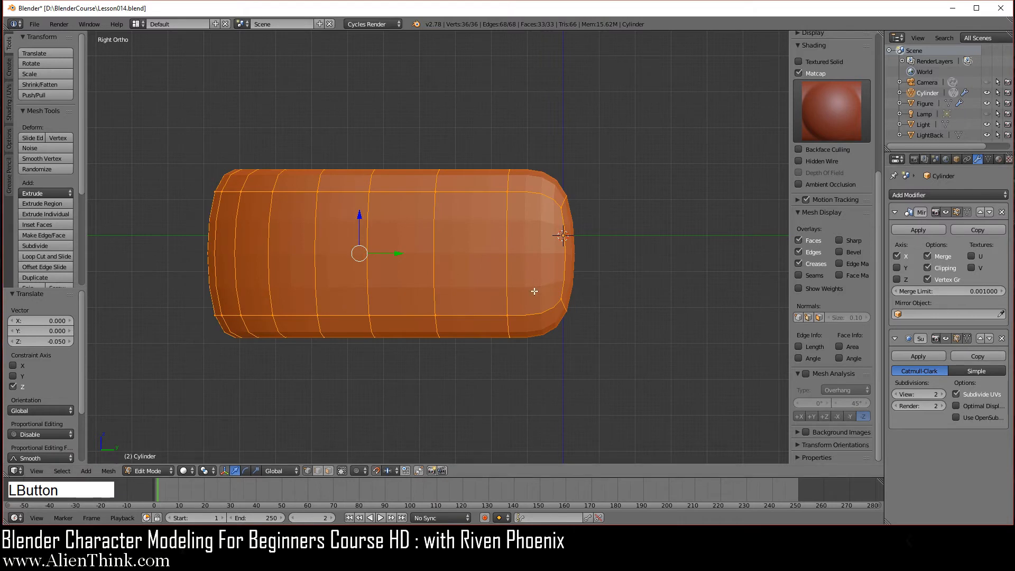
{"action": "key", "text": "a"}
{"action": "middle_click_drag", "start_coordinate": [531, 272], "coordinate": [520, 261], "text": "ctrl"}
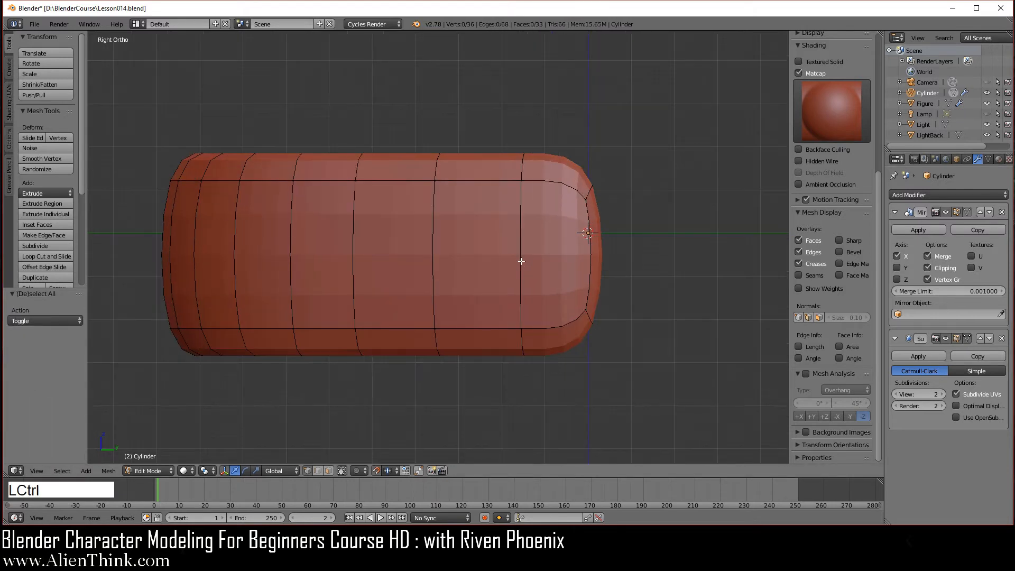
Add two loop cuts around the strip, left at their default position.
{"action": "key", "text": "ctrl+r"}
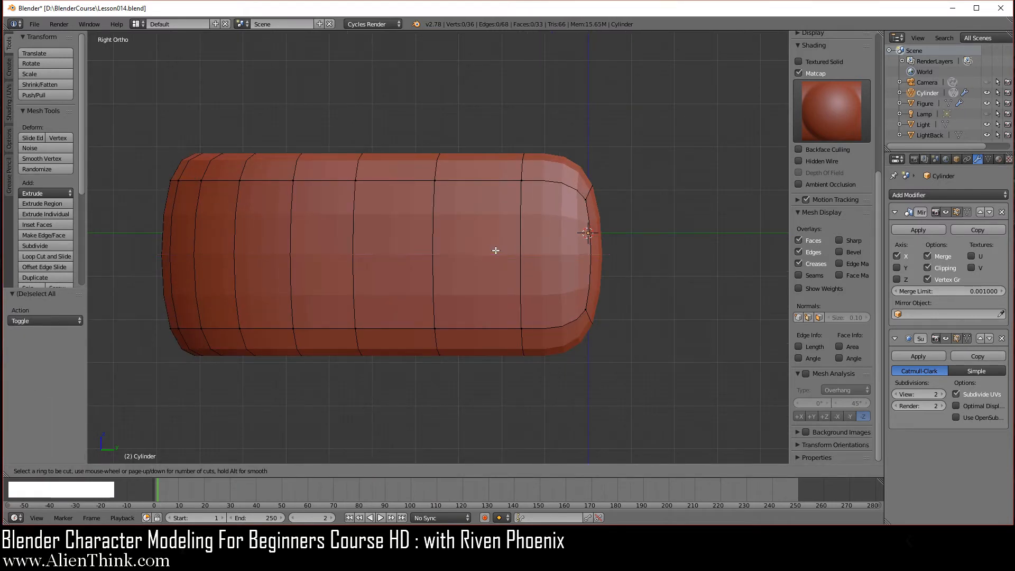
{"action": "scroll", "coordinate": [506, 255], "scroll_direction": "up", "scroll_amount": 1}
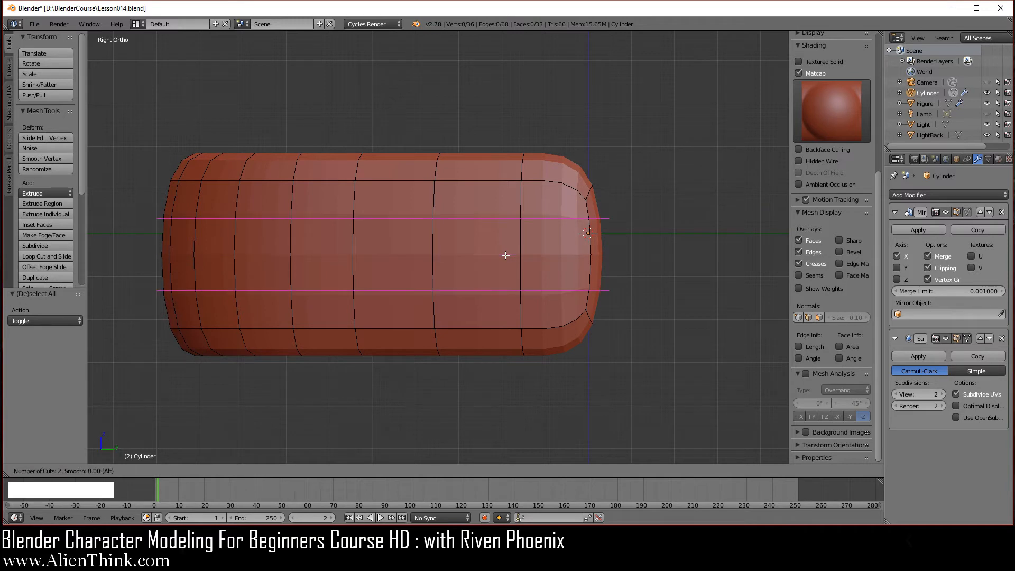
{"action": "left_click", "coordinate": [508, 258]}
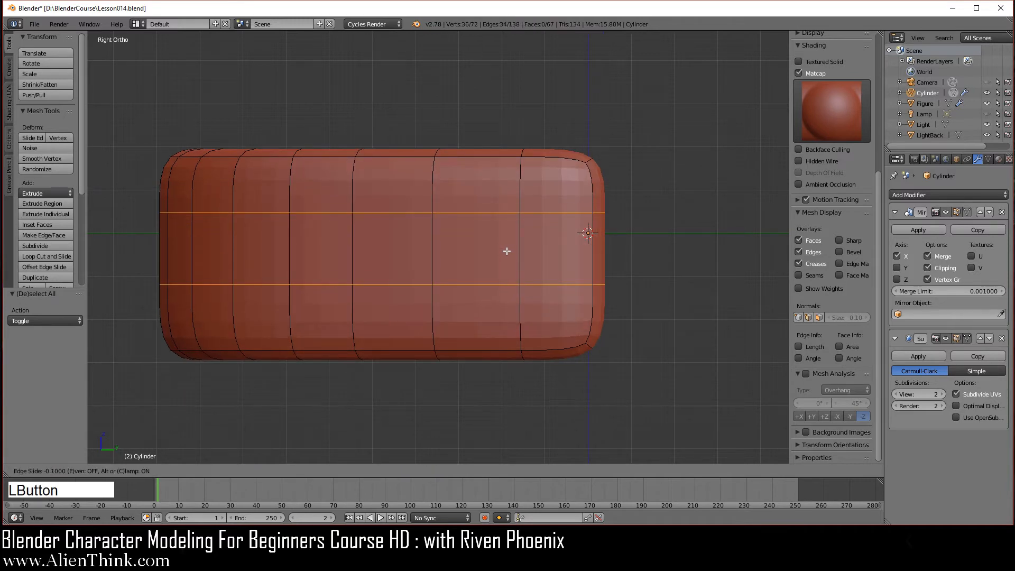
{"action": "right_click", "coordinate": [509, 252]}
{"action": "key", "text": "a"}
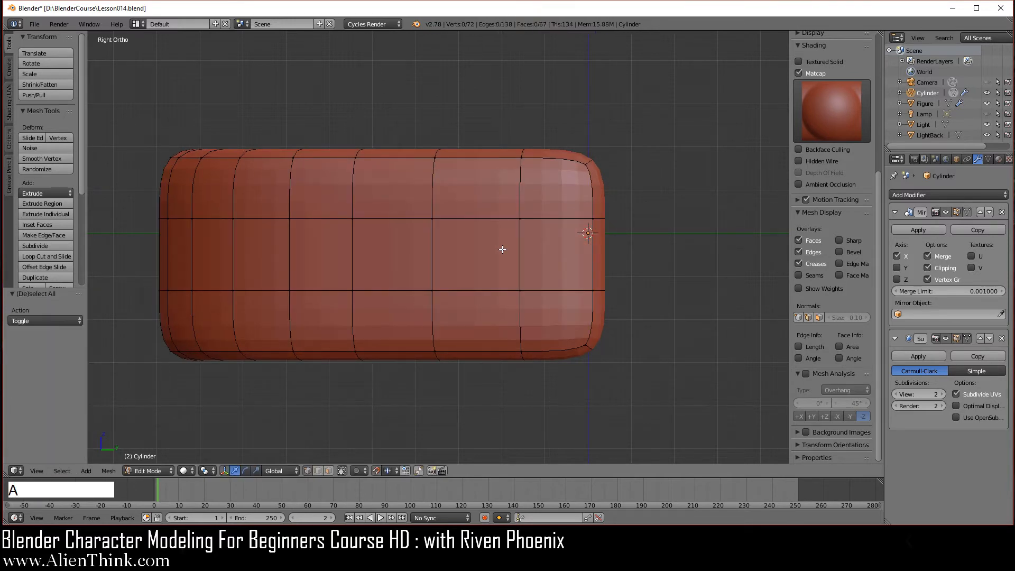
Rip the horizontal side edge loop and lower it 0.010 along Z.
{"action": "right_click", "coordinate": [495, 219], "text": "alt"}
{"action": "scroll", "coordinate": [450, 259], "scroll_direction": "up", "scroll_amount": 3}
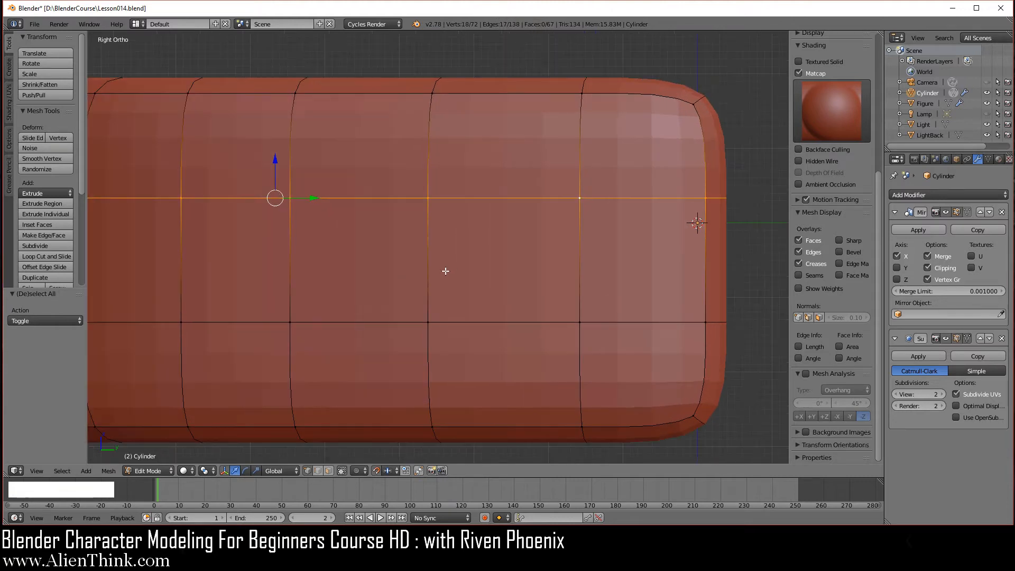
{"action": "middle_click_drag", "start_coordinate": [446, 271], "coordinate": [507, 276], "text": "shift"}
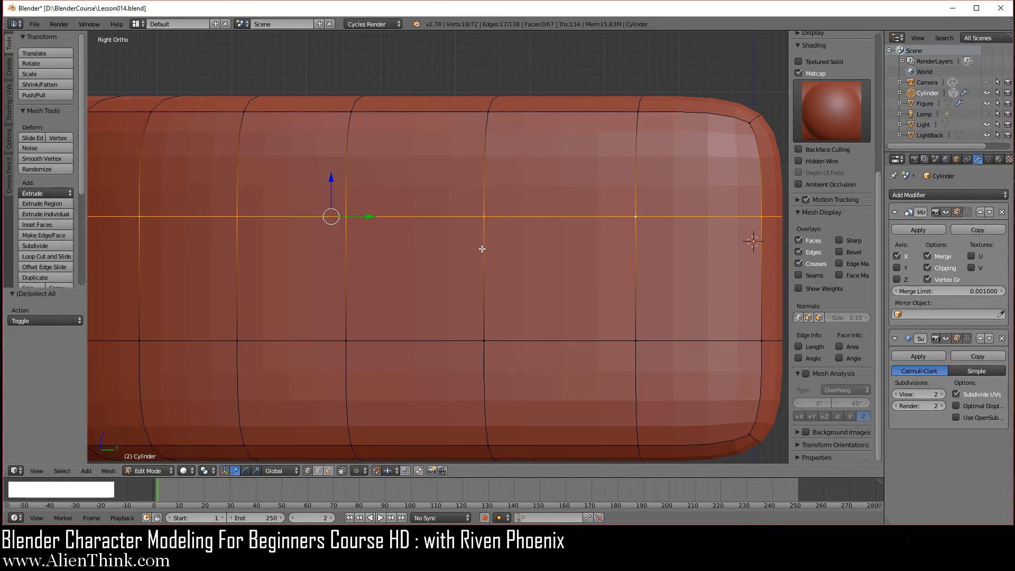
{"action": "key", "text": "v"}
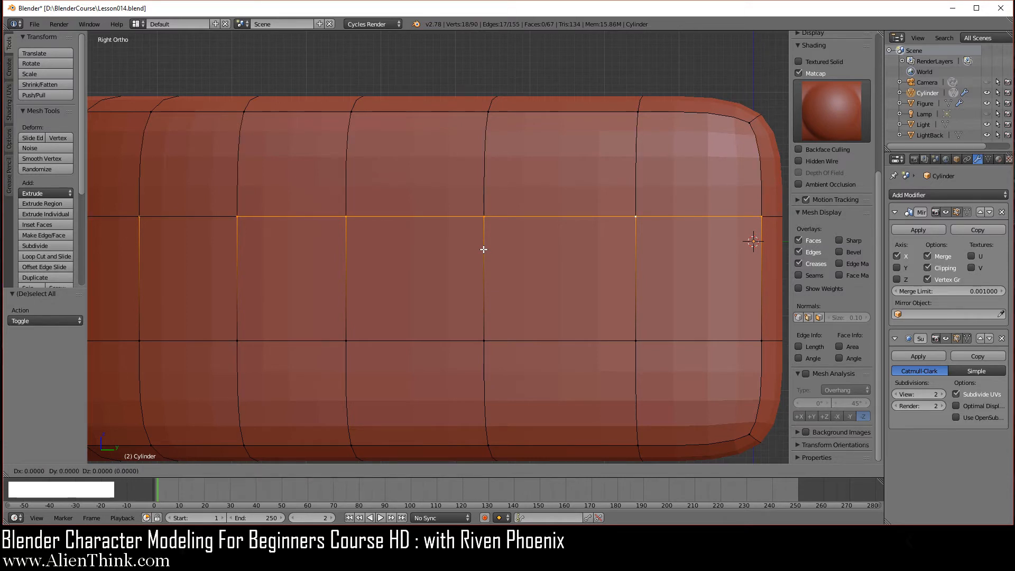
{"action": "right_click", "coordinate": [484, 249]}
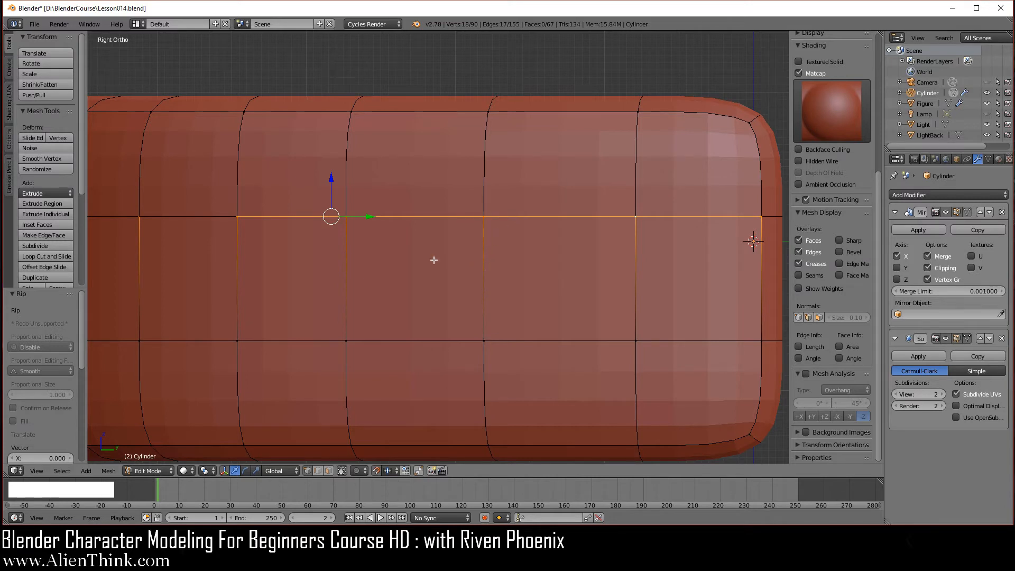
{"action": "left_click_drag", "start_coordinate": [331, 178], "coordinate": [331, 185]}
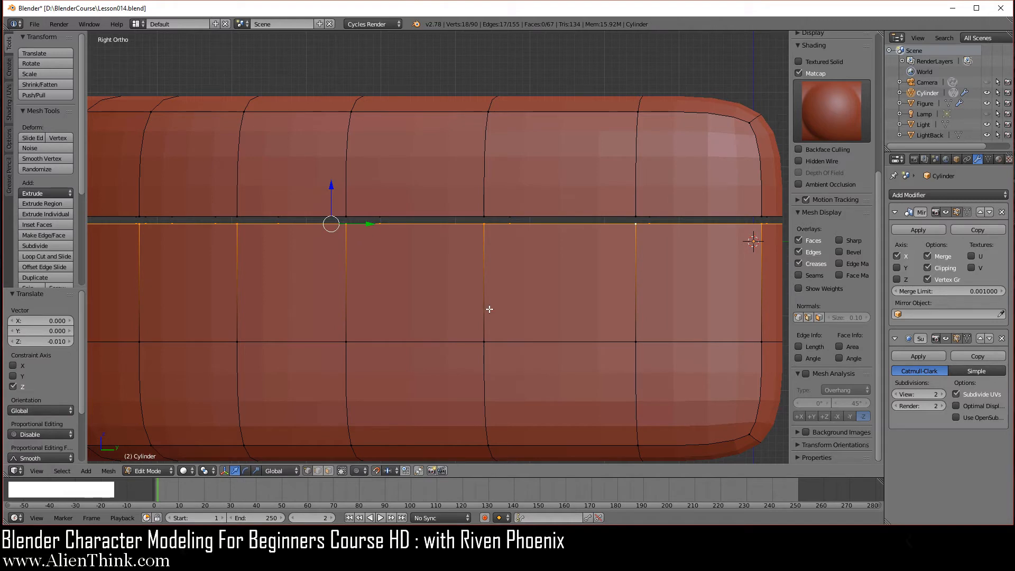
{"action": "key", "text": "a"}
{"action": "middle_click_drag", "start_coordinate": [459, 254], "coordinate": [429, 267]}
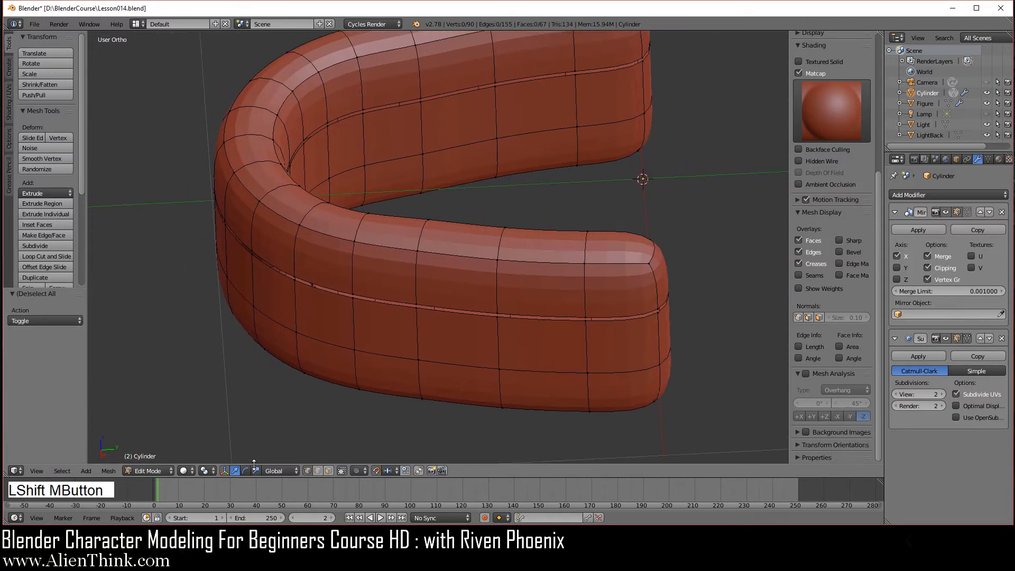
In edge select mode, rip the upper band apart at seven vertical edges along the tube.
{"action": "left_click", "coordinate": [318, 469]}
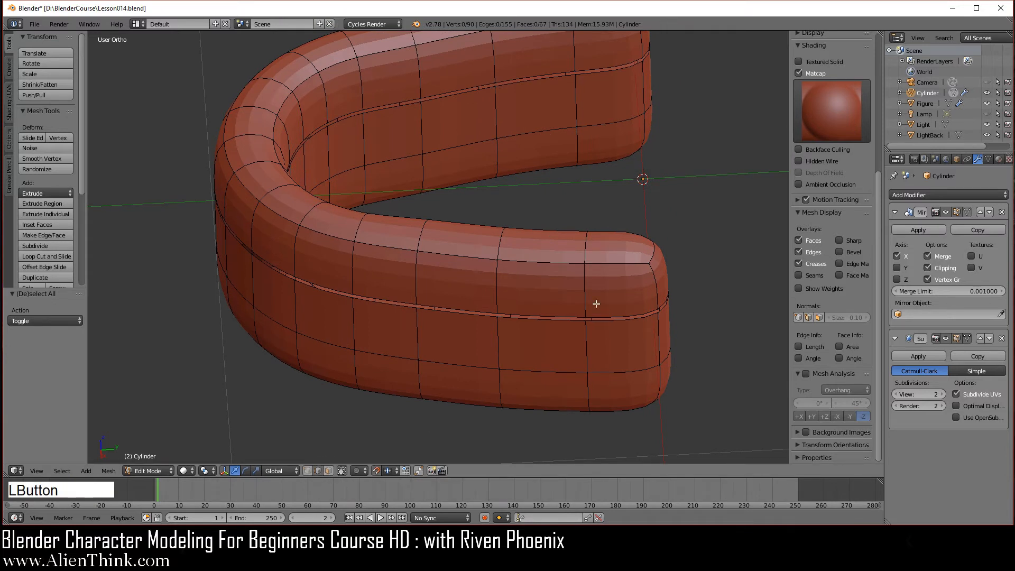
{"action": "right_click", "coordinate": [584, 242]}
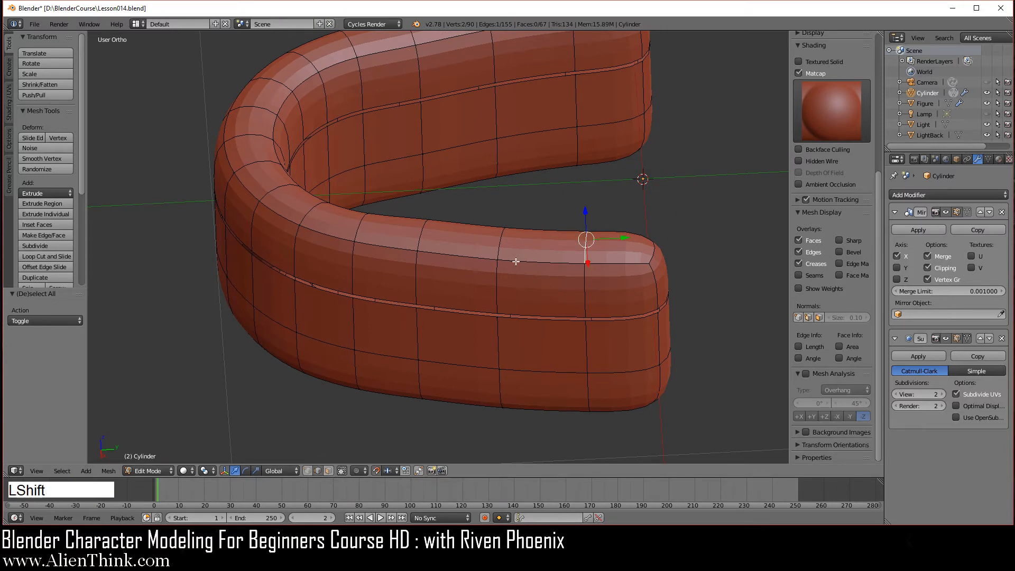
{"action": "right_click", "coordinate": [499, 241], "text": "shift"}
{"action": "right_click", "coordinate": [424, 230], "text": "shift"}
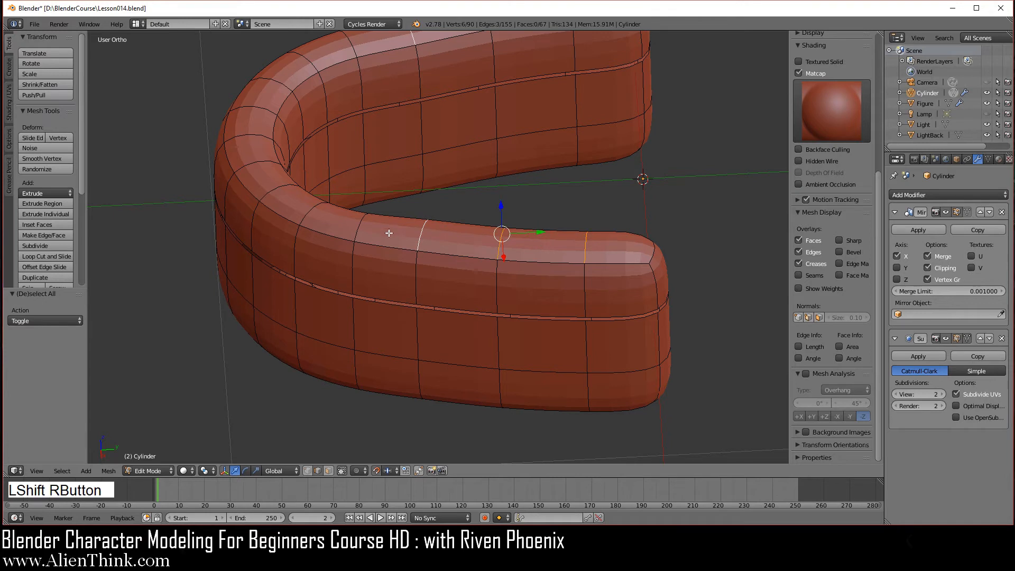
{"action": "right_click", "coordinate": [366, 223], "text": "shift"}
{"action": "right_click", "coordinate": [310, 209], "text": "shift"}
{"action": "right_click", "coordinate": [272, 192], "text": "shift"}
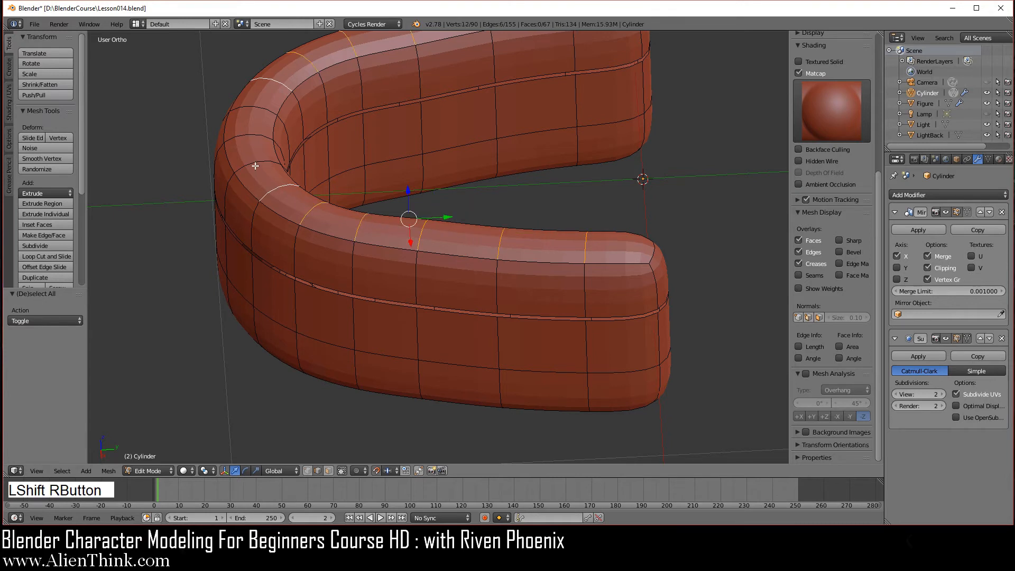
{"action": "right_click", "coordinate": [256, 166], "text": "shift"}
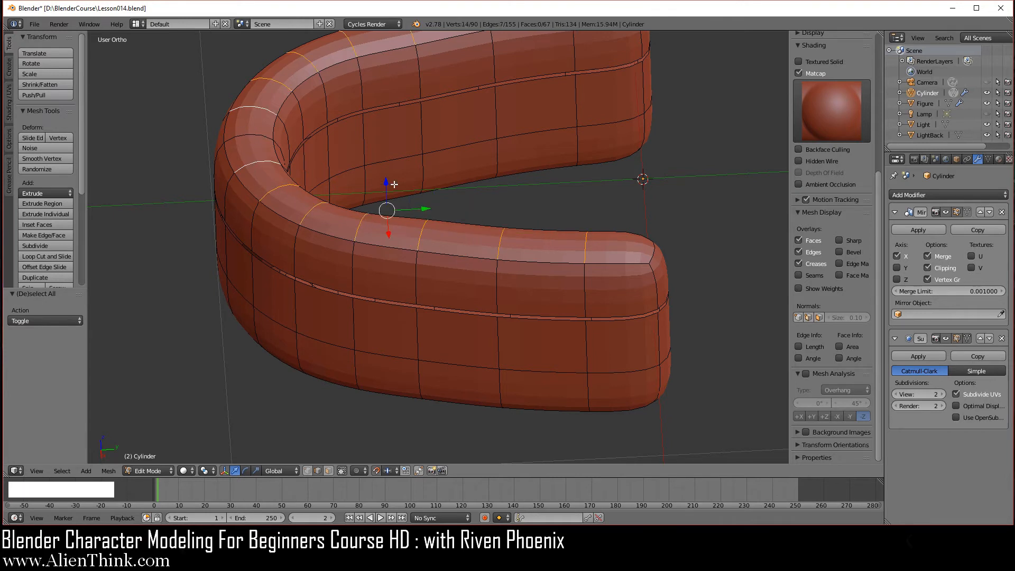
{"action": "middle_click_drag", "start_coordinate": [600, 318], "coordinate": [585, 313], "text": "shift"}
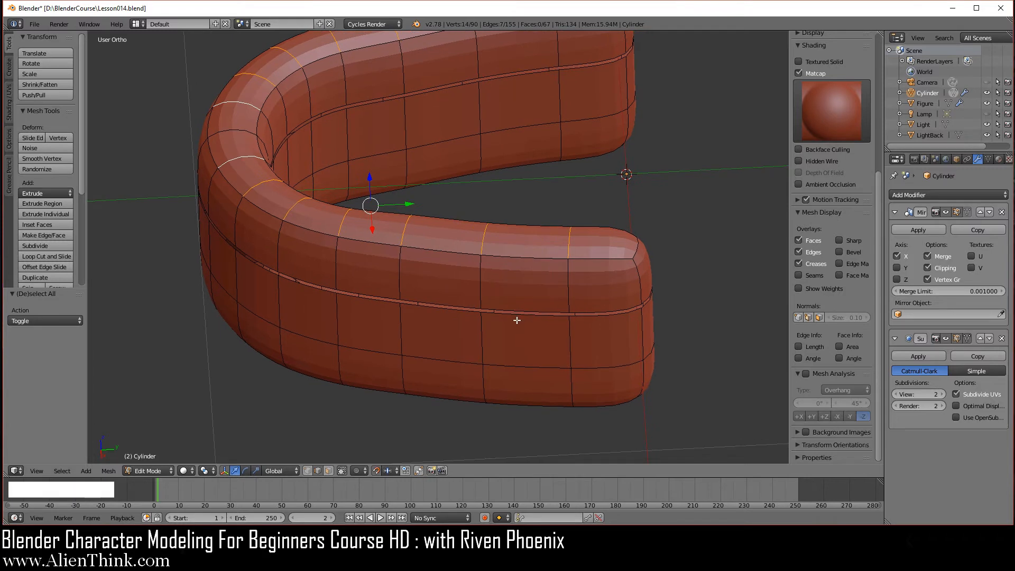
{"action": "key", "text": "v"}
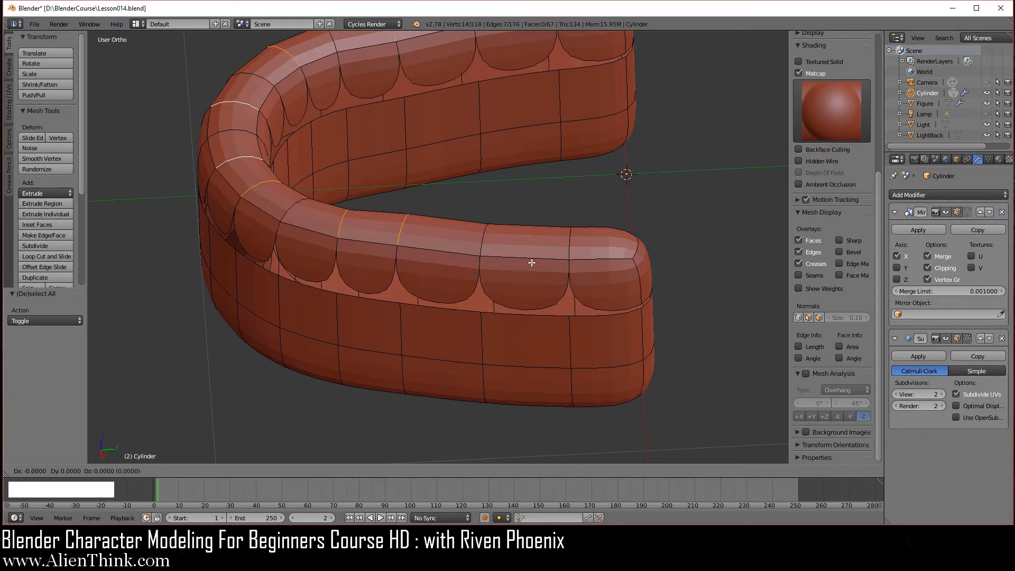
{"action": "right_click", "coordinate": [528, 265]}
{"action": "key", "text": "a"}
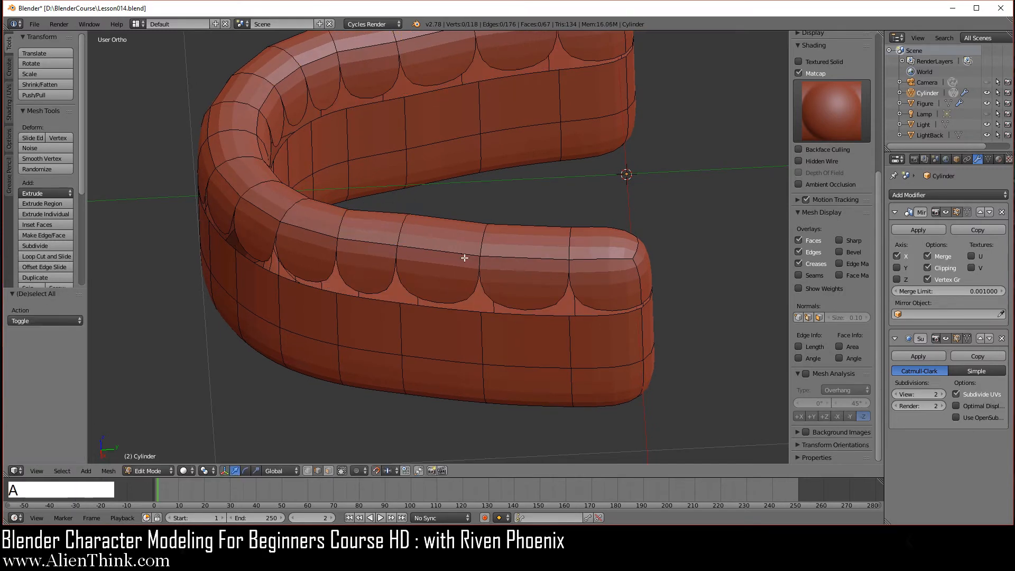
Fill a face across the first tooth's open side.
{"action": "right_click", "coordinate": [568, 237]}
{"action": "scroll", "coordinate": [608, 276], "scroll_direction": "up", "scroll_amount": 2}
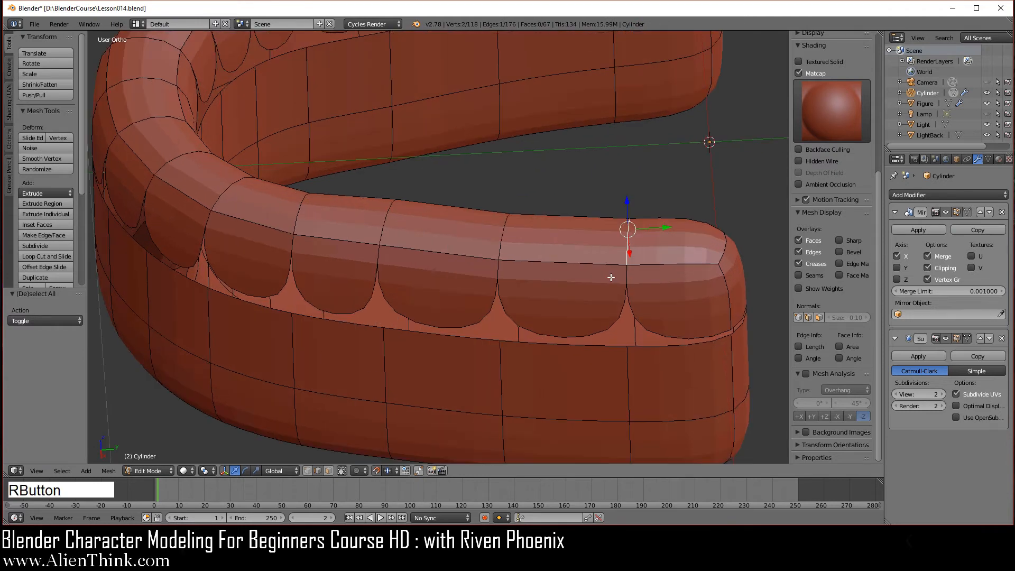
{"action": "key", "text": "f"}
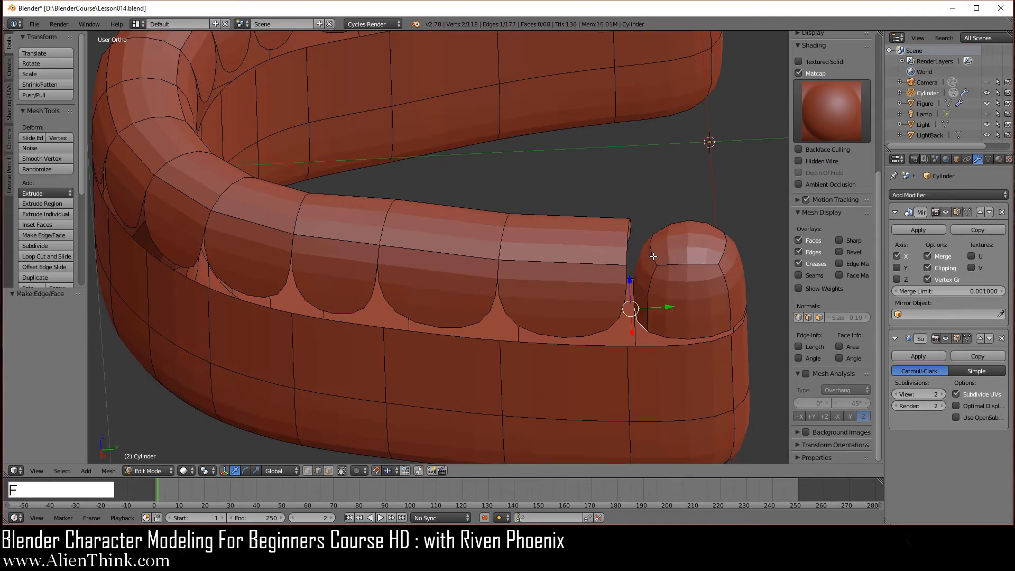
Fill the open sides at each tooth gap along the arch with new faces.
{"action": "right_click", "coordinate": [626, 232]}
{"action": "key", "text": "f"}
{"action": "right_click", "coordinate": [503, 232]}
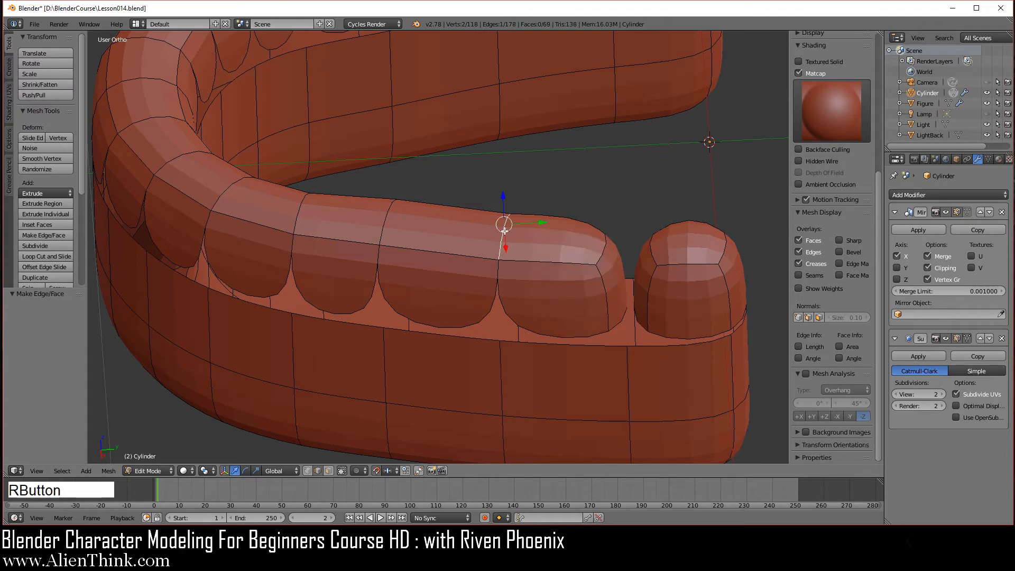
{"action": "key", "text": "f"}
{"action": "key", "text": "f"}
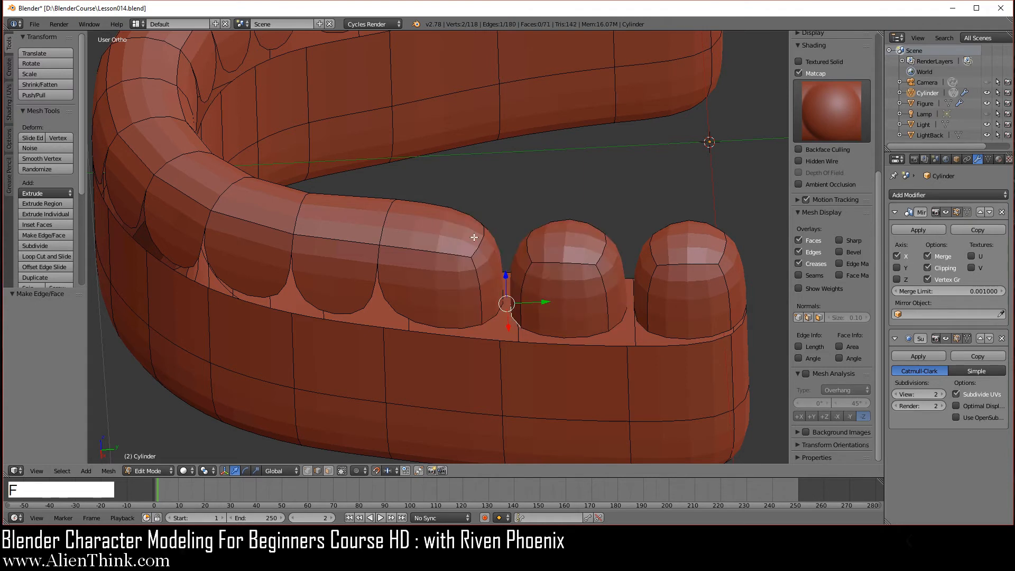
{"action": "right_click", "coordinate": [386, 221]}
{"action": "key", "text": "f"}
{"action": "key", "text": "f"}
{"action": "right_click", "coordinate": [299, 209]}
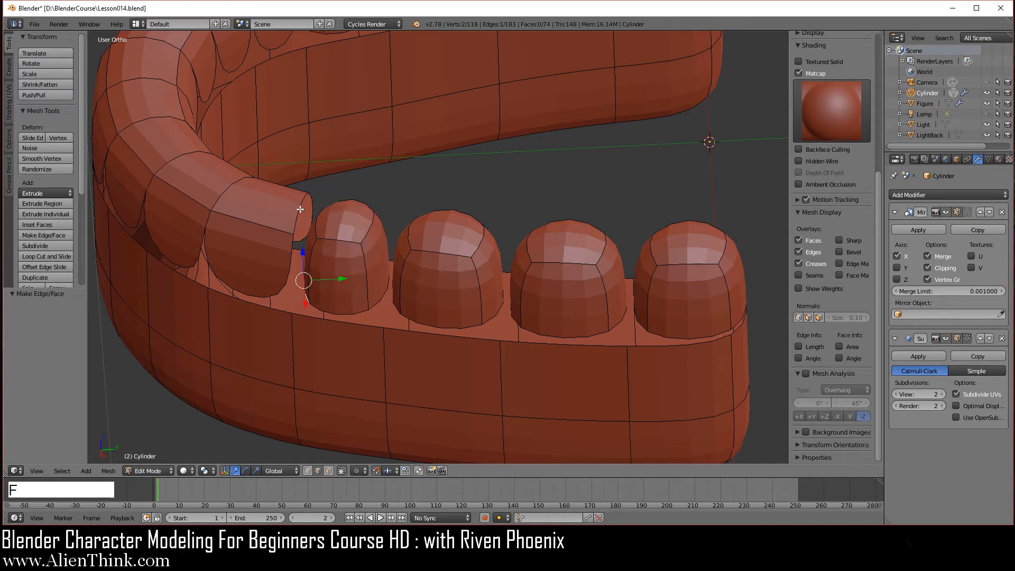
{"action": "right_click", "coordinate": [301, 208]}
{"action": "key", "text": "f"}
{"action": "right_click", "coordinate": [232, 186]}
{"action": "key", "text": "f"}
{"action": "right_click", "coordinate": [233, 185]}
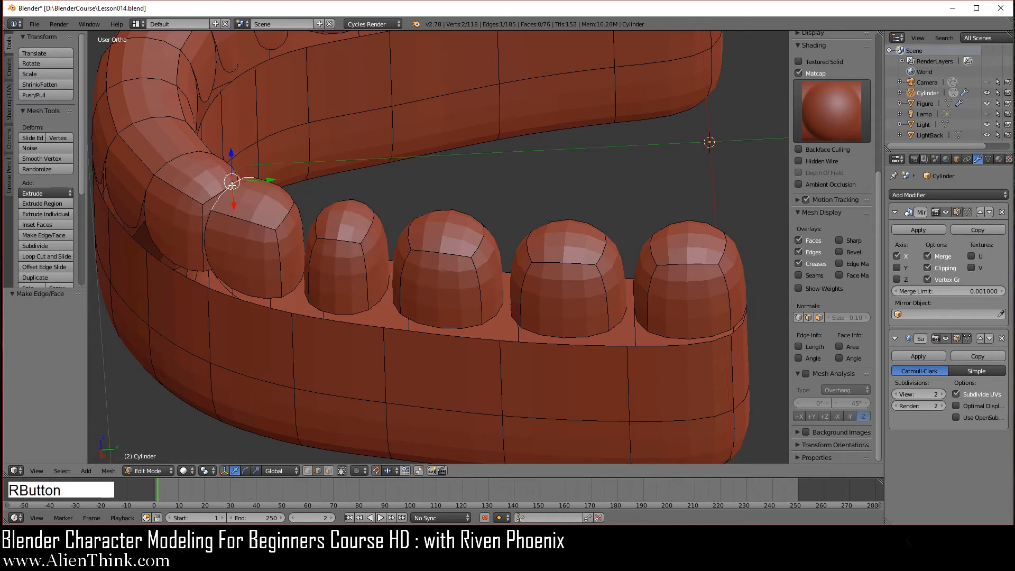
{"action": "key", "text": "f"}
{"action": "right_click", "coordinate": [187, 159]}
{"action": "key", "text": "f"}
{"action": "key", "text": "f"}
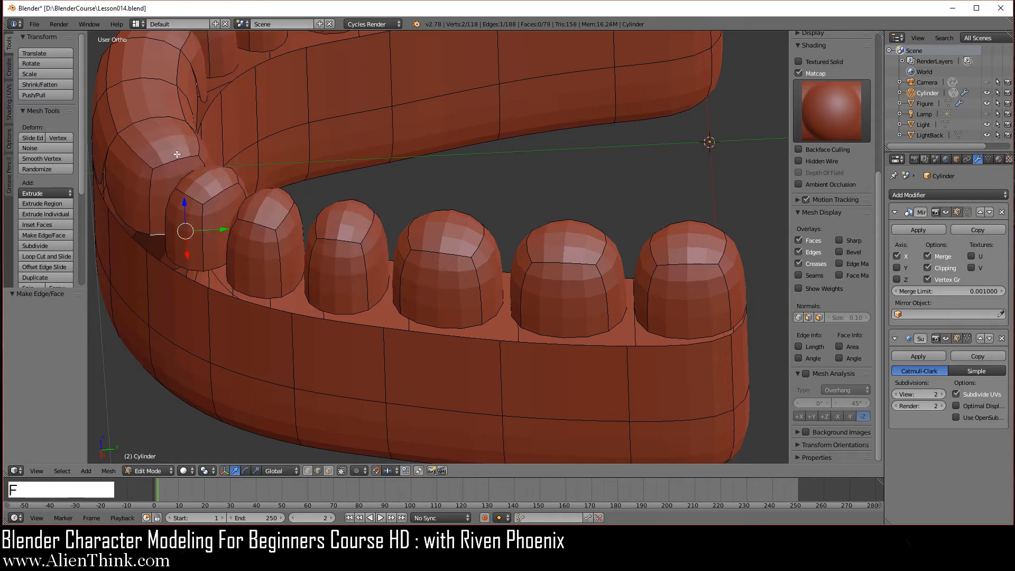
From the front view, fill the gap between the front teeth.
{"action": "middle_click_drag", "start_coordinate": [358, 333], "coordinate": [546, 323]}
{"action": "key", "text": "KP_1"}
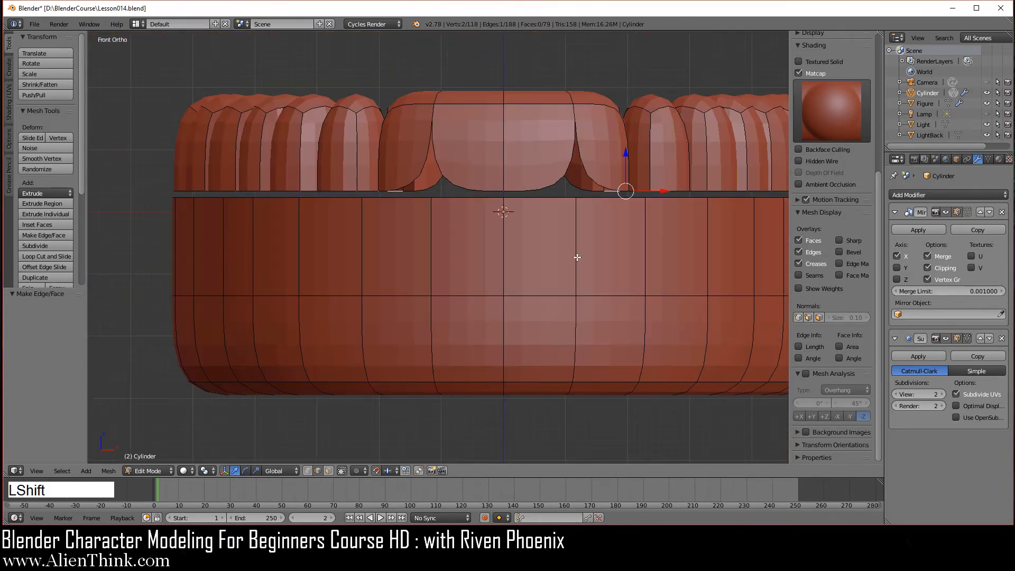
{"action": "middle_click_drag", "start_coordinate": [575, 255], "coordinate": [505, 338], "text": "shift"}
{"action": "middle_click_drag", "start_coordinate": [459, 257], "coordinate": [449, 317]}
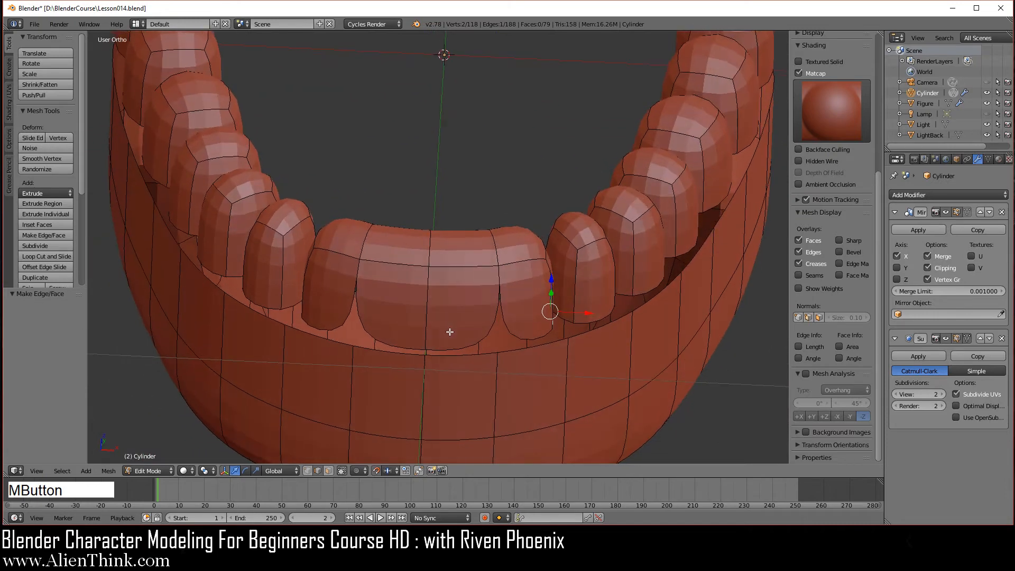
{"action": "right_click", "coordinate": [497, 249]}
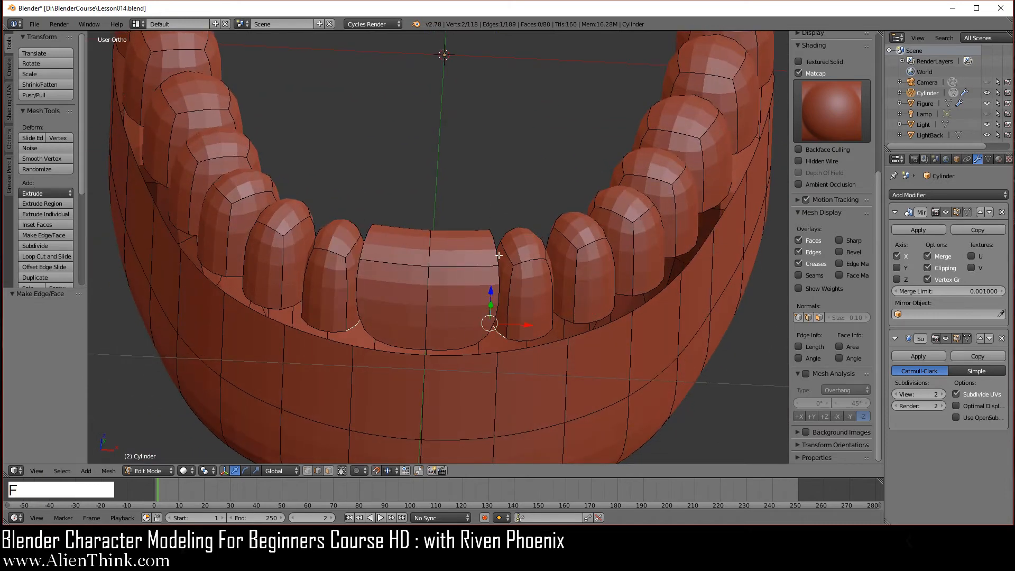
{"action": "key", "text": "f"}
{"action": "right_click", "coordinate": [430, 243]}
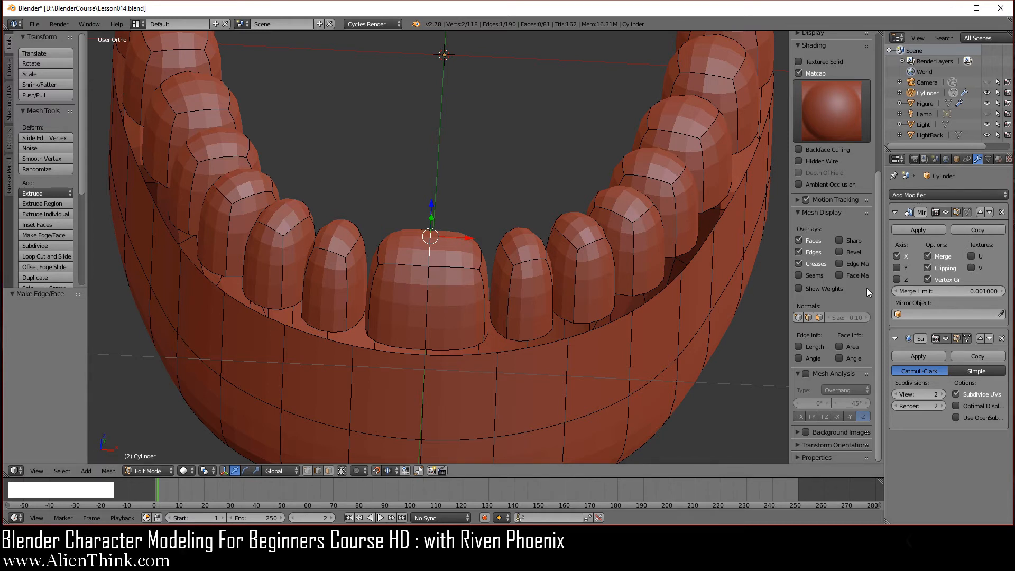
Turn off mirror clipping and shift the centre seam vertices sideways in front view.
{"action": "left_click", "coordinate": [927, 268]}
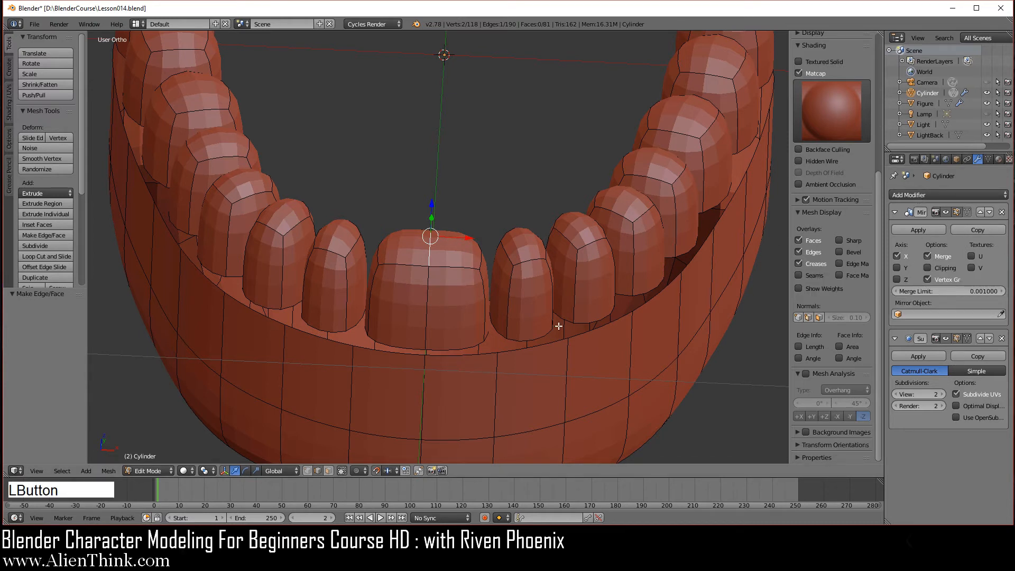
{"action": "key", "text": "1"}
{"action": "scroll", "coordinate": [464, 242], "scroll_direction": "up", "scroll_amount": 6}
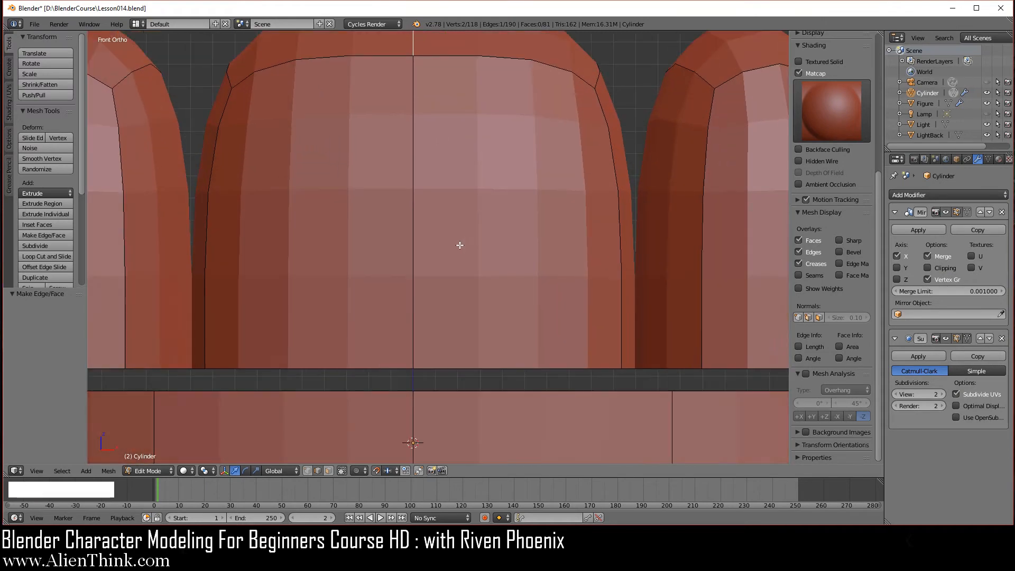
{"action": "middle_click_drag", "start_coordinate": [459, 245], "coordinate": [483, 328], "text": "shift"}
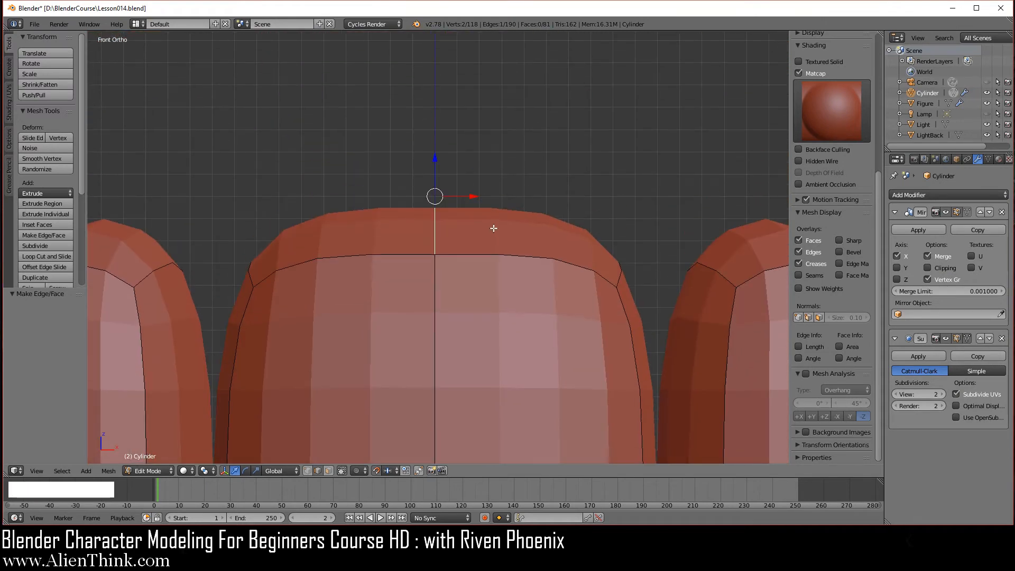
{"action": "scroll", "coordinate": [494, 226], "scroll_direction": "up", "scroll_amount": 1}
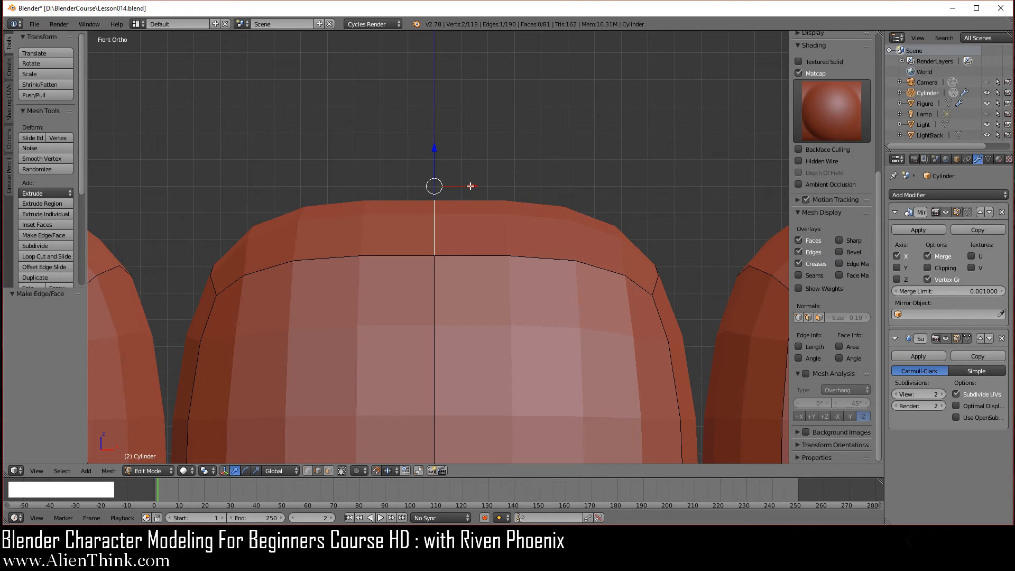
{"action": "left_click_drag", "start_coordinate": [471, 186], "coordinate": [496, 186]}
{"action": "middle_click_drag", "start_coordinate": [488, 295], "coordinate": [504, 228], "text": "shift"}
{"action": "middle_click_drag", "start_coordinate": [510, 344], "coordinate": [492, 232], "text": "shift"}
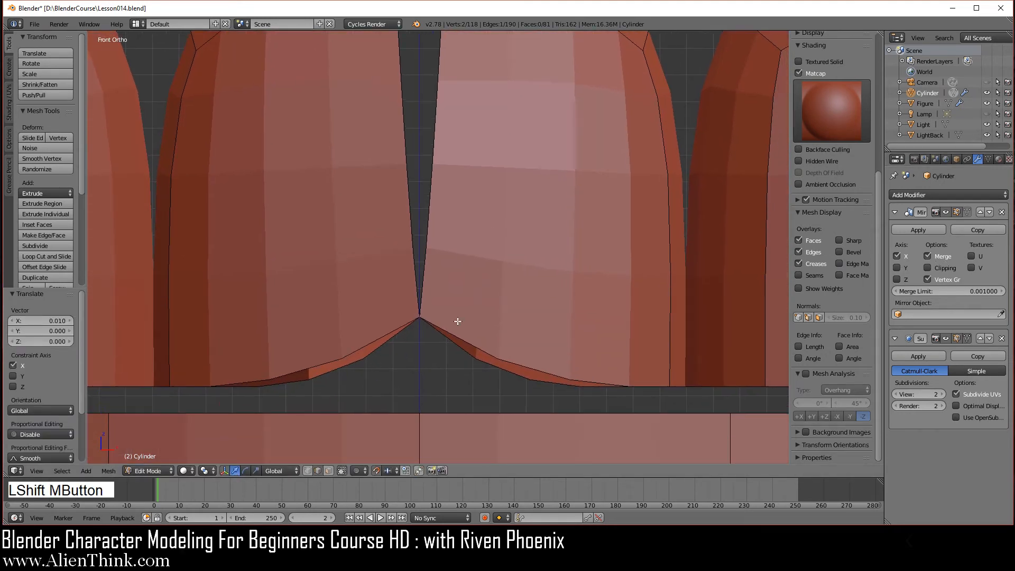
In vertex select, move the centre vertex between the front teeth 0.010 along X.
{"action": "left_click", "coordinate": [344, 468]}
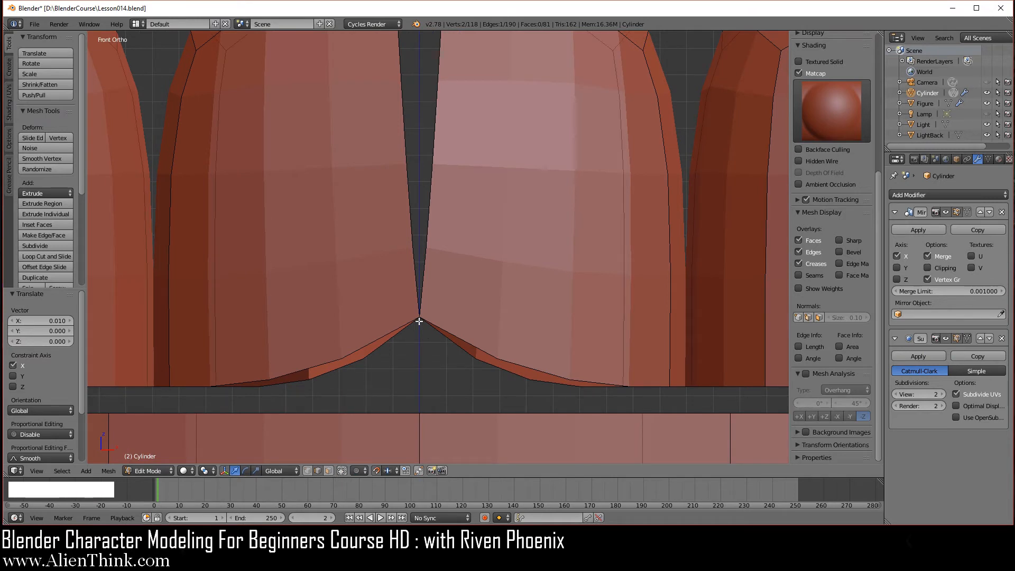
{"action": "key", "text": "a"}
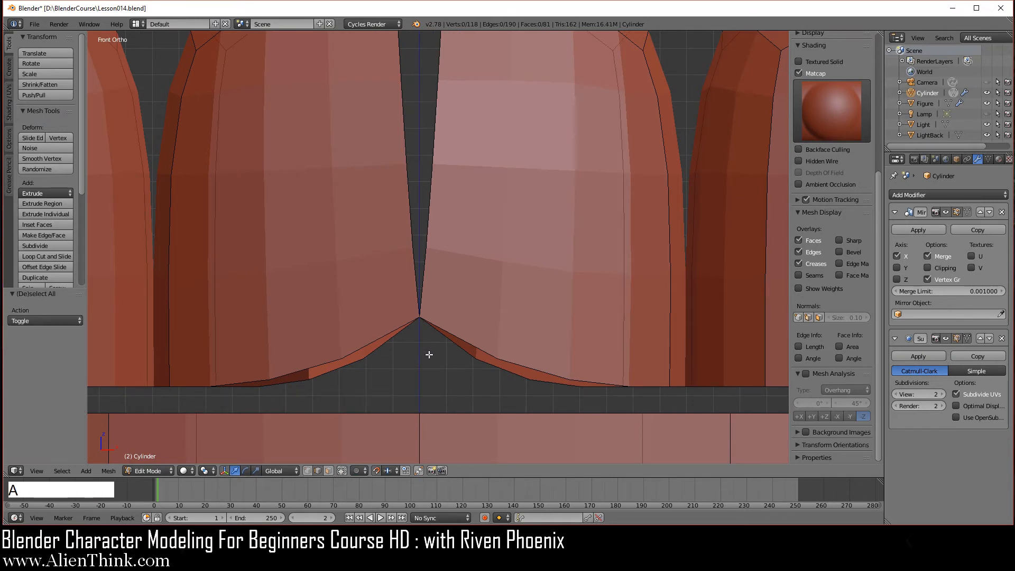
{"action": "key", "text": "a"}
{"action": "key", "text": "a"}
{"action": "left_click", "coordinate": [307, 471]}
{"action": "left_click", "coordinate": [420, 318]}
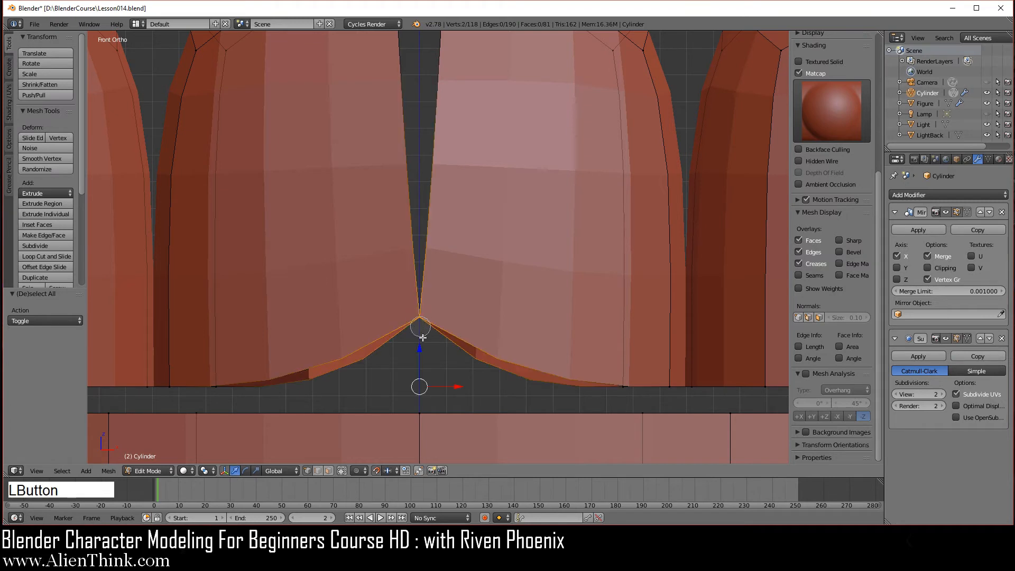
{"action": "right_click", "coordinate": [424, 359]}
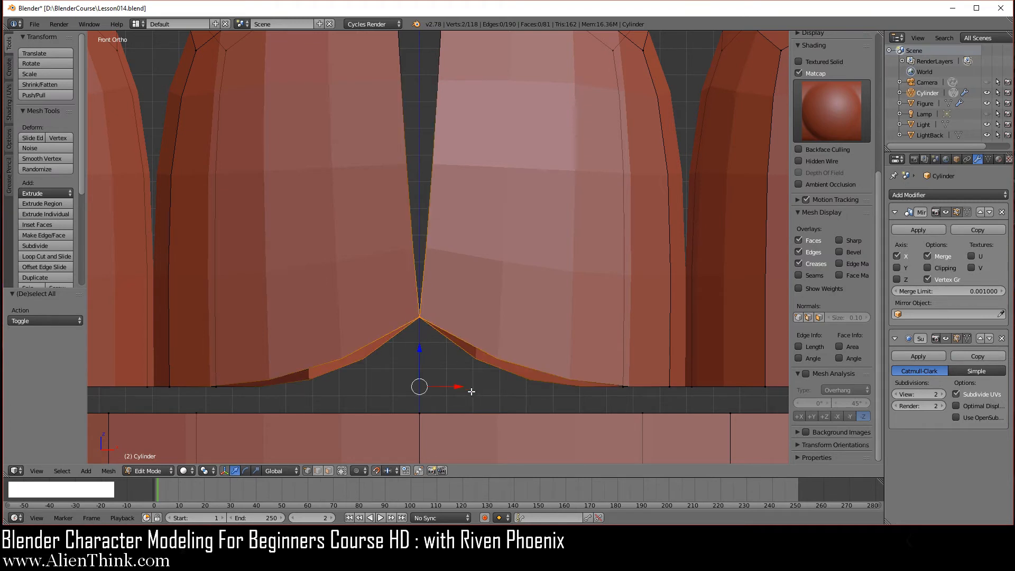
{"action": "left_click_drag", "start_coordinate": [455, 386], "coordinate": [481, 386]}
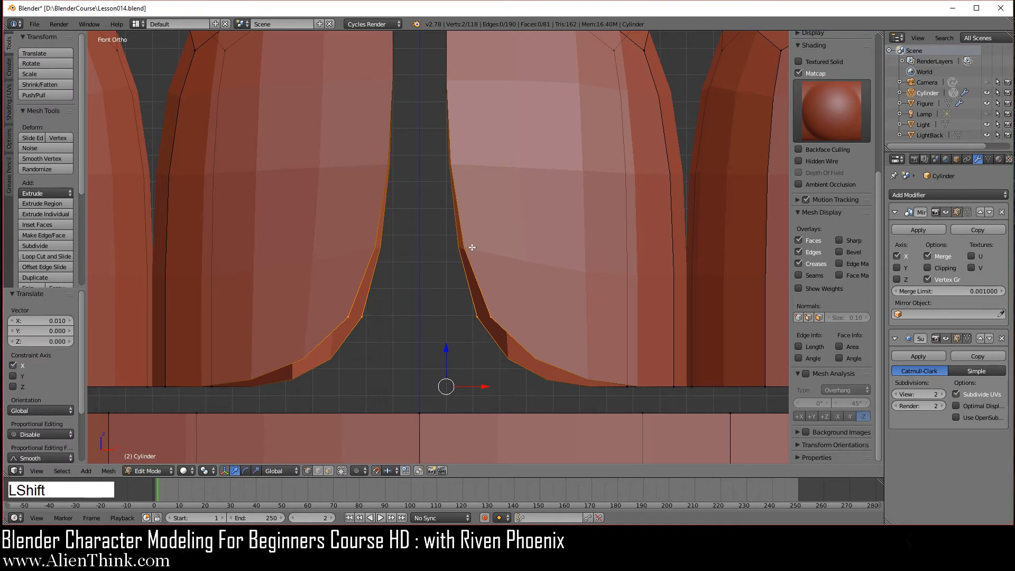
Select the inner top edge of the front tooth.
{"action": "middle_click_drag", "start_coordinate": [471, 244], "coordinate": [460, 304], "text": "shift"}
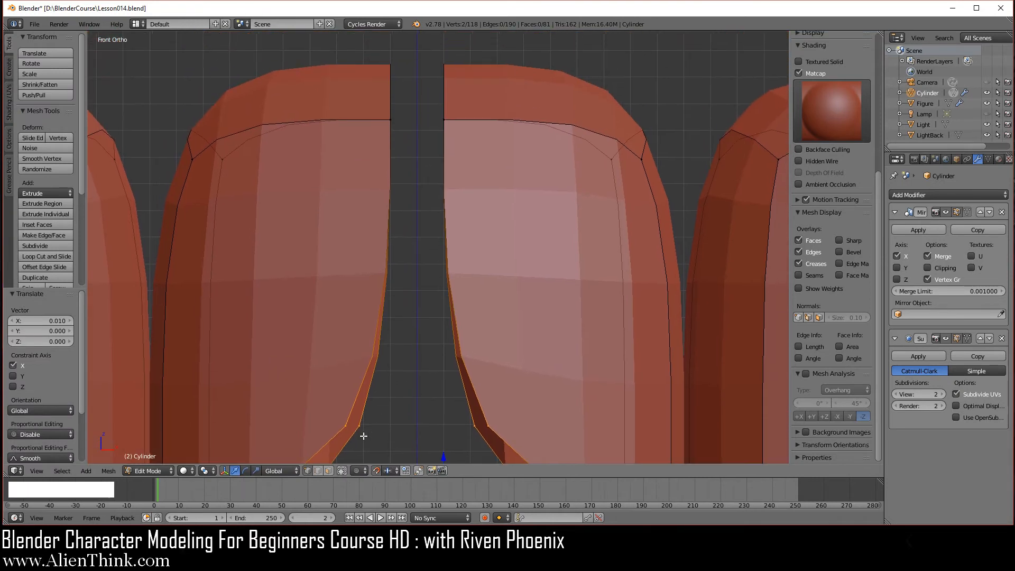
{"action": "left_click", "coordinate": [318, 471]}
{"action": "right_click", "coordinate": [452, 109]}
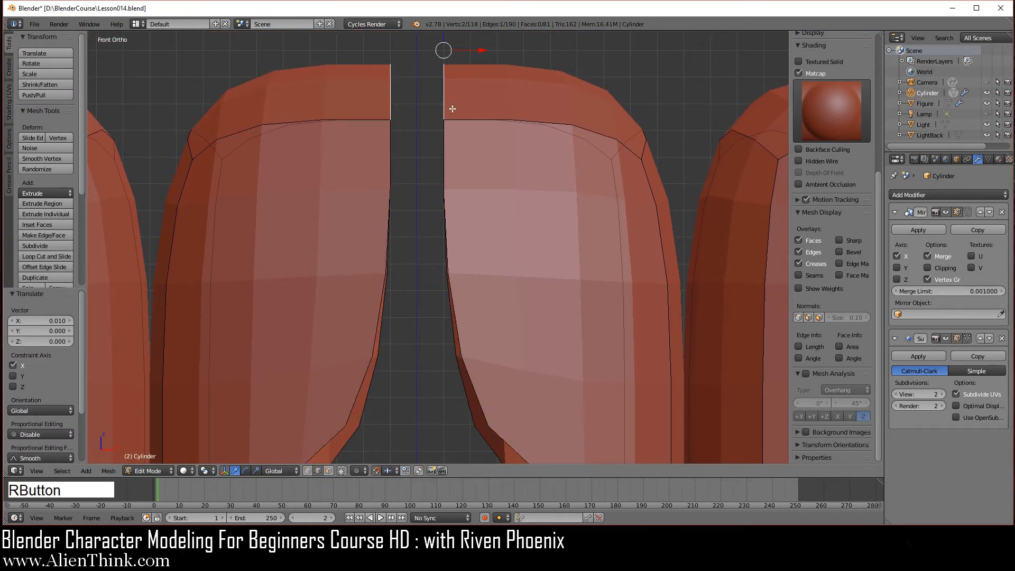
{"action": "middle_click_drag", "start_coordinate": [465, 163], "coordinate": [480, 179]}
Fill a new face from the selected front-tooth edges and enable see-through selection.
{"action": "key", "text": "f"}
{"action": "scroll", "coordinate": [564, 233], "scroll_direction": "down", "scroll_amount": 5}
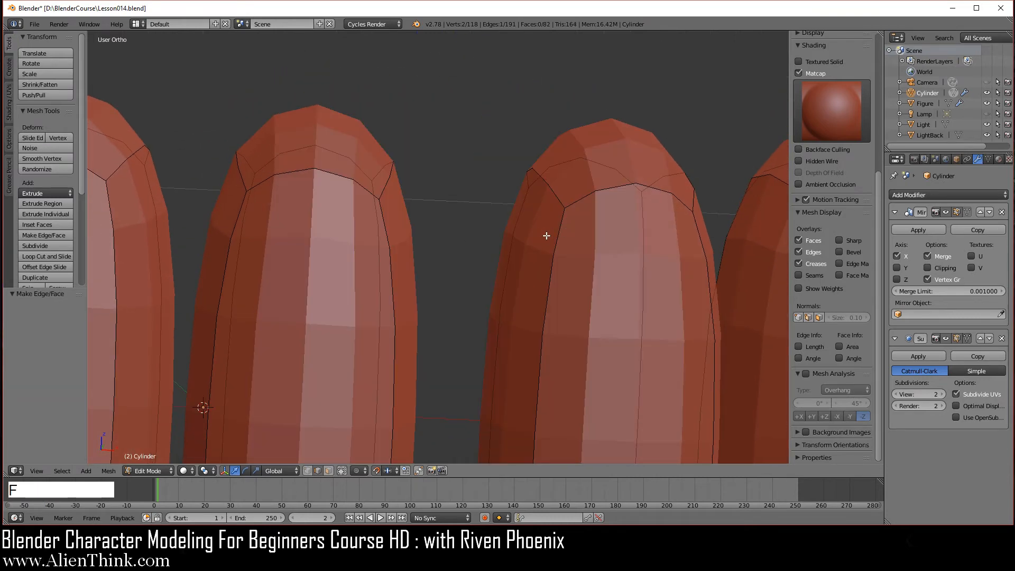
{"action": "middle_click_drag", "start_coordinate": [503, 351], "coordinate": [481, 335]}
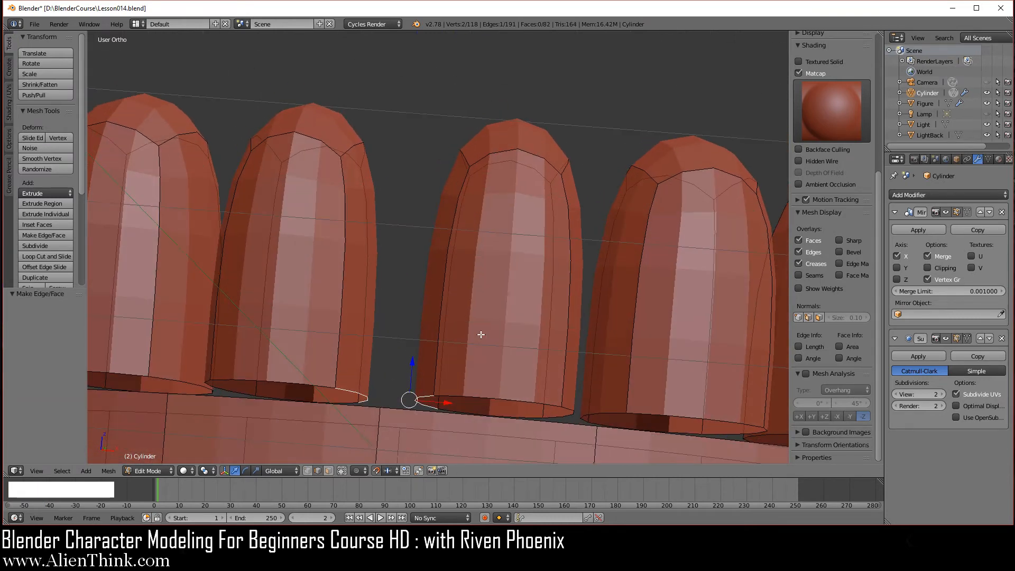
{"action": "left_click", "coordinate": [328, 470]}
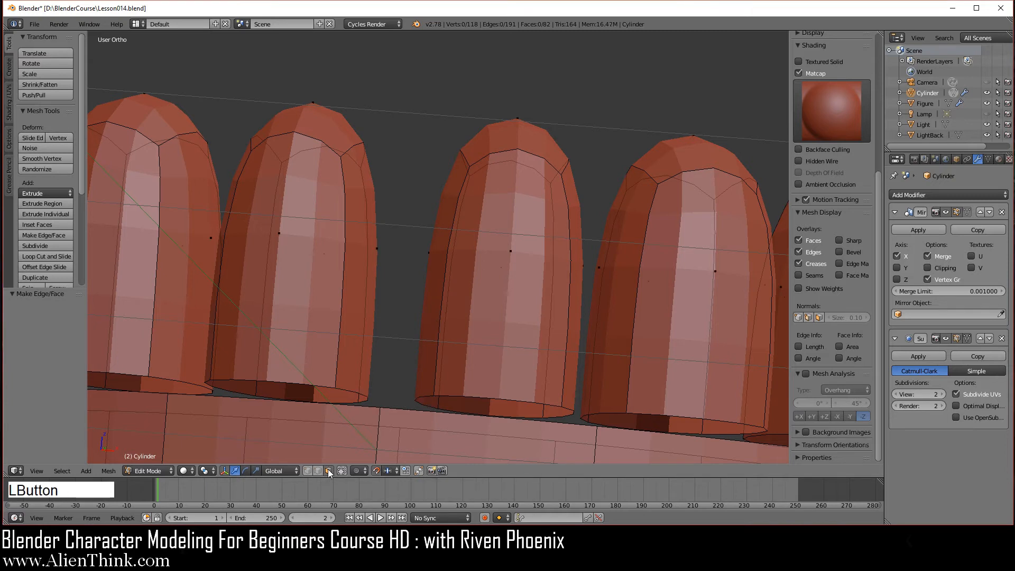
{"action": "left_click", "coordinate": [342, 469]}
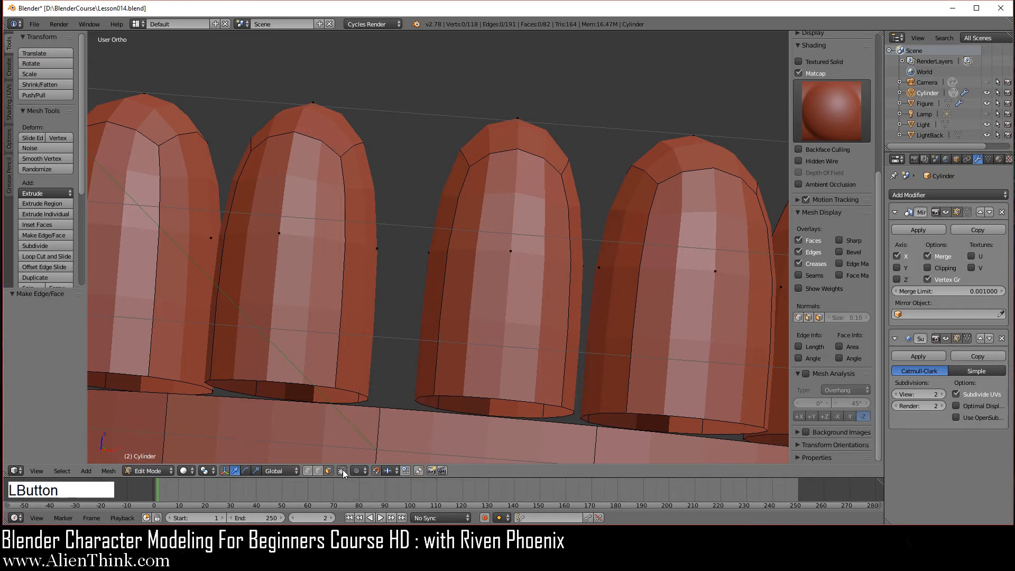
With proportional editing off, move the front teeth's inner face strips to -0.009 along X.
{"action": "key", "text": "KP_1"}
{"action": "scroll", "coordinate": [487, 294], "scroll_direction": "up", "scroll_amount": 1}
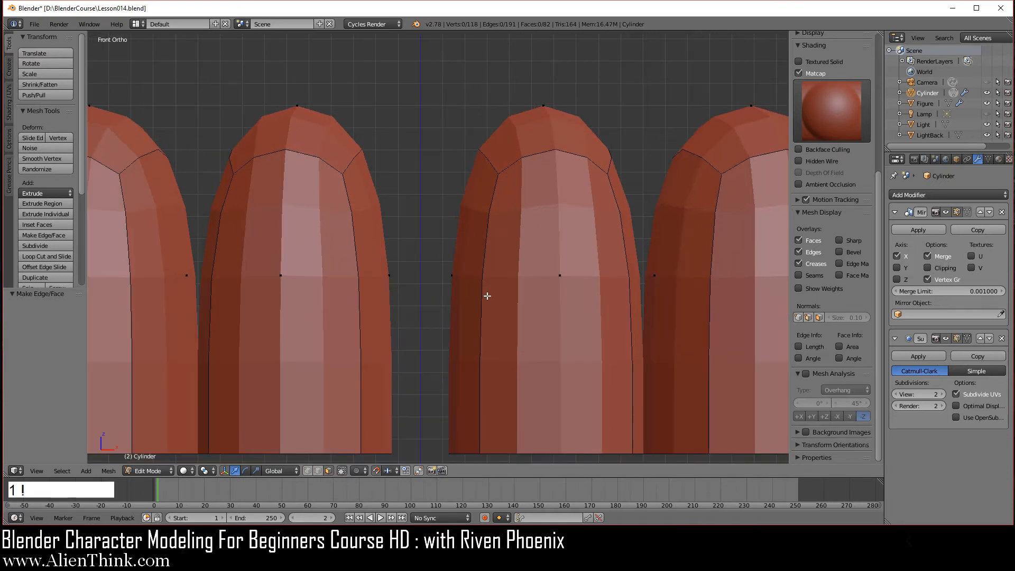
{"action": "middle_click_drag", "start_coordinate": [487, 294], "coordinate": [496, 261], "text": "shift"}
{"action": "right_click", "coordinate": [462, 196]}
{"action": "scroll", "coordinate": [482, 228], "scroll_direction": "up", "scroll_amount": 3}
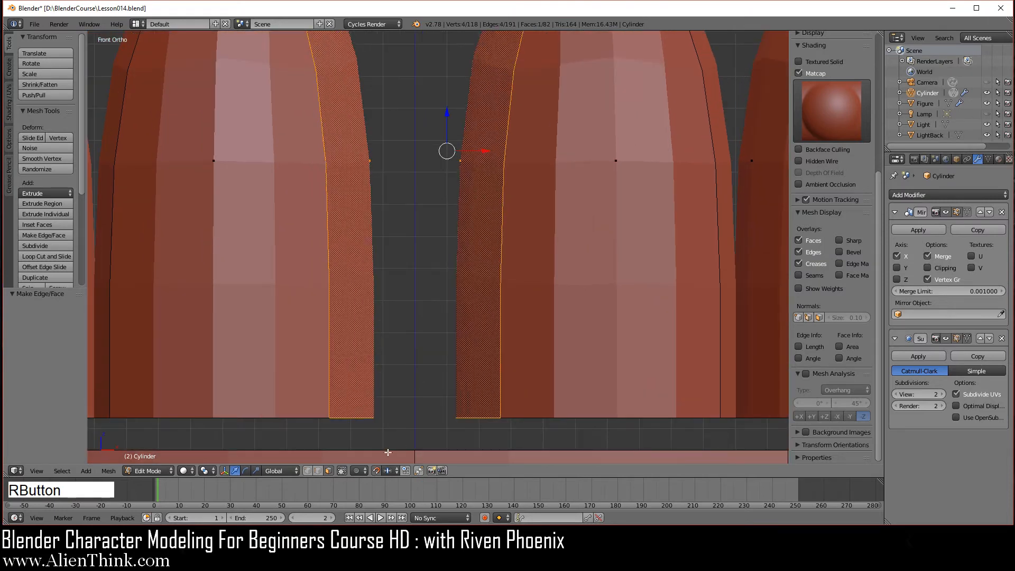
{"action": "left_click", "coordinate": [376, 471]}
{"action": "middle_click_drag", "start_coordinate": [480, 218], "coordinate": [472, 327], "text": "shift"}
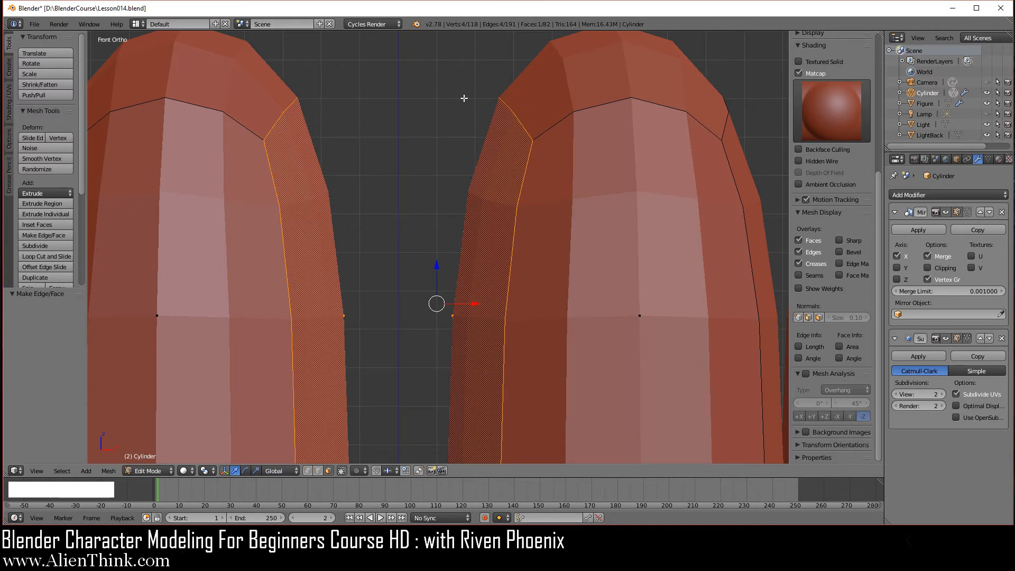
{"action": "left_click", "coordinate": [474, 302]}
{"action": "left_click_drag", "start_coordinate": [474, 303], "coordinate": [434, 303]}
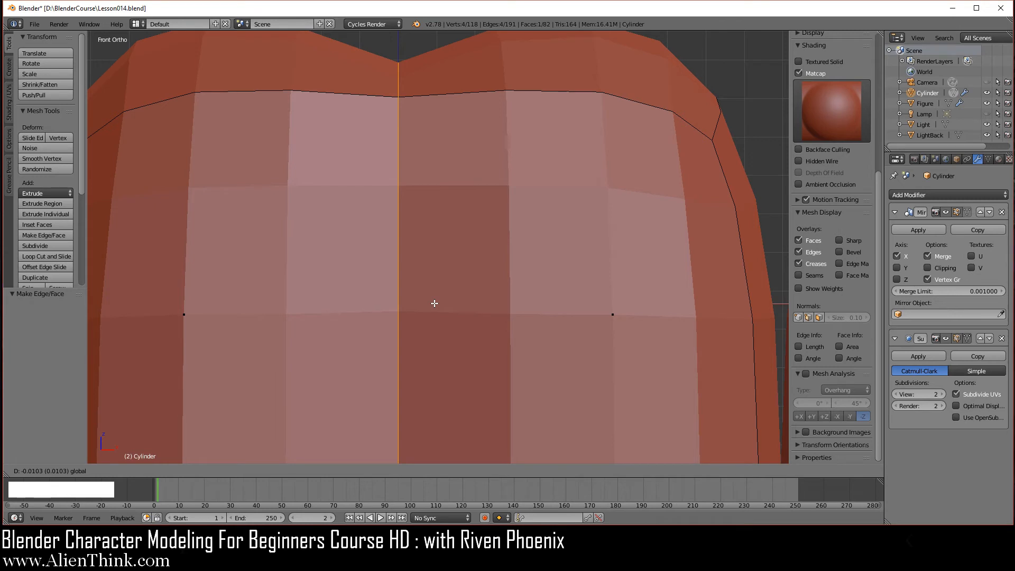
{"action": "left_click_drag", "start_coordinate": [436, 303], "coordinate": [437, 303]}
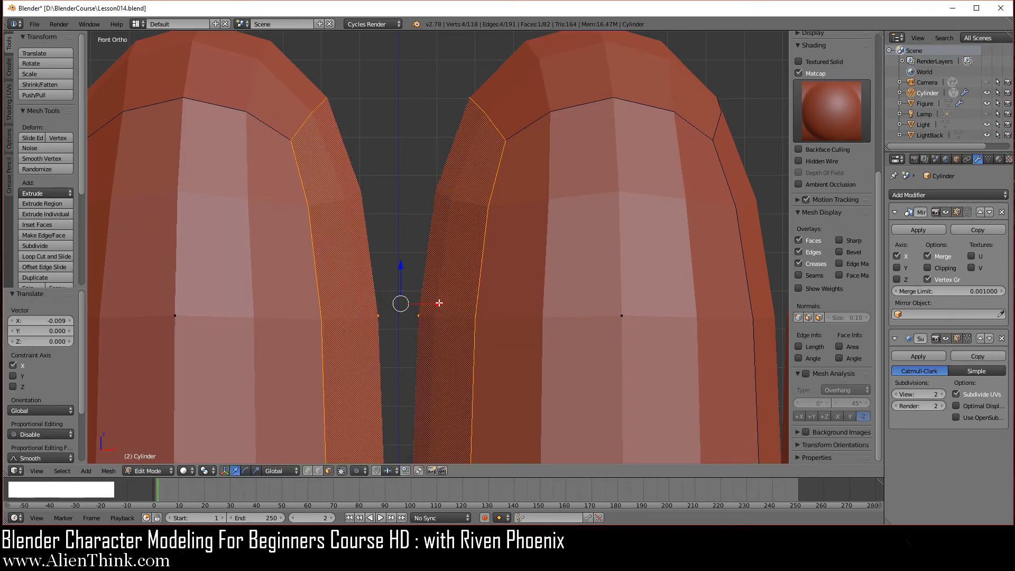
Deselect everything and zoom out to view the whole jaw.
{"action": "scroll", "coordinate": [535, 312], "scroll_direction": "down", "scroll_amount": 3}
{"action": "middle_click_drag", "start_coordinate": [534, 313], "coordinate": [420, 280], "text": "shift"}
{"action": "key", "text": "a"}
{"action": "scroll", "coordinate": [508, 261], "scroll_direction": "down", "scroll_amount": 3}
{"action": "middle_click_drag", "start_coordinate": [511, 283], "coordinate": [506, 300]}
{"action": "middle_click_drag", "start_coordinate": [696, 355], "coordinate": [483, 261], "text": "shift"}
{"action": "scroll", "coordinate": [487, 269], "scroll_direction": "down", "scroll_amount": 3}
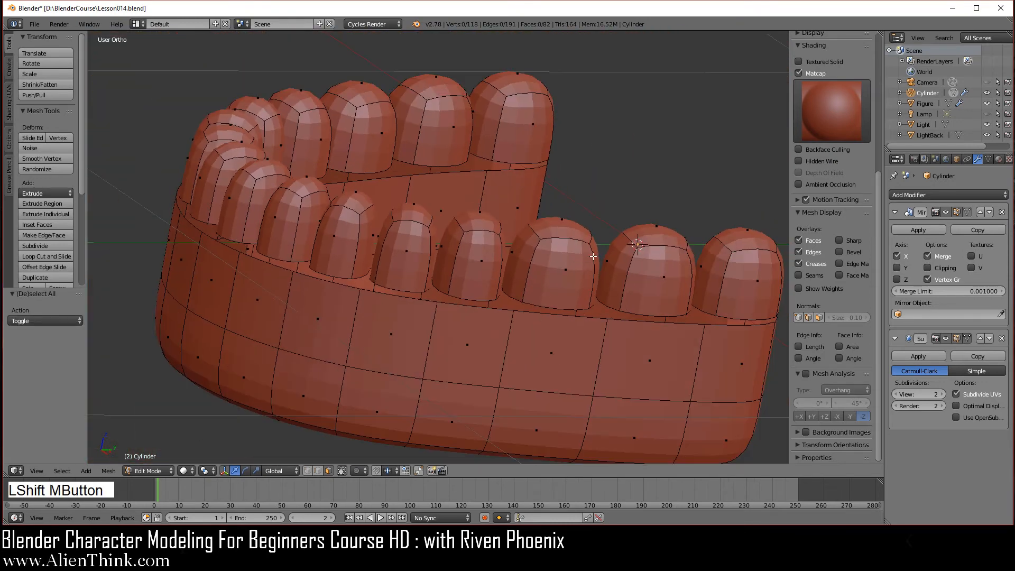
Select an edge on the gum below the teeth in edge select mode.
{"action": "middle_click_drag", "start_coordinate": [594, 256], "coordinate": [477, 261]}
{"action": "middle_click_drag", "start_coordinate": [542, 292], "coordinate": [514, 306], "text": "shift"}
{"action": "scroll", "coordinate": [392, 221], "scroll_direction": "up", "scroll_amount": 2}
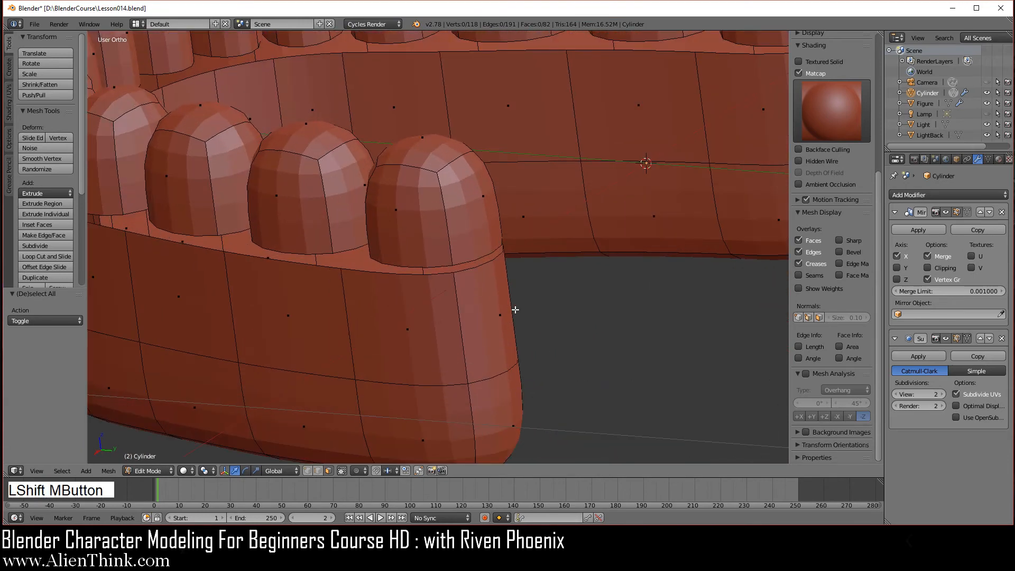
{"action": "right_click", "coordinate": [485, 267]}
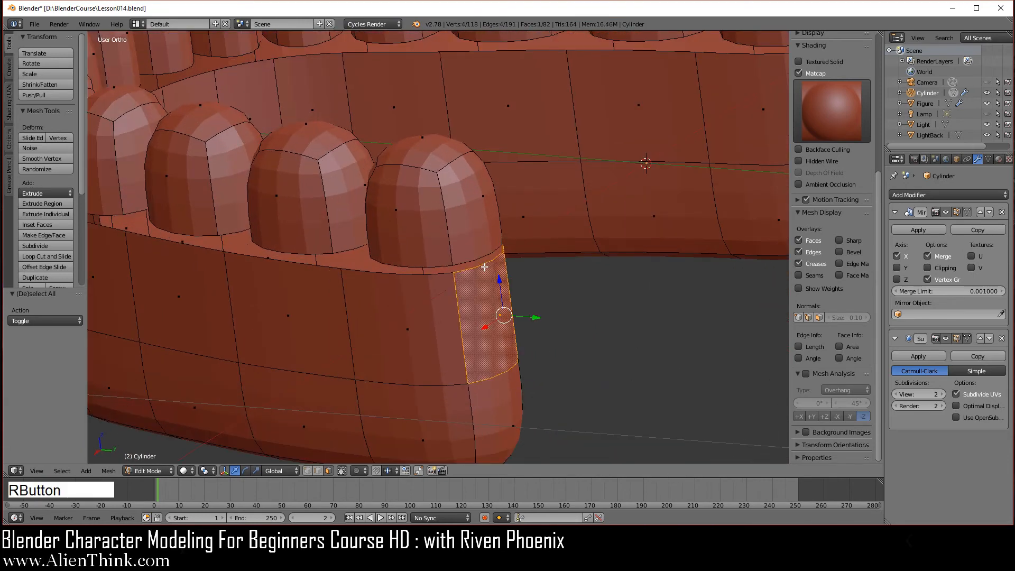
{"action": "left_click", "coordinate": [318, 471]}
{"action": "right_click", "coordinate": [483, 267]}
Fill faces along the gum gaps with F, undoing the extra one.
{"action": "middle_click_drag", "start_coordinate": [540, 275], "coordinate": [576, 306]}
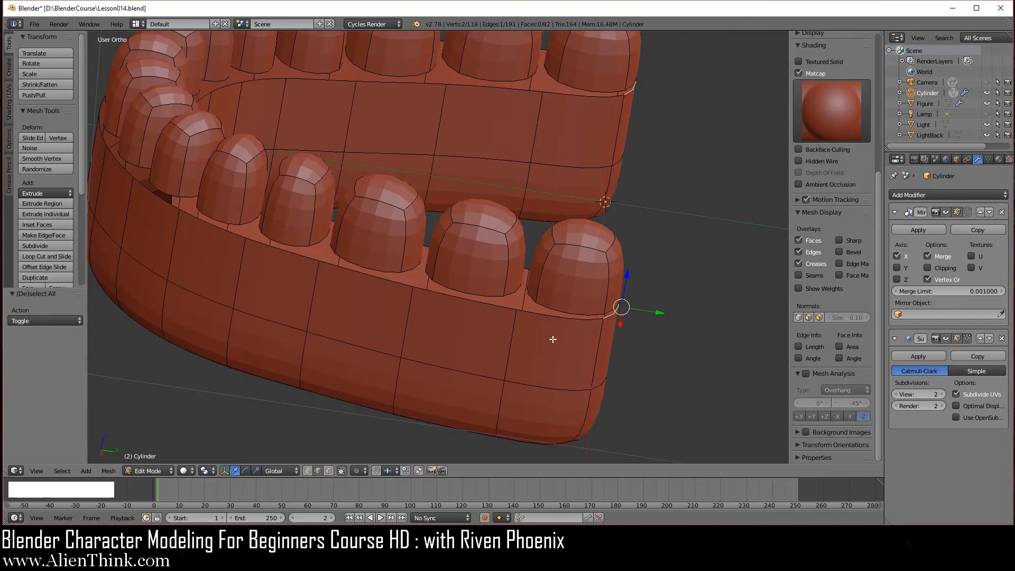
{"action": "key", "text": "f"}
{"action": "middle_click_drag", "start_coordinate": [536, 312], "coordinate": [601, 320]}
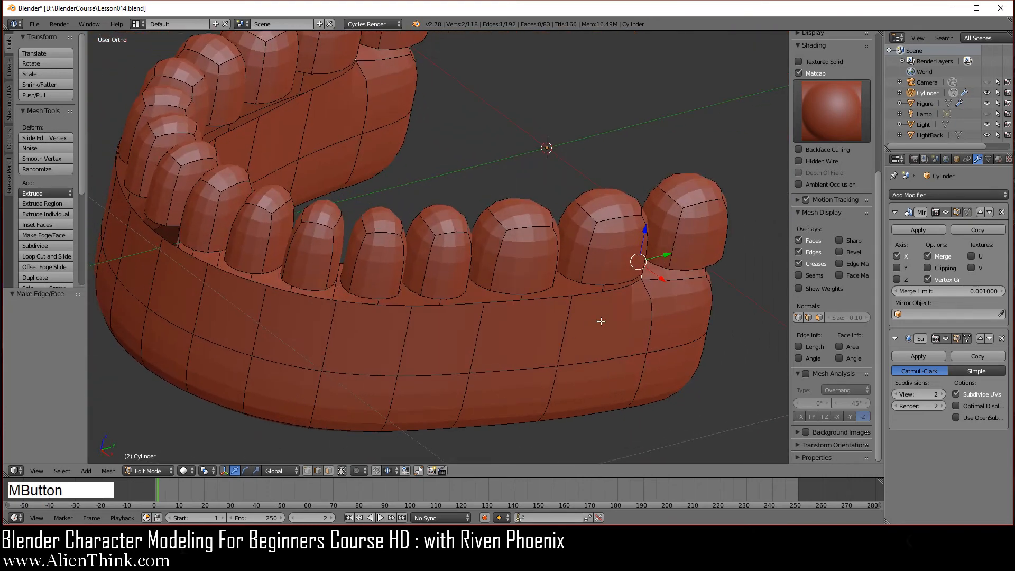
{"action": "key", "text": "f"}
{"action": "key", "text": "f"}
{"action": "key", "text": "f"}
{"action": "middle_click_drag", "start_coordinate": [478, 346], "coordinate": [444, 277]}
{"action": "key", "text": "f"}
{"action": "key", "text": "f"}
{"action": "key", "text": "f"}
{"action": "key", "text": "f"}
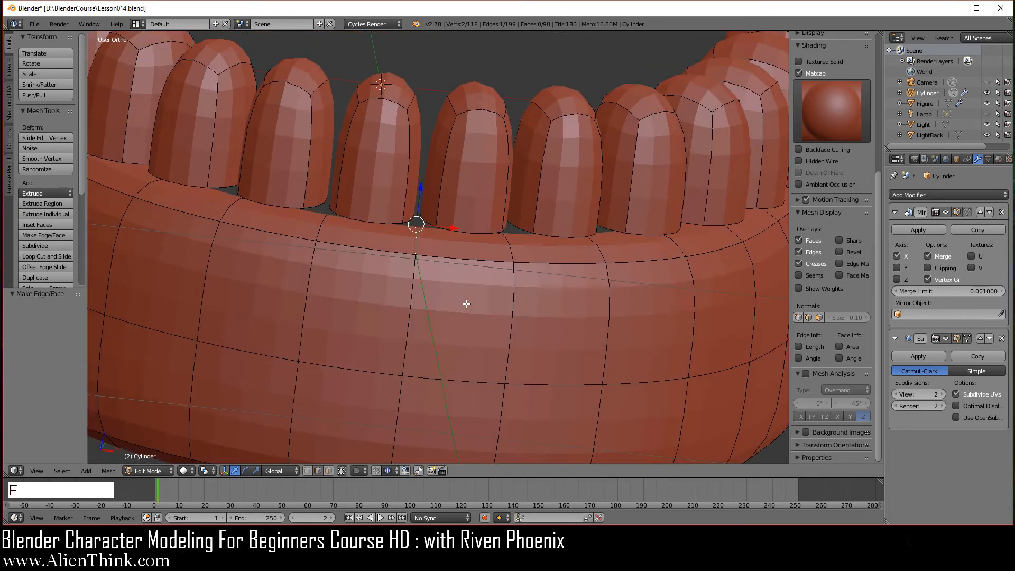
{"action": "key", "text": "f"}
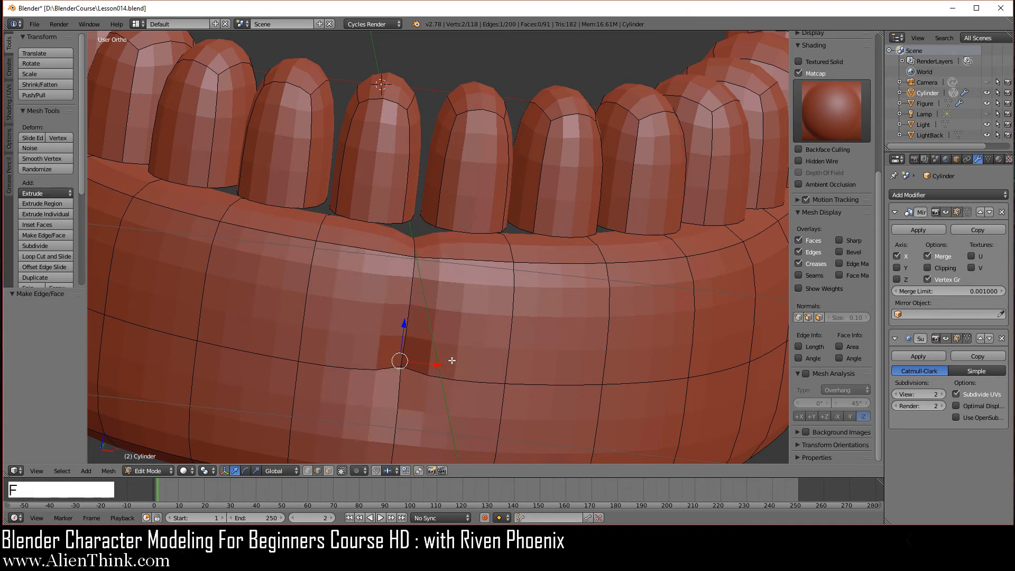
{"action": "key", "text": "ctrl"}
{"action": "key", "text": "ctrl+z"}
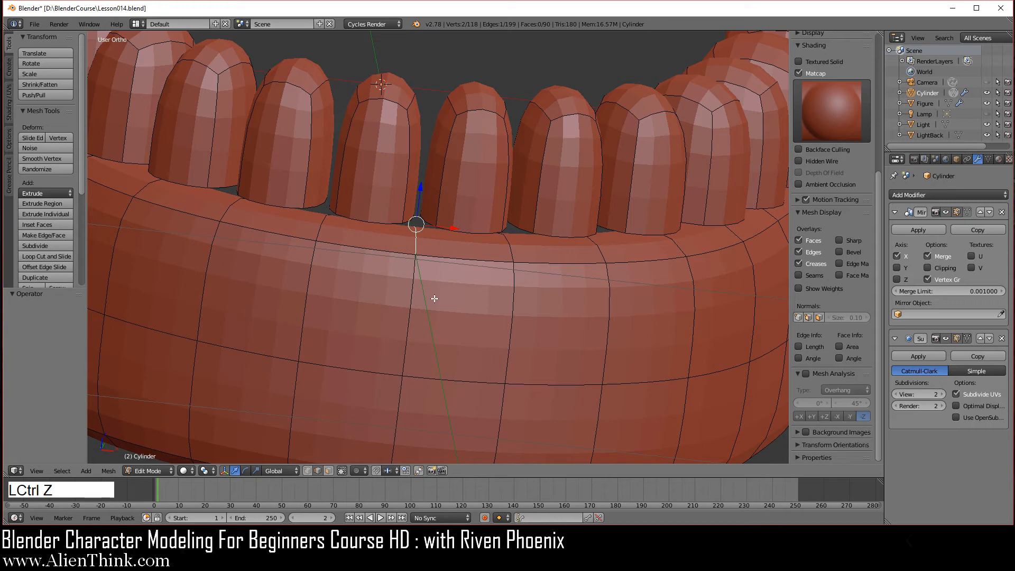
Turn mirror clipping back on and deselect everything.
{"action": "left_click", "coordinate": [927, 268]}
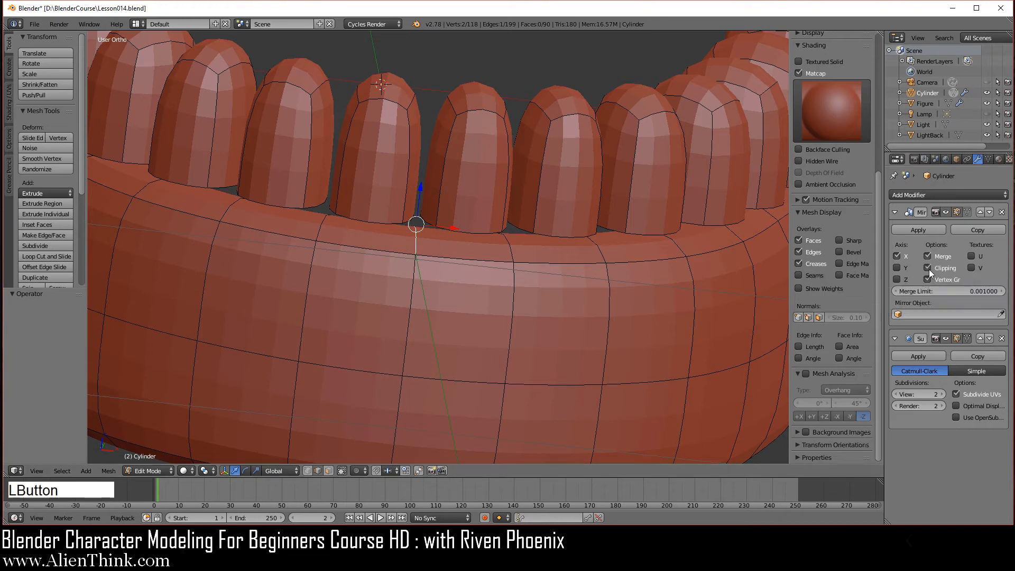
{"action": "middle_click_drag", "start_coordinate": [623, 294], "coordinate": [525, 319]}
{"action": "scroll", "coordinate": [603, 322], "scroll_direction": "down", "scroll_amount": 3}
{"action": "key", "text": "a"}
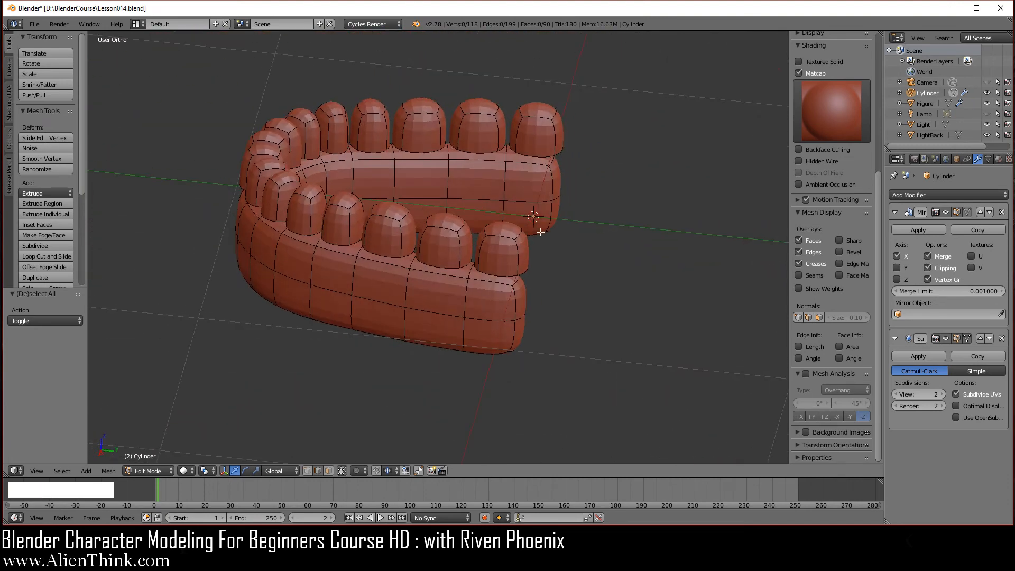
In right side view and face select, lower the right tooth's top cap along Z.
{"action": "key", "text": "KP_3"}
{"action": "scroll", "coordinate": [533, 261], "scroll_direction": "up", "scroll_amount": 5}
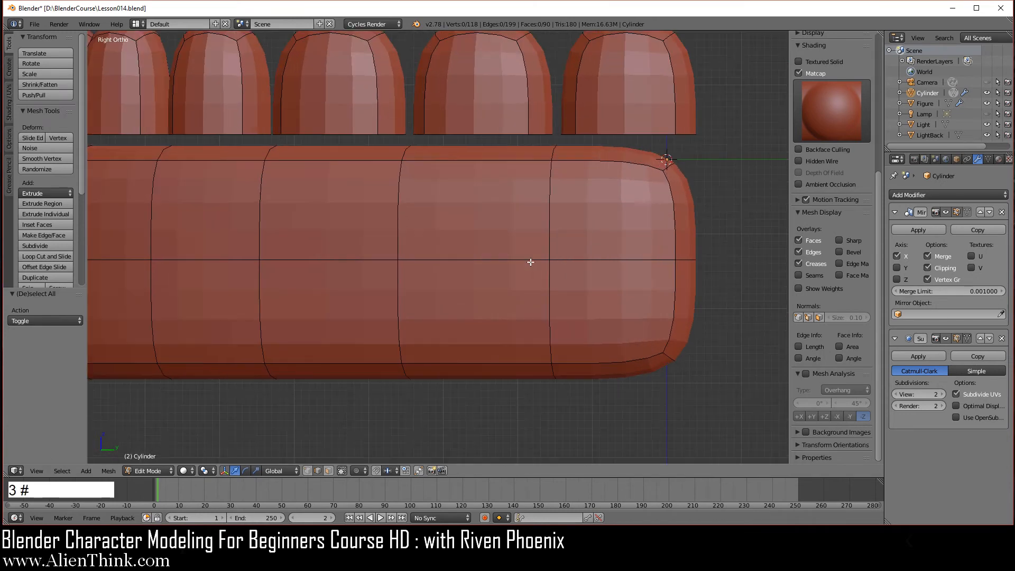
{"action": "middle_click_drag", "start_coordinate": [530, 262], "coordinate": [508, 277], "text": "shift"}
{"action": "left_click", "coordinate": [329, 470]}
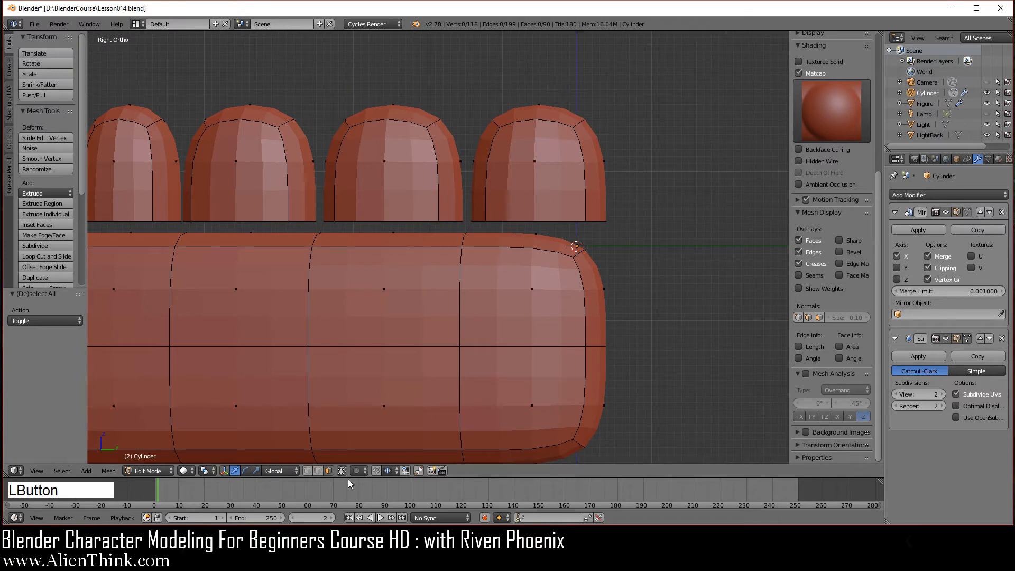
{"action": "left_click", "coordinate": [376, 471]}
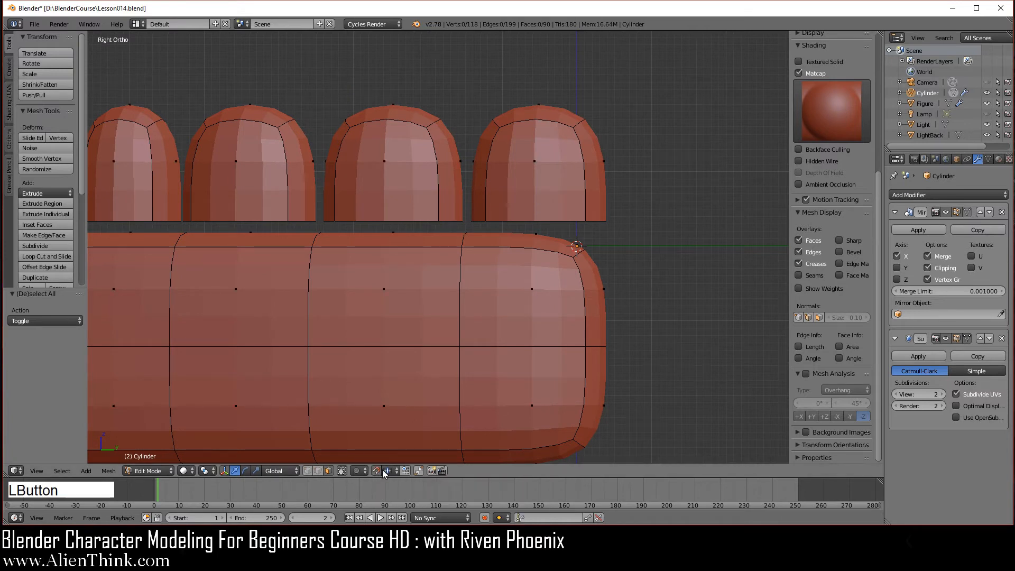
{"action": "middle_click_drag", "start_coordinate": [506, 288], "coordinate": [476, 358], "text": "shift"}
{"action": "scroll", "coordinate": [476, 358], "scroll_direction": "up", "scroll_amount": 3}
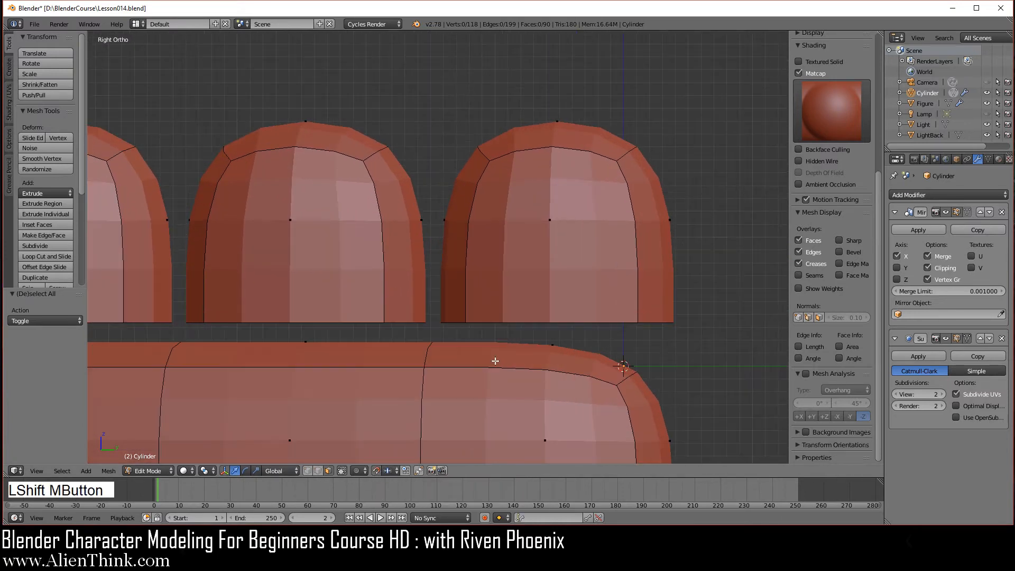
{"action": "right_click", "coordinate": [566, 135]}
{"action": "left_click_drag", "start_coordinate": [558, 71], "coordinate": [550, 156]}
Lower the top caps of the next two teeth along Z.
{"action": "middle_click_drag", "start_coordinate": [551, 157], "coordinate": [523, 157], "text": "shift"}
{"action": "right_click", "coordinate": [522, 157]}
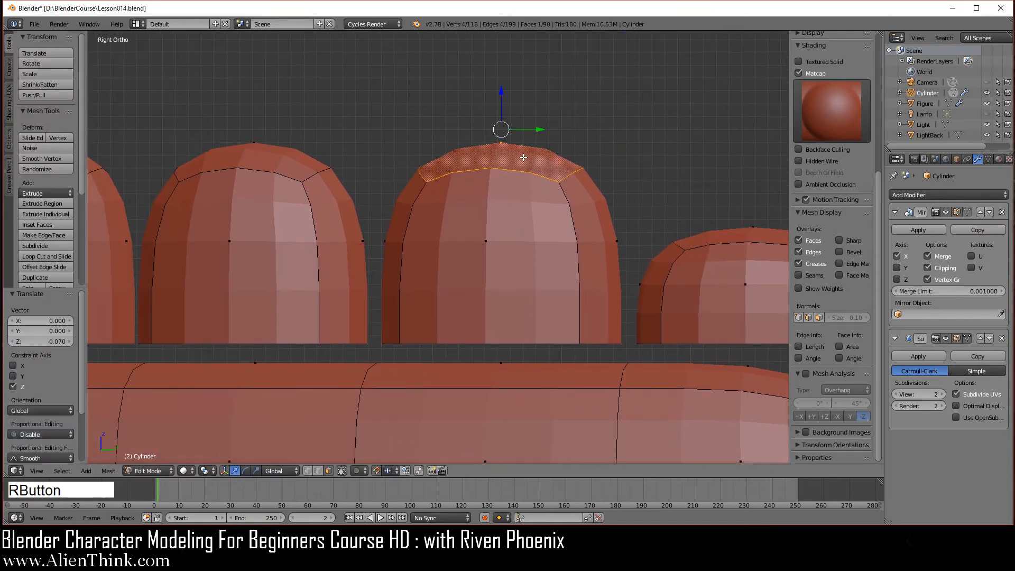
{"action": "left_click_drag", "start_coordinate": [501, 101], "coordinate": [494, 165]}
{"action": "scroll", "coordinate": [422, 256], "scroll_direction": "down", "scroll_amount": 2}
{"action": "middle_click_drag", "start_coordinate": [407, 257], "coordinate": [587, 259], "text": "shift"}
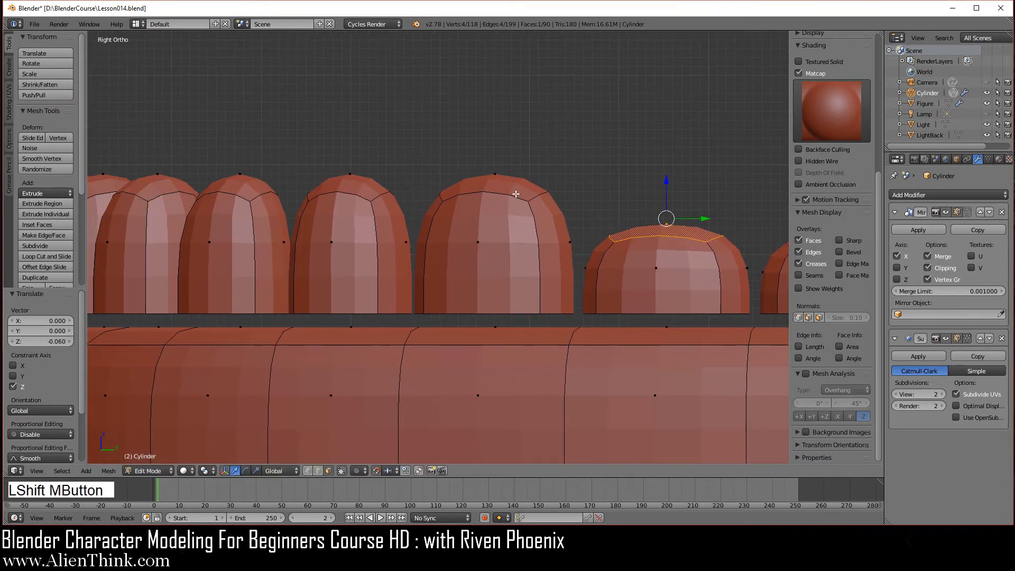
{"action": "right_click", "coordinate": [513, 186]}
{"action": "left_click_drag", "start_coordinate": [495, 147], "coordinate": [492, 164]}
Lower the caps of the taller, middle and left teeth slightly along Z.
{"action": "scroll", "coordinate": [393, 243], "scroll_direction": "down", "scroll_amount": 2}
{"action": "middle_click_drag", "start_coordinate": [392, 243], "coordinate": [532, 242], "text": "shift"}
{"action": "scroll", "coordinate": [532, 243], "scroll_direction": "up", "scroll_amount": 3}
{"action": "right_click", "coordinate": [569, 179]}
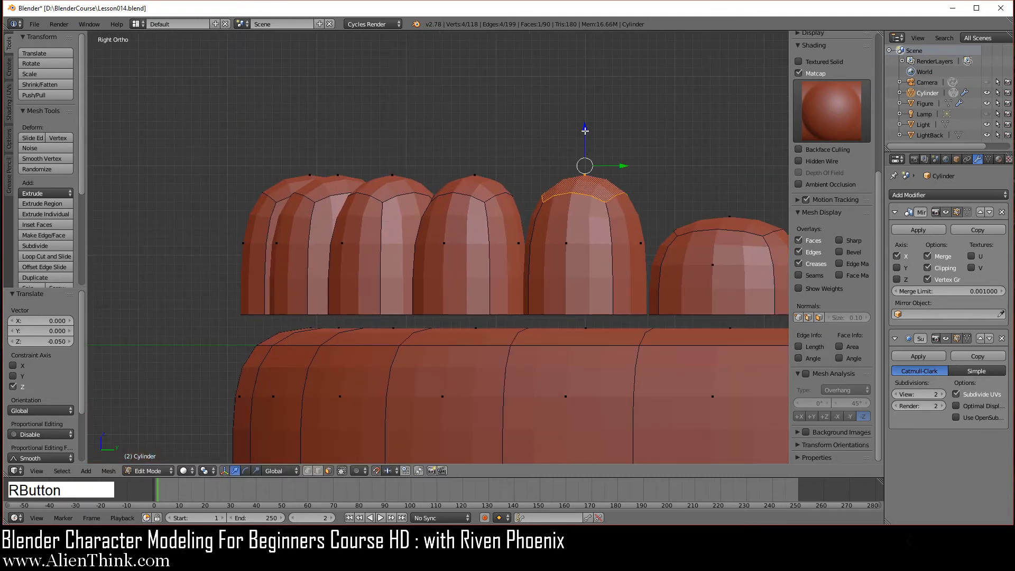
{"action": "left_click_drag", "start_coordinate": [585, 130], "coordinate": [584, 148]}
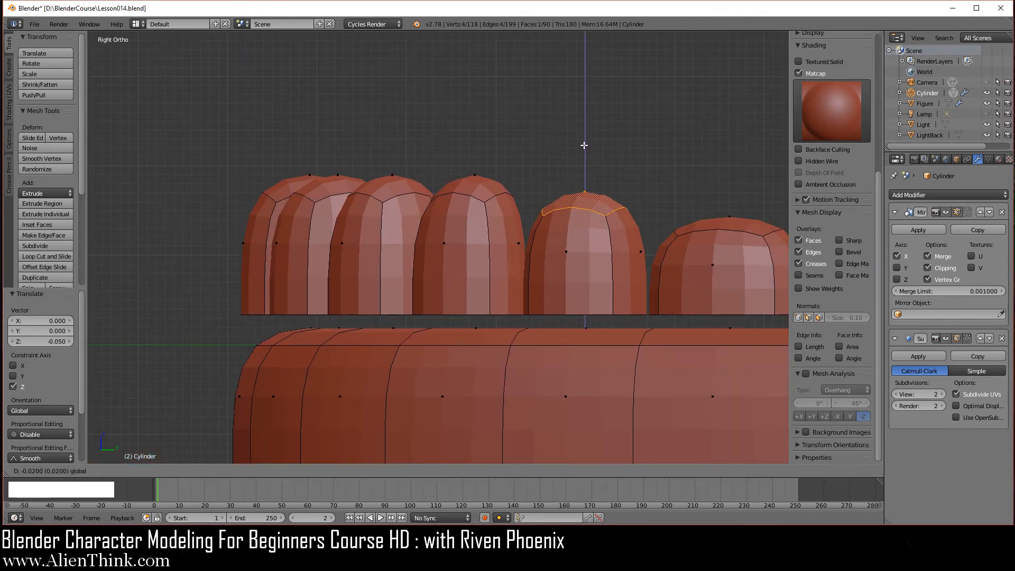
{"action": "right_click", "coordinate": [480, 193]}
{"action": "left_click_drag", "start_coordinate": [475, 133], "coordinate": [476, 145]}
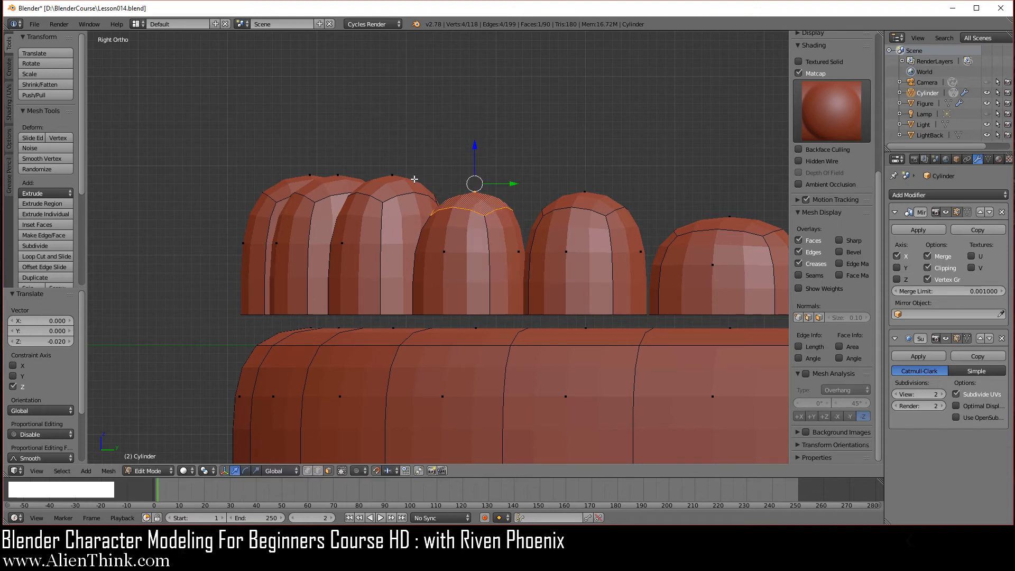
{"action": "right_click", "coordinate": [392, 190]}
{"action": "left_click_drag", "start_coordinate": [393, 133], "coordinate": [392, 145]}
In front view, raise the front teeth caps 0.010 along Z with mirror clipping temporarily off.
{"action": "middle_click_drag", "start_coordinate": [413, 223], "coordinate": [528, 246]}
{"action": "key", "text": "KP_1"}
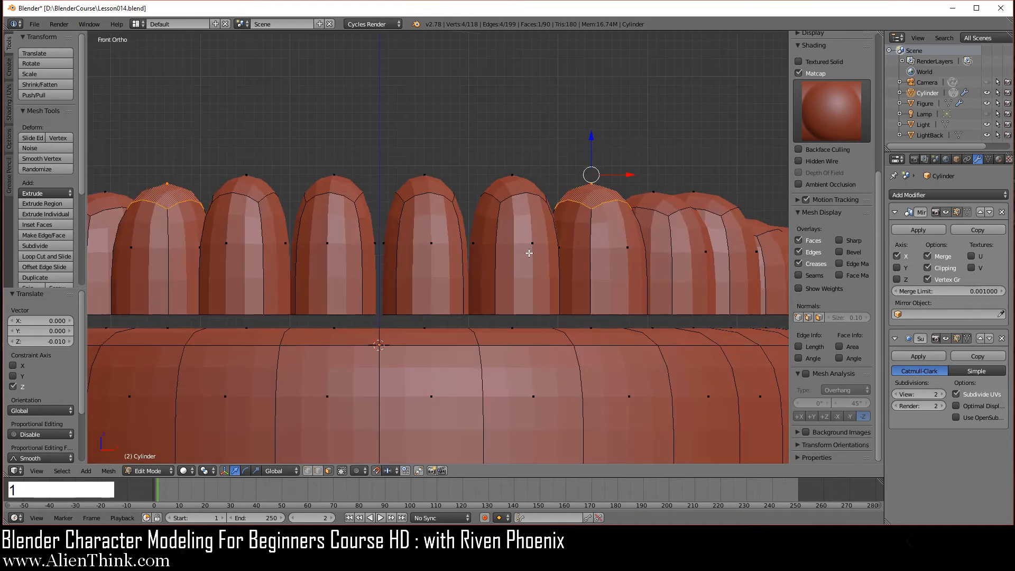
{"action": "right_click", "coordinate": [509, 183]}
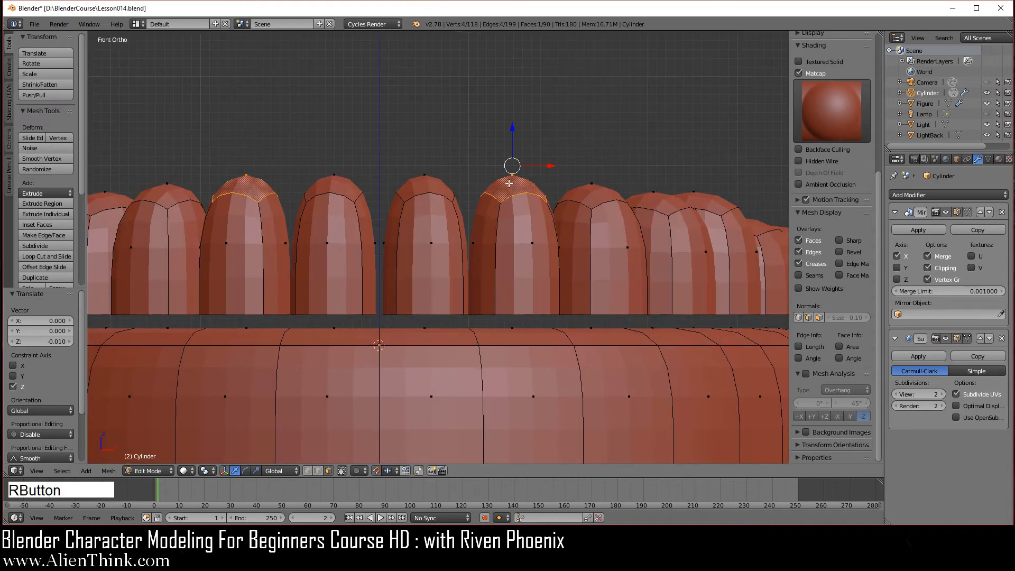
{"action": "right_click", "coordinate": [431, 181]}
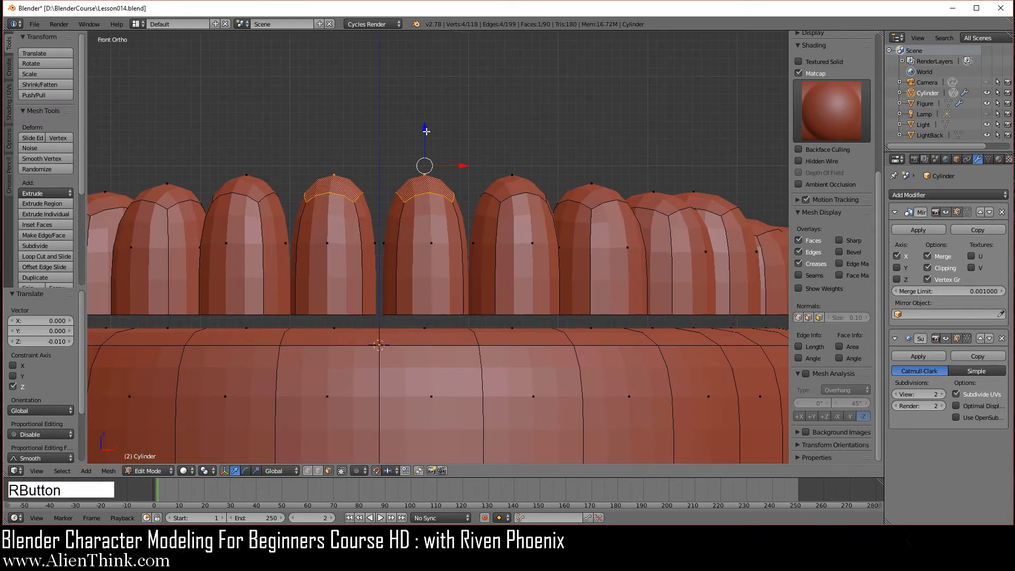
{"action": "left_click_drag", "start_coordinate": [424, 131], "coordinate": [426, 125]}
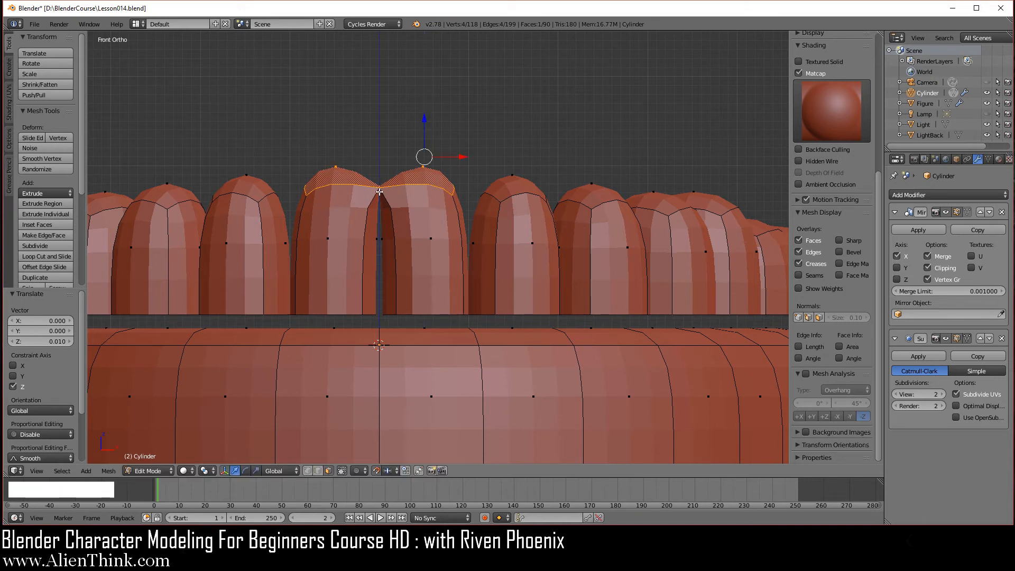
{"action": "scroll", "coordinate": [378, 191], "scroll_direction": "up", "scroll_amount": 3}
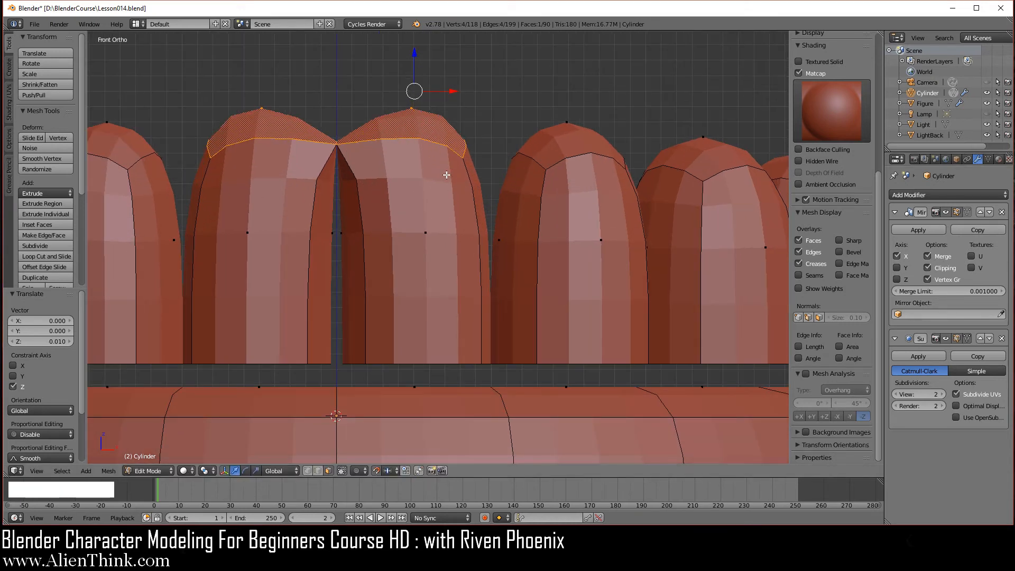
{"action": "key", "text": "ctrl+z"}
{"action": "left_click", "coordinate": [928, 268]}
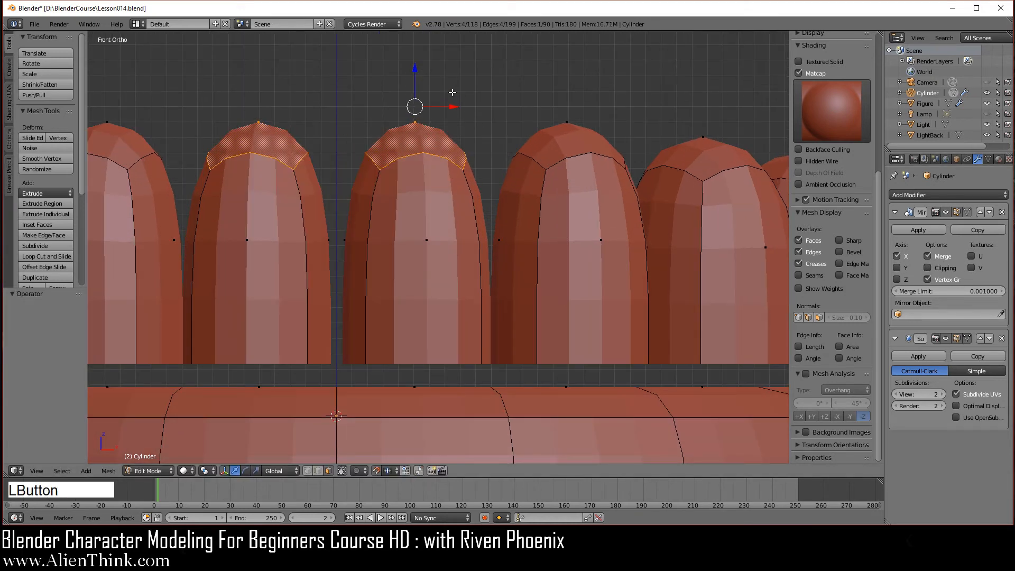
{"action": "left_click_drag", "start_coordinate": [415, 72], "coordinate": [415, 56]}
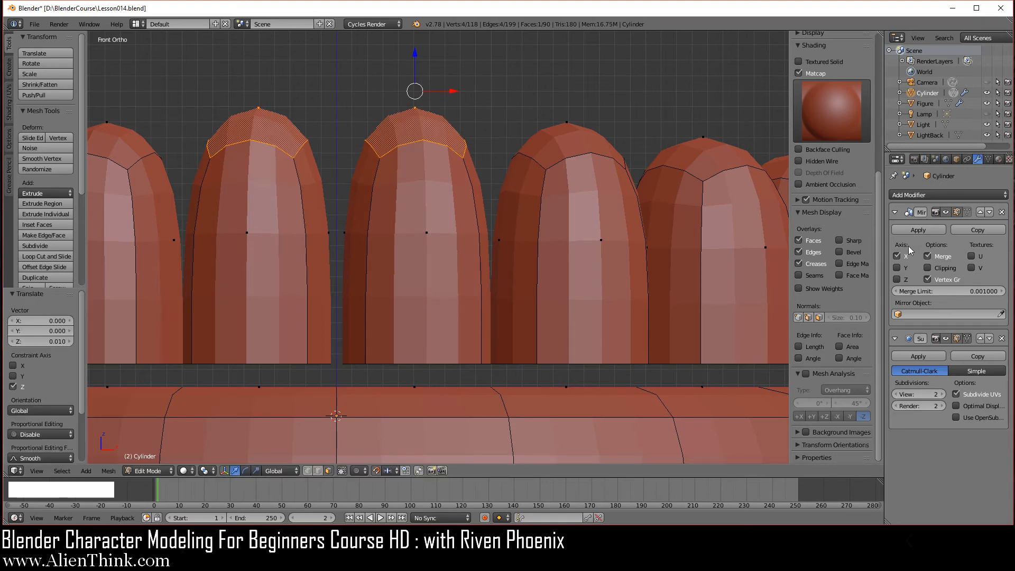
{"action": "left_click", "coordinate": [927, 268]}
Raise the fourth tooth's top cap slightly along Z.
{"action": "right_click", "coordinate": [566, 130]}
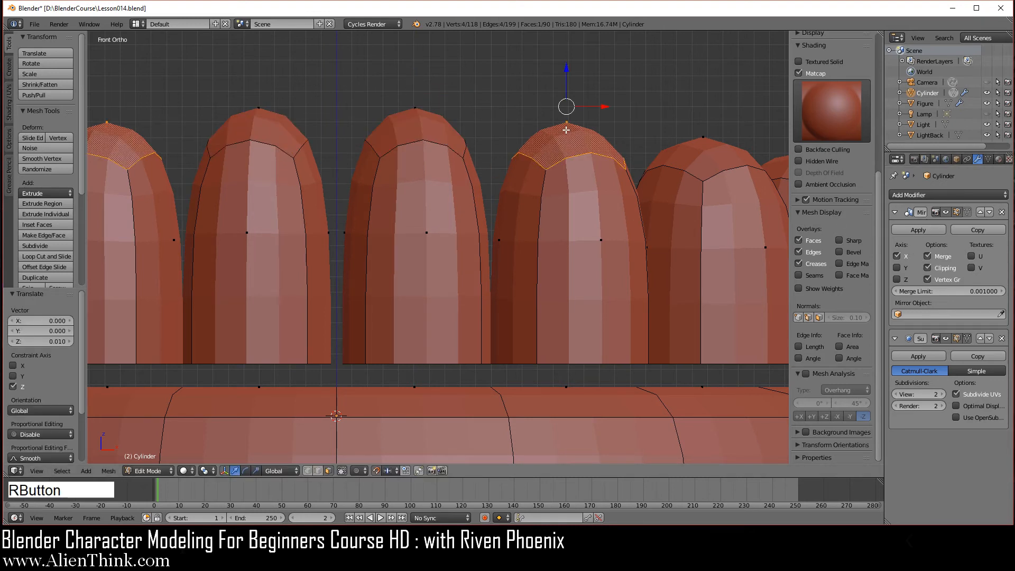
{"action": "left_click_drag", "start_coordinate": [563, 77], "coordinate": [566, 65]}
{"action": "scroll", "coordinate": [543, 194], "scroll_direction": "down", "scroll_amount": 6}
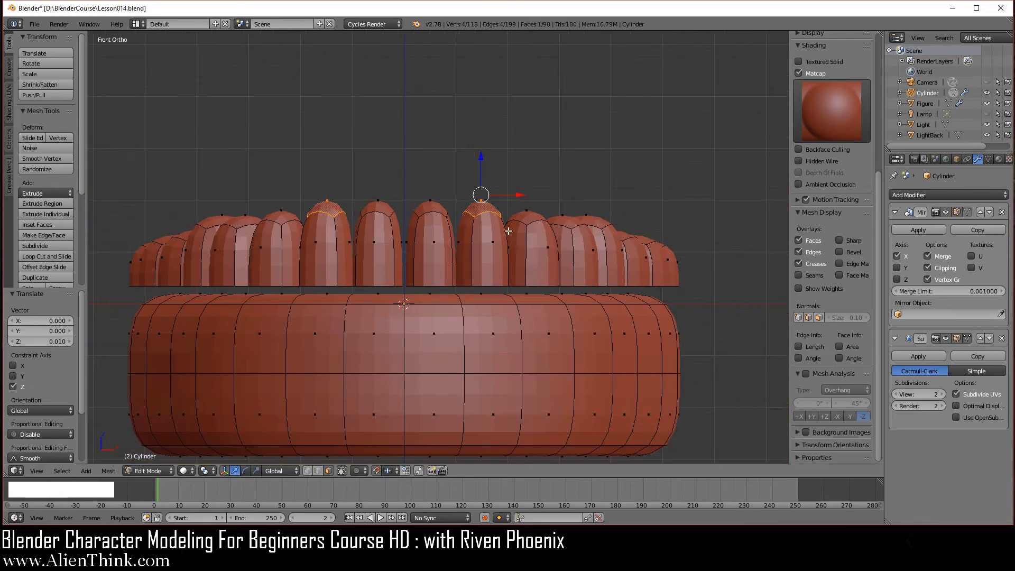
Add a centred horizontal edge loop around the first tooth.
{"action": "middle_click_drag", "start_coordinate": [543, 195], "coordinate": [440, 299]}
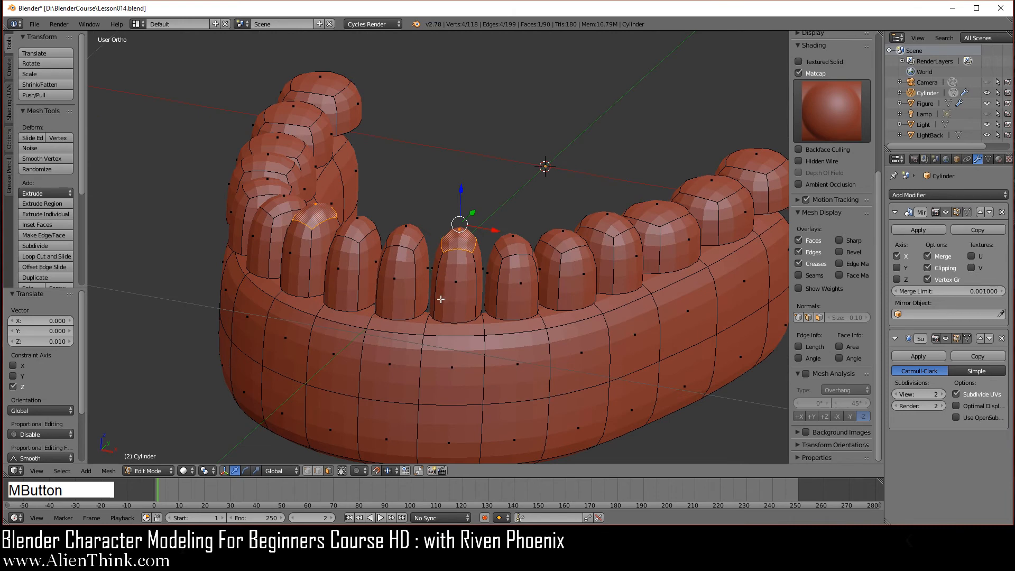
{"action": "key", "text": "ctrl+r"}
{"action": "left_click", "coordinate": [418, 285]}
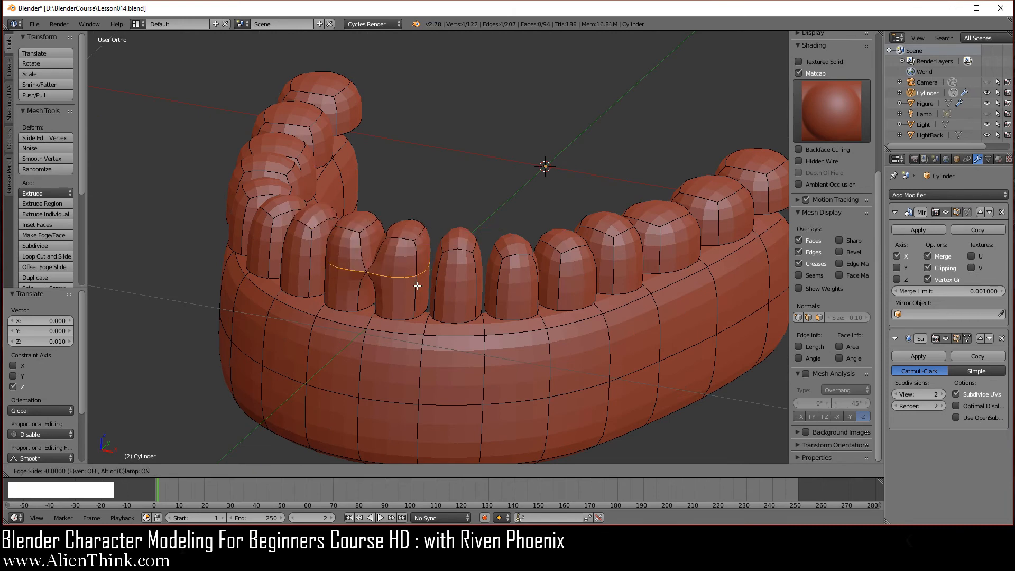
{"action": "right_click", "coordinate": [417, 287]}
{"action": "middle_click_drag", "start_coordinate": [433, 305], "coordinate": [528, 280]}
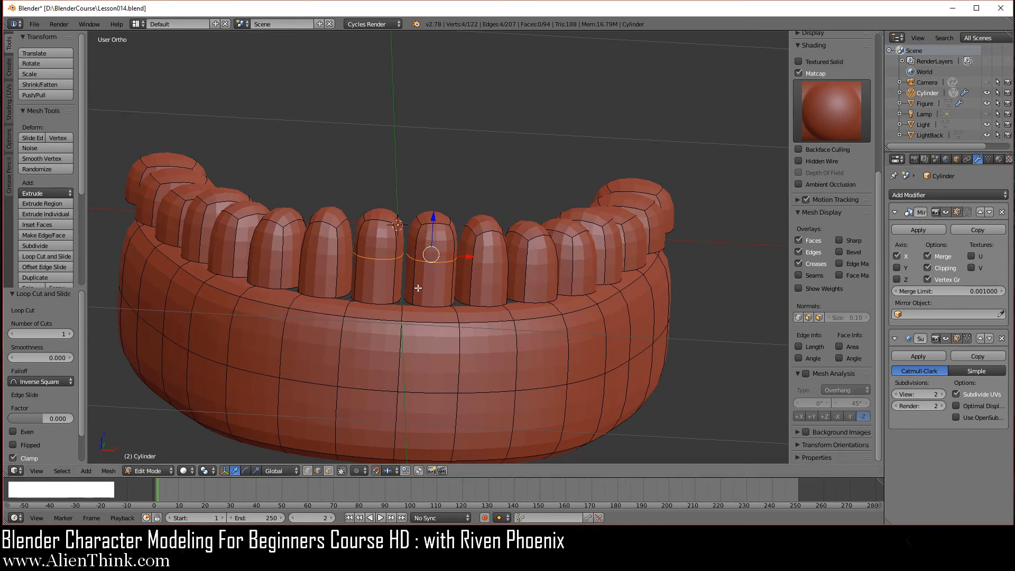
{"action": "scroll", "coordinate": [460, 315], "scroll_direction": "up", "scroll_amount": 3}
{"action": "middle_click_drag", "start_coordinate": [446, 311], "coordinate": [423, 301]}
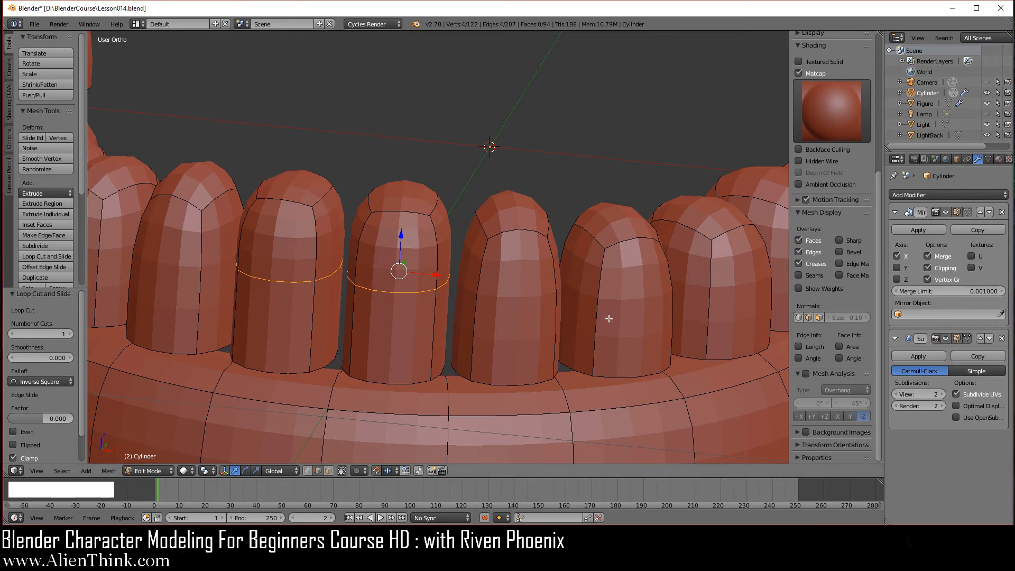
{"action": "middle_click_drag", "start_coordinate": [608, 319], "coordinate": [534, 306]}
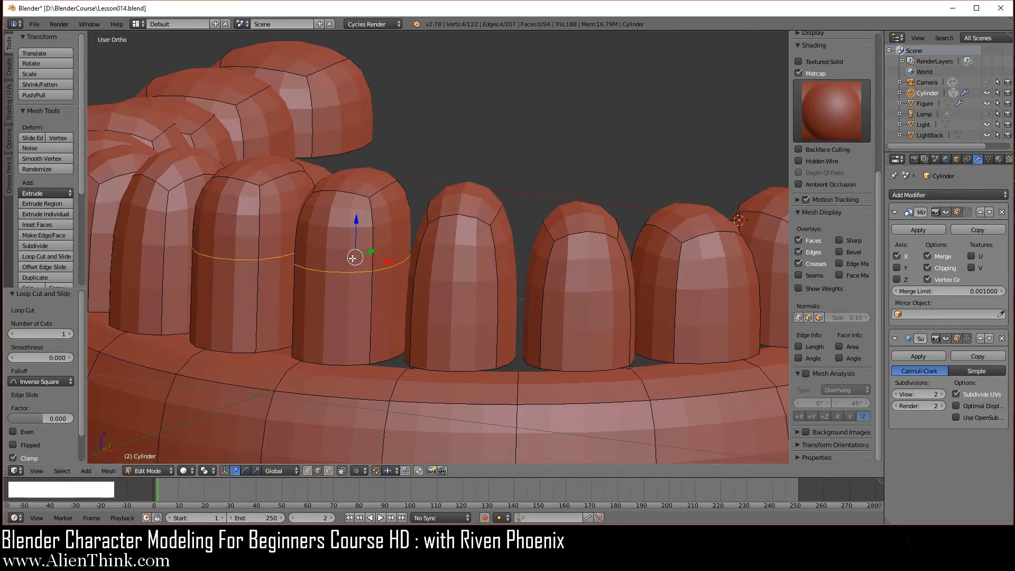
Add centred edge loops around the next three teeth.
{"action": "key", "text": "ctrl+r"}
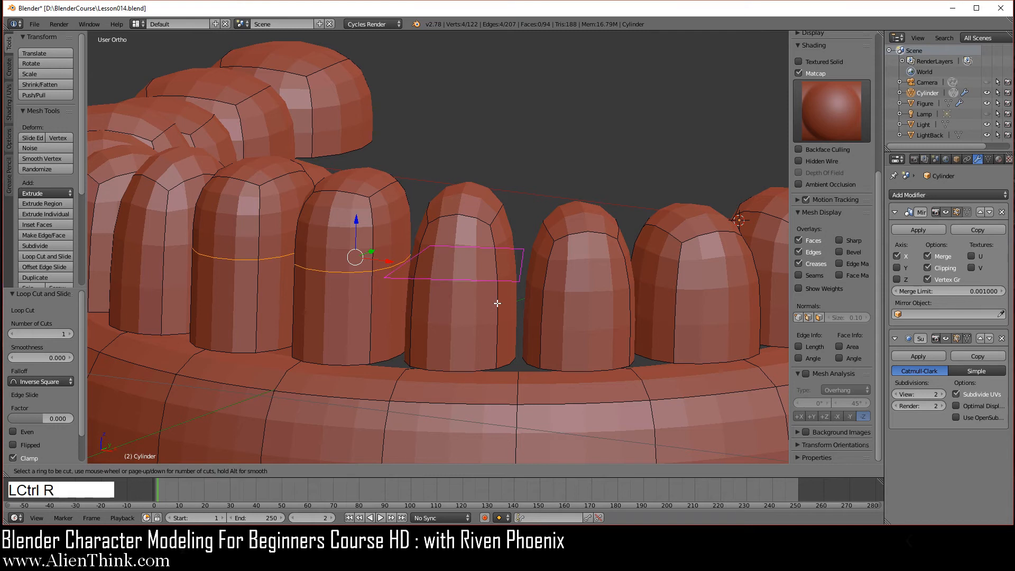
{"action": "right_click", "coordinate": [518, 318]}
{"action": "key", "text": "ctrl+r"}
{"action": "left_click", "coordinate": [627, 294]}
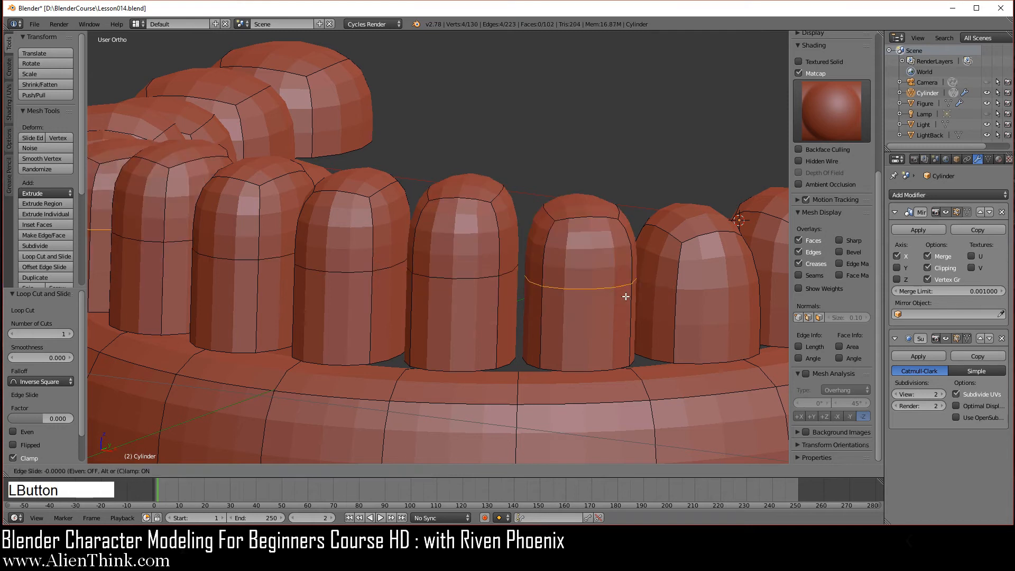
{"action": "right_click", "coordinate": [628, 294]}
{"action": "key", "text": "ctrl+r"}
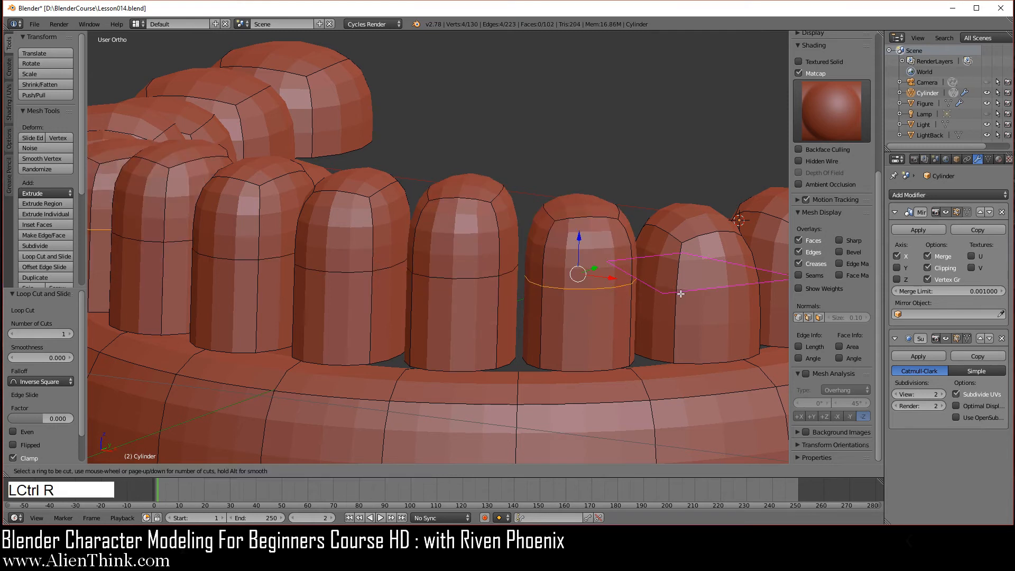
{"action": "left_click", "coordinate": [680, 292]}
{"action": "right_click", "coordinate": [680, 292]}
Add centred edge loops around the remaining four back teeth.
{"action": "middle_click_drag", "start_coordinate": [728, 299], "coordinate": [569, 340]}
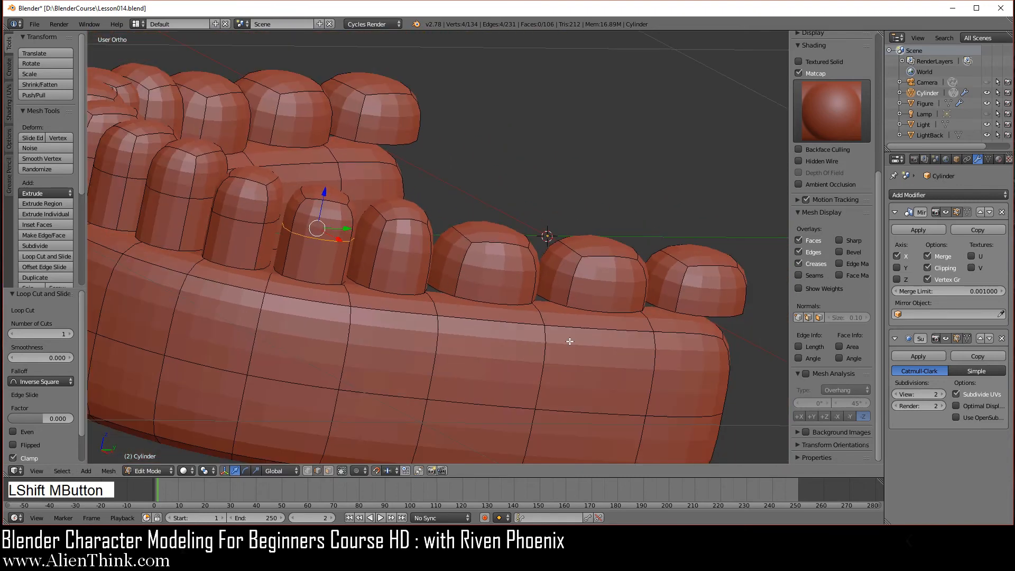
{"action": "key", "text": "ctrl+r"}
{"action": "left_click", "coordinate": [379, 259]}
{"action": "right_click", "coordinate": [474, 274]}
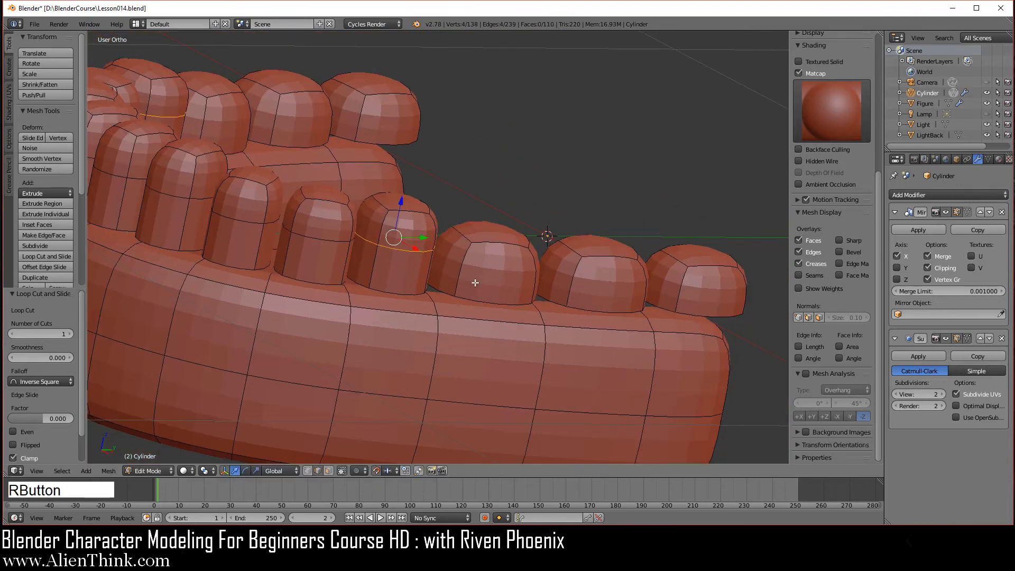
{"action": "key", "text": "ctrl+r"}
{"action": "left_click", "coordinate": [516, 273]}
{"action": "right_click", "coordinate": [517, 274]}
{"action": "key", "text": "ctrl+r"}
{"action": "left_click", "coordinate": [575, 278]}
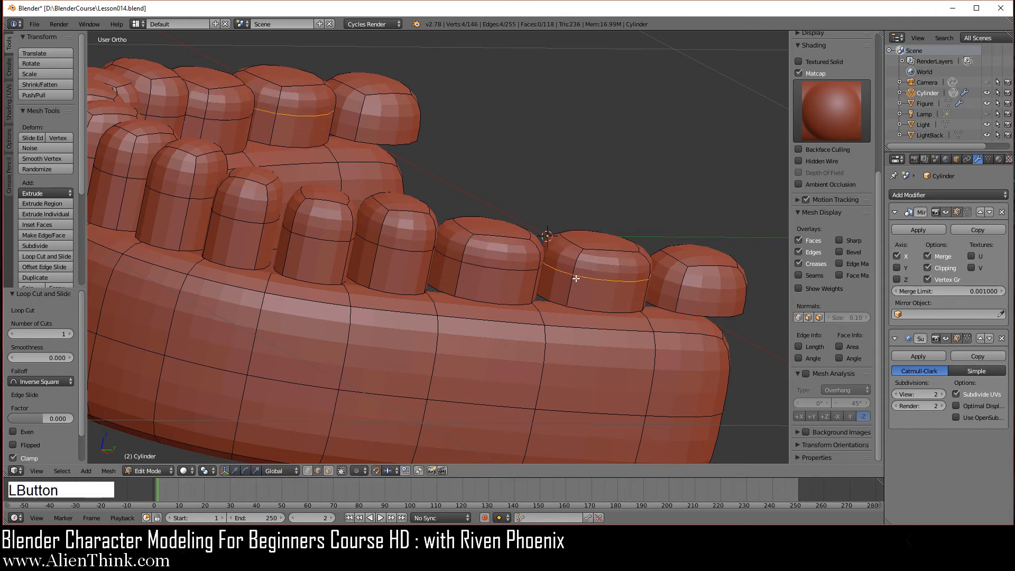
{"action": "right_click", "coordinate": [731, 297]}
{"action": "key", "text": "ctrl+r"}
{"action": "left_click", "coordinate": [686, 287]}
{"action": "right_click", "coordinate": [686, 287]}
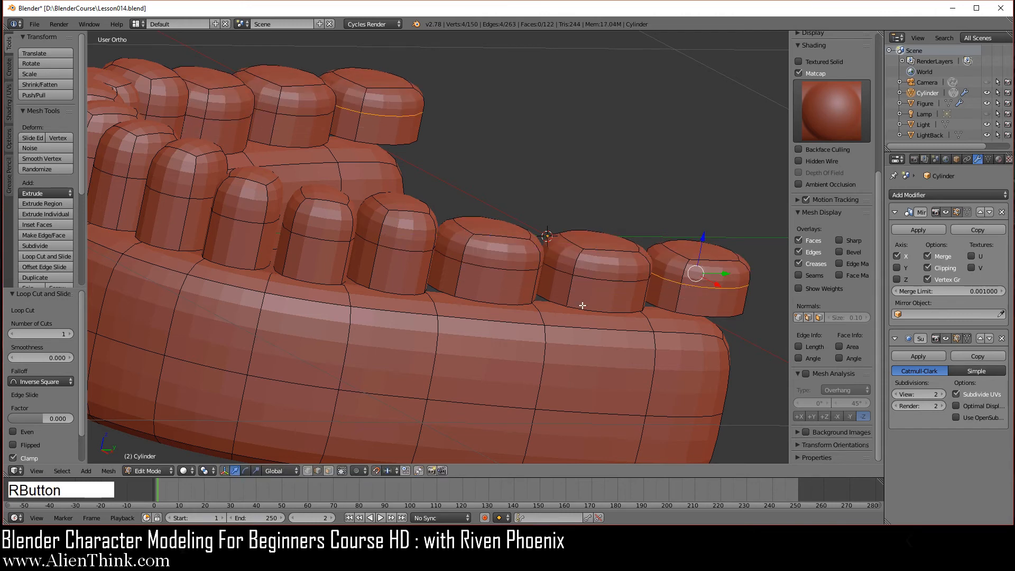
Return to Object Mode and view the smoothed 4,050-vertex jaw from the right side.
{"action": "scroll", "coordinate": [566, 326], "scroll_direction": "down", "scroll_amount": 2}
{"action": "key", "text": "Tab"}
{"action": "middle_click_drag", "start_coordinate": [559, 287], "coordinate": [500, 284]}
{"action": "key", "text": "KP_3"}
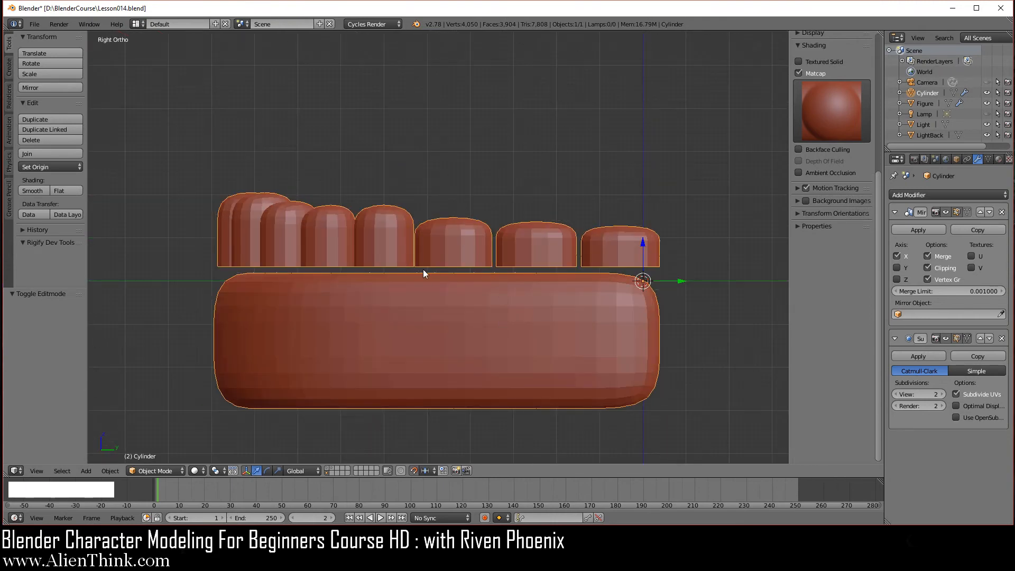
In face select mode, lower the top face of one more tooth by 0.01 along Z.
{"action": "scroll", "coordinate": [421, 269], "scroll_direction": "up", "scroll_amount": 4}
{"action": "middle_click_drag", "start_coordinate": [422, 270], "coordinate": [496, 244], "text": "shift"}
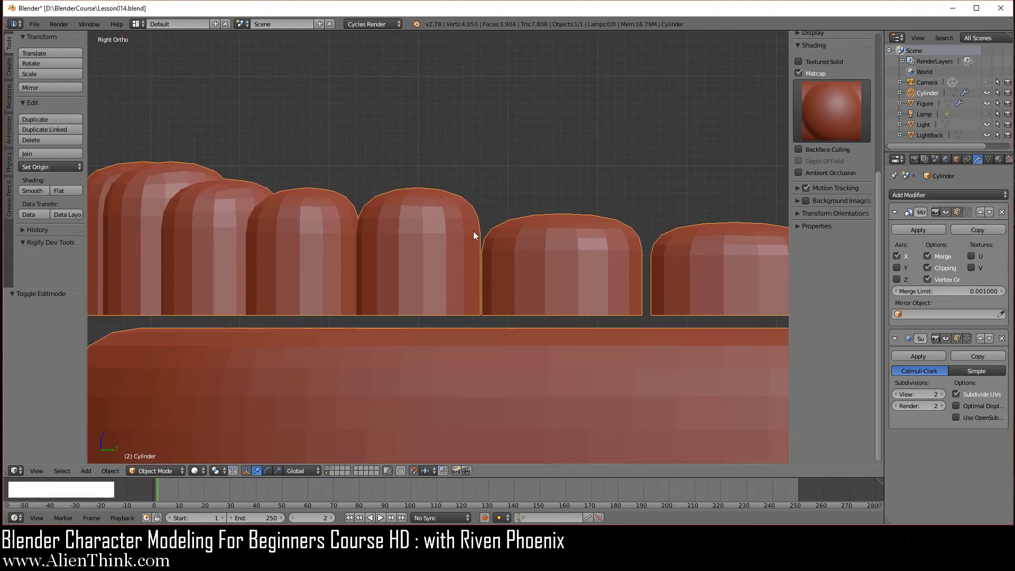
{"action": "key", "text": "Tab"}
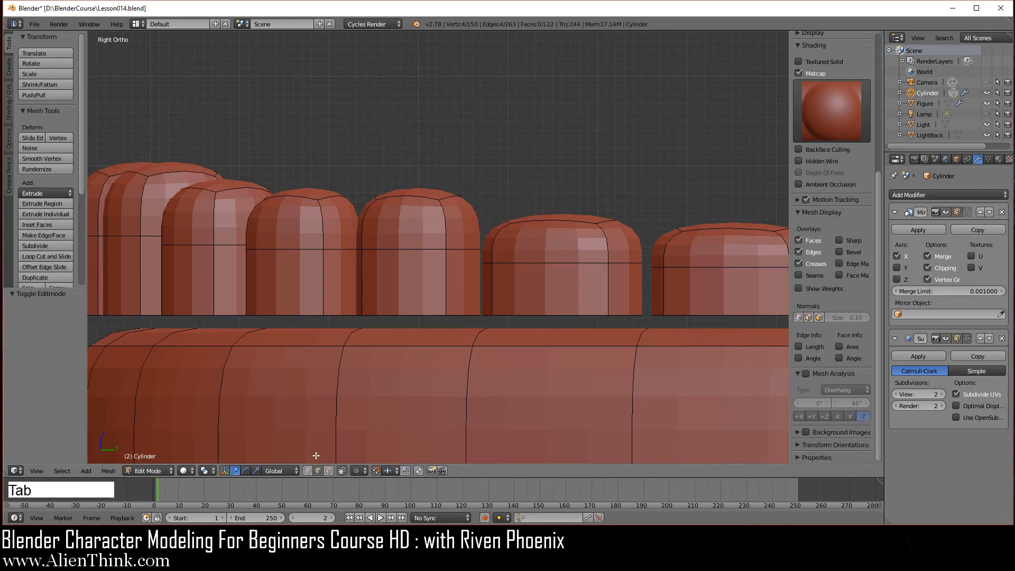
{"action": "left_click", "coordinate": [328, 471]}
{"action": "right_click", "coordinate": [427, 193]}
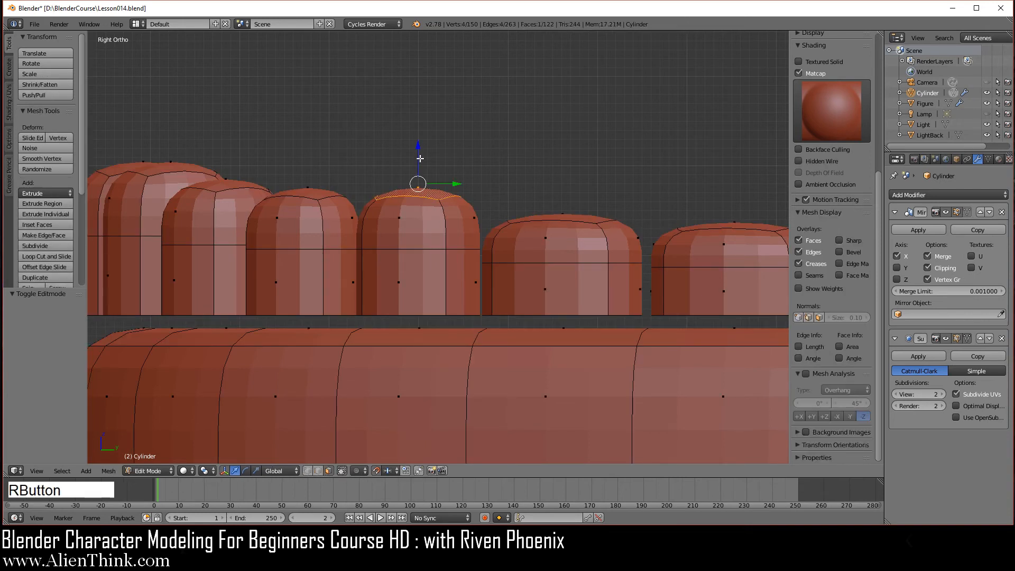
{"action": "left_click_drag", "start_coordinate": [419, 158], "coordinate": [419, 160]}
Return to Object Mode and frame the whole smoothed jaw in the view.
{"action": "scroll", "coordinate": [524, 332], "scroll_direction": "down", "scroll_amount": 1}
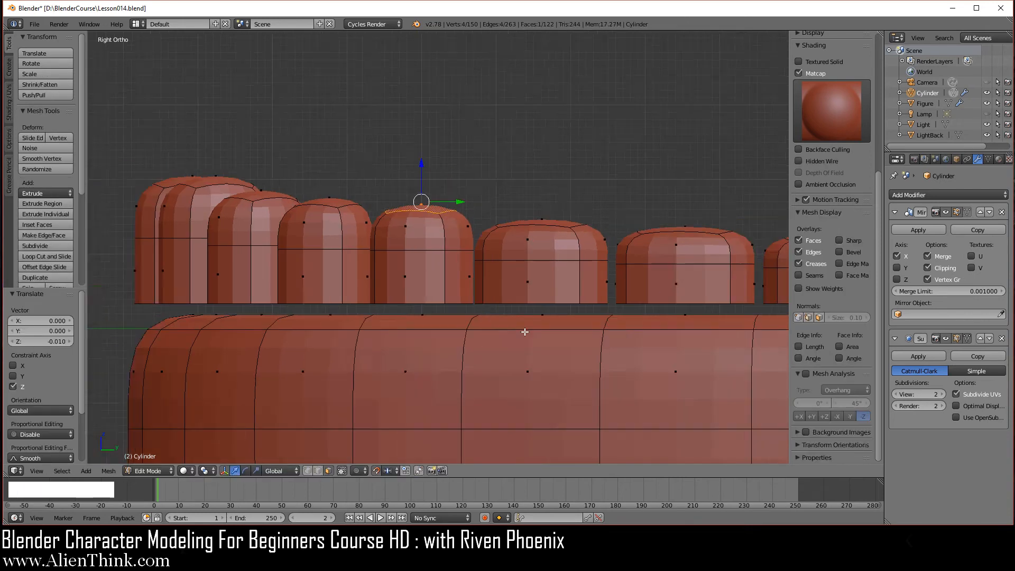
{"action": "scroll", "coordinate": [524, 331], "scroll_direction": "down", "scroll_amount": 4}
{"action": "middle_click_drag", "start_coordinate": [537, 327], "coordinate": [485, 319], "text": "shift"}
{"action": "scroll", "coordinate": [486, 318], "scroll_direction": "up", "scroll_amount": 2}
{"action": "key", "text": "Tab"}
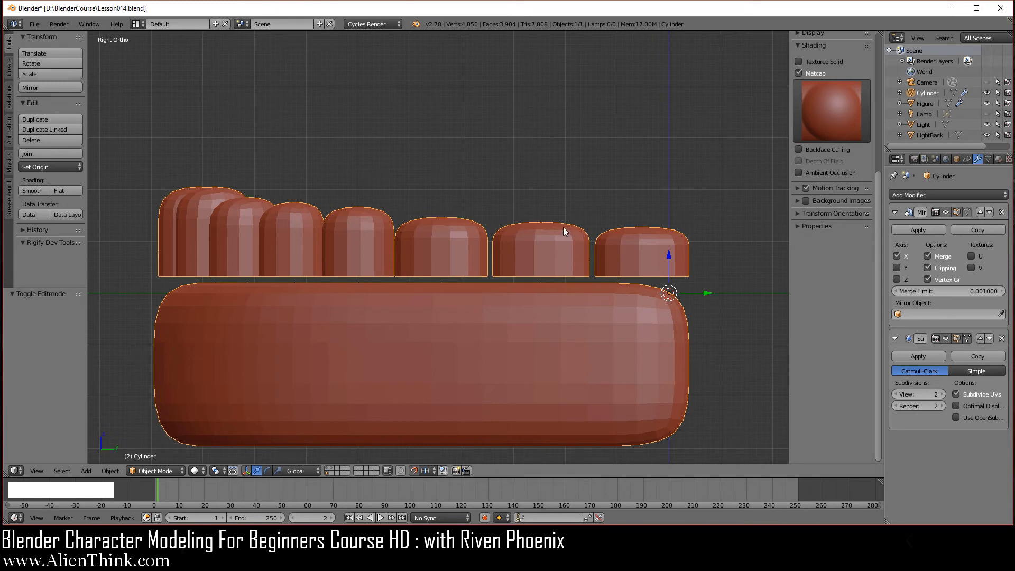
{"action": "scroll", "coordinate": [529, 316], "scroll_direction": "down", "scroll_amount": 1}
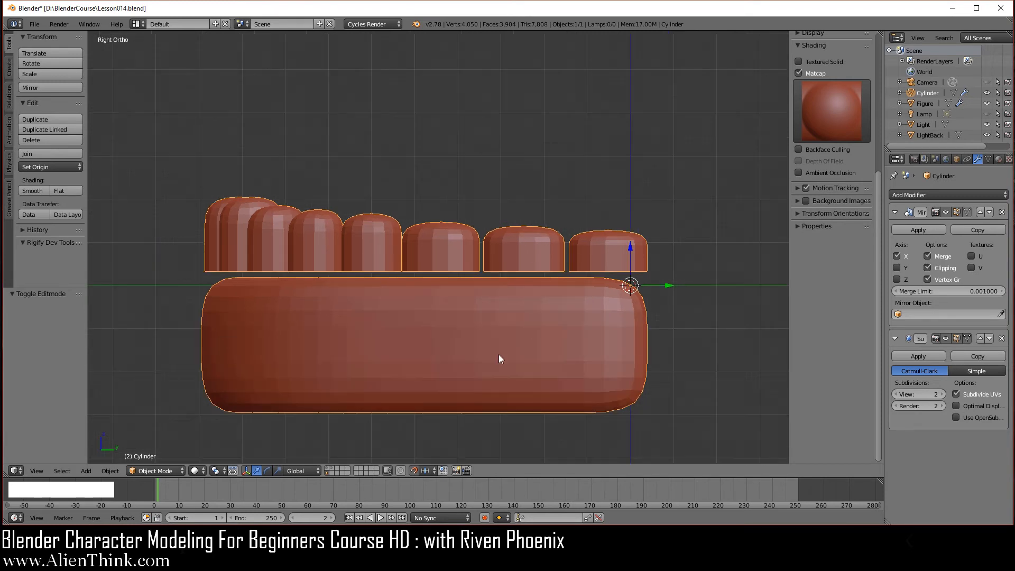
{"action": "middle_click_drag", "start_coordinate": [498, 358], "coordinate": [472, 306], "text": "shift"}
{"action": "scroll", "coordinate": [488, 287], "scroll_direction": "down", "scroll_amount": 1}
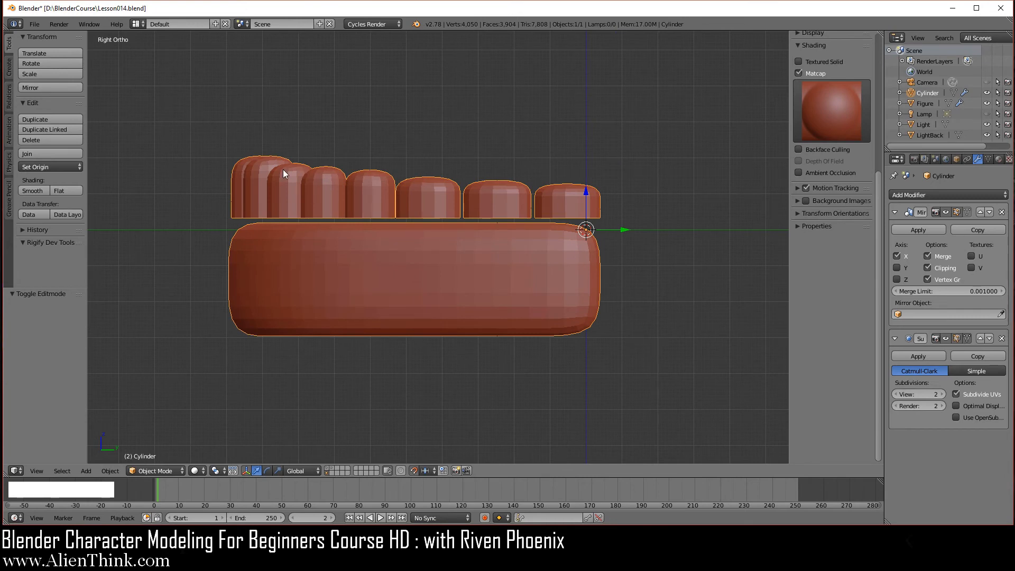
Save the jaw model as Lesson015.blend in D:\BlenderCourse using Save As.
{"action": "left_click", "coordinate": [34, 24]}
{"action": "left_click", "coordinate": [59, 115]}
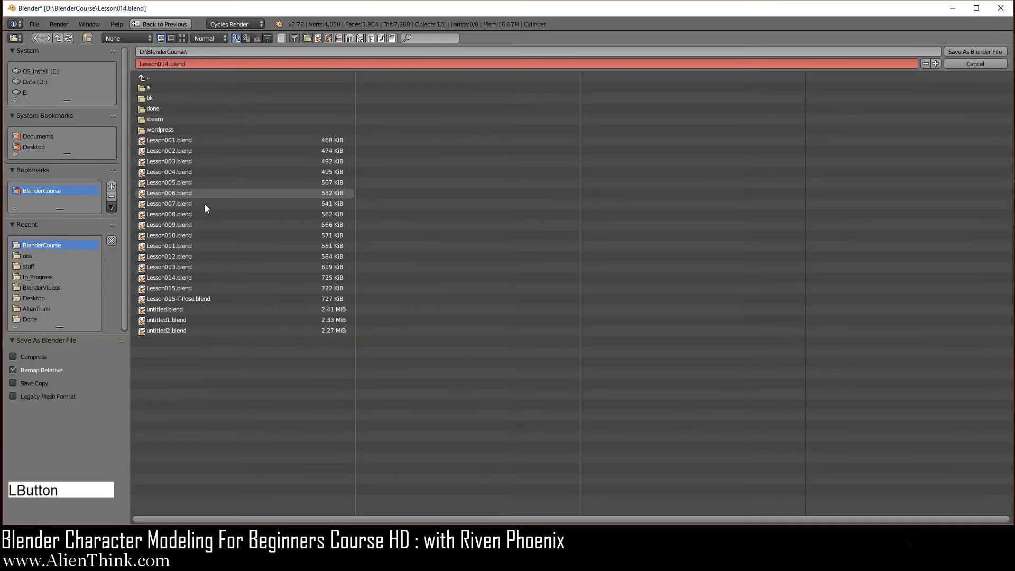
{"action": "left_click", "coordinate": [180, 288]}
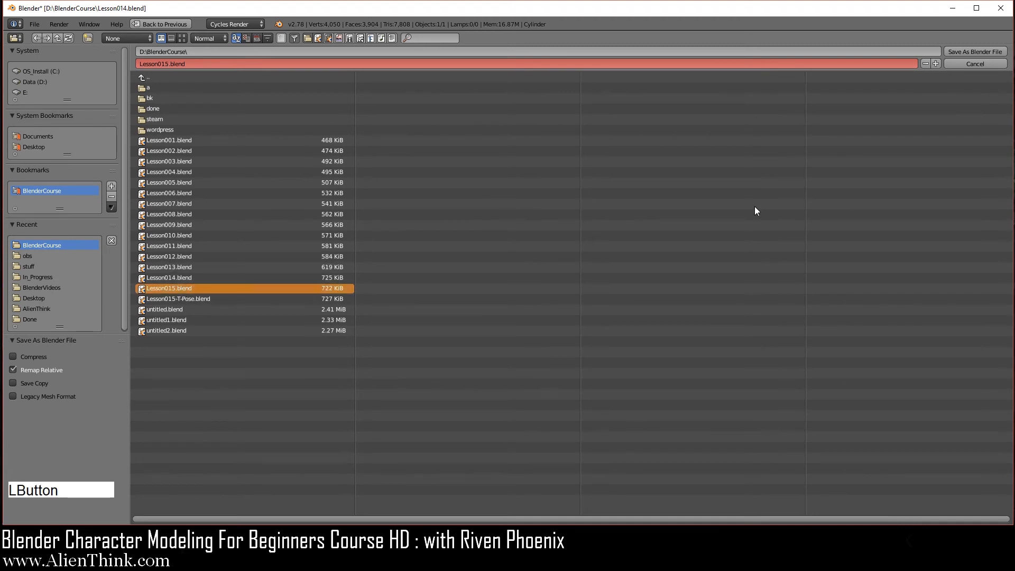
{"action": "left_click", "coordinate": [954, 51]}
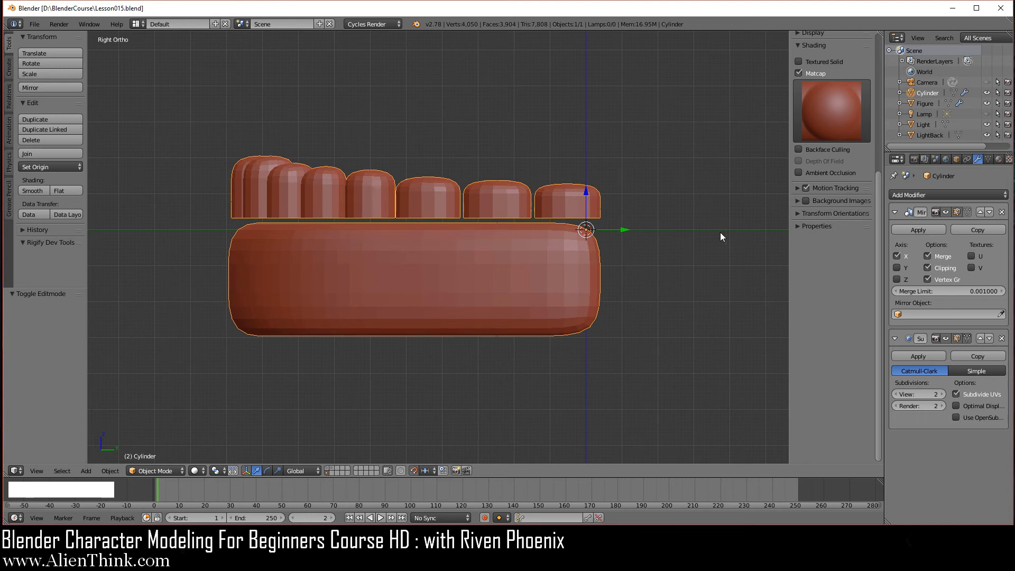
Rotate the jaw model -10 degrees, then view it in Right Ortho.
{"action": "key", "text": "r"}
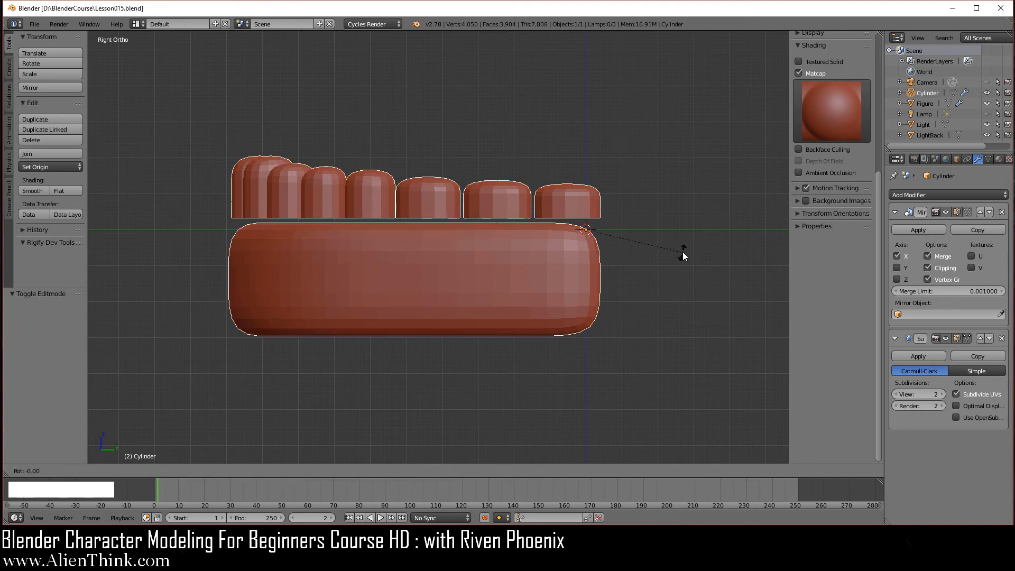
{"action": "left_click", "coordinate": [683, 239]}
{"action": "scroll", "coordinate": [487, 303], "scroll_direction": "down", "scroll_amount": 3}
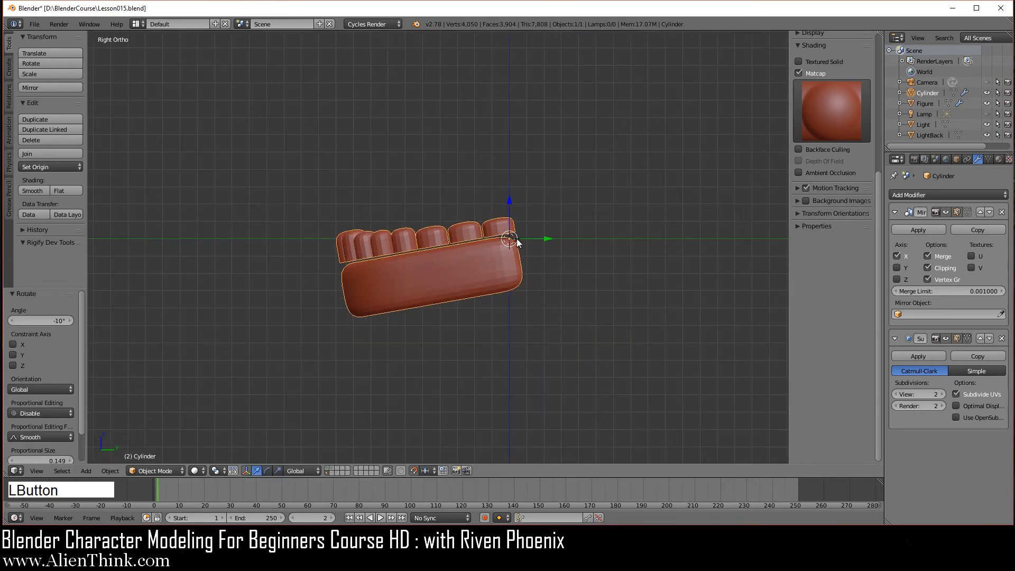
{"action": "scroll", "coordinate": [429, 270], "scroll_direction": "up", "scroll_amount": 3}
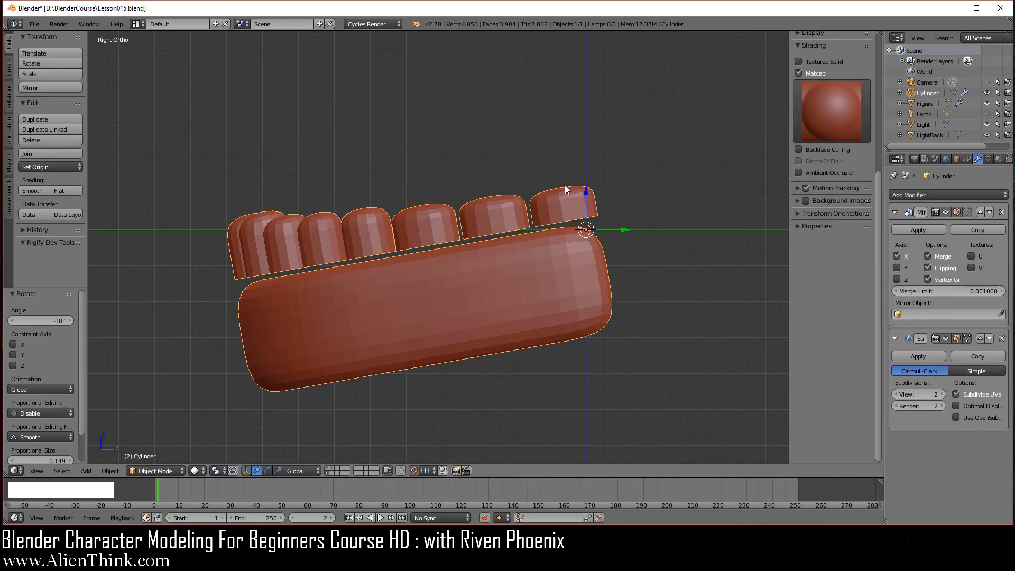
{"action": "scroll", "coordinate": [545, 307], "scroll_direction": "down", "scroll_amount": 4}
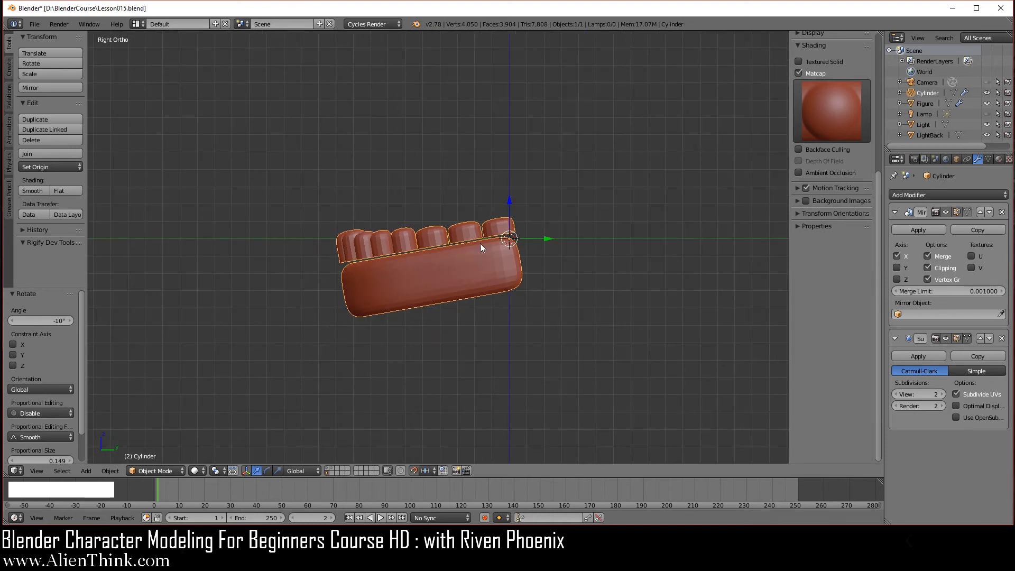
{"action": "middle_click_drag", "start_coordinate": [428, 342], "coordinate": [470, 310]}
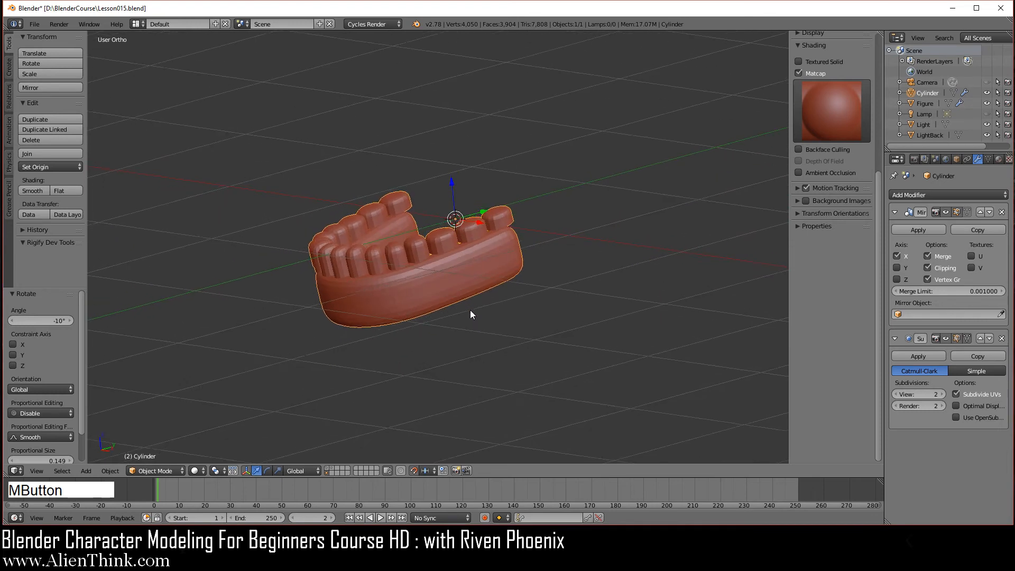
{"action": "scroll", "coordinate": [336, 302], "scroll_direction": "up", "scroll_amount": 2}
{"action": "scroll", "coordinate": [294, 364], "scroll_direction": "up", "scroll_amount": 1}
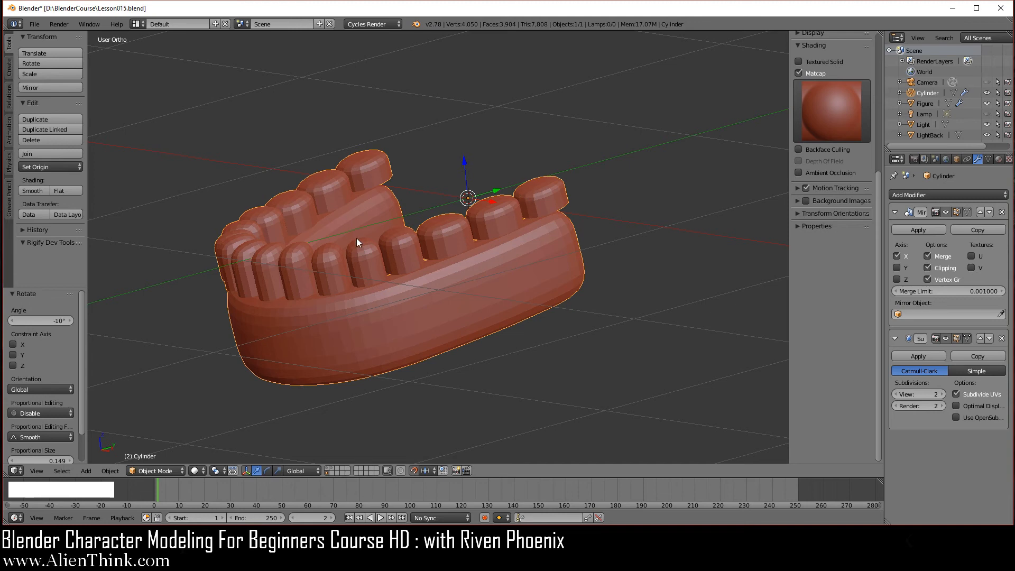
{"action": "scroll", "coordinate": [478, 326], "scroll_direction": "down", "scroll_amount": 2}
{"action": "key", "text": "KP_3"}
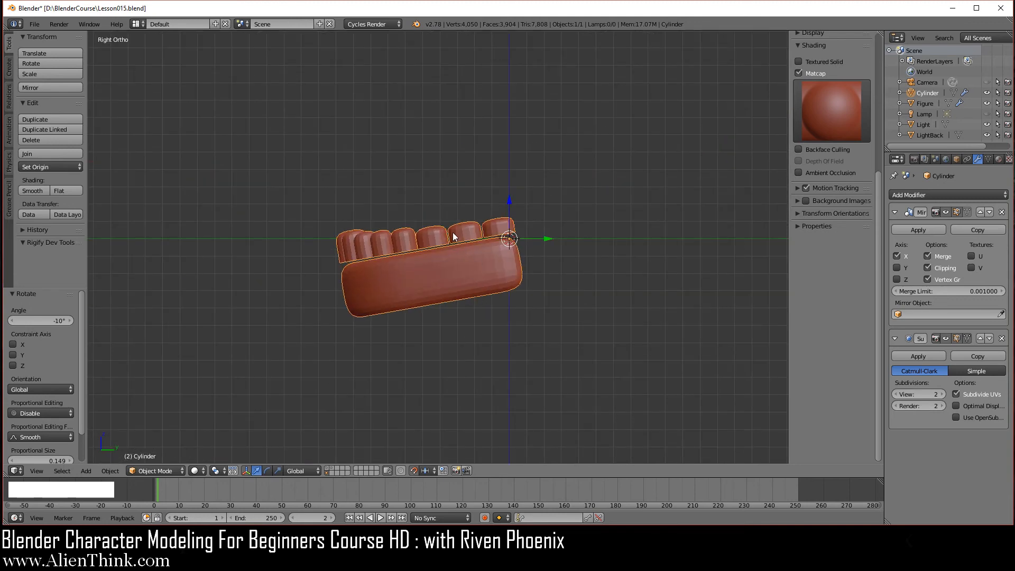
Collapse the View and Shading panels, enable Grease Pencil Continuous Drawing, and start Draw.
{"action": "scroll", "coordinate": [827, 125], "scroll_direction": "up", "scroll_amount": 8}
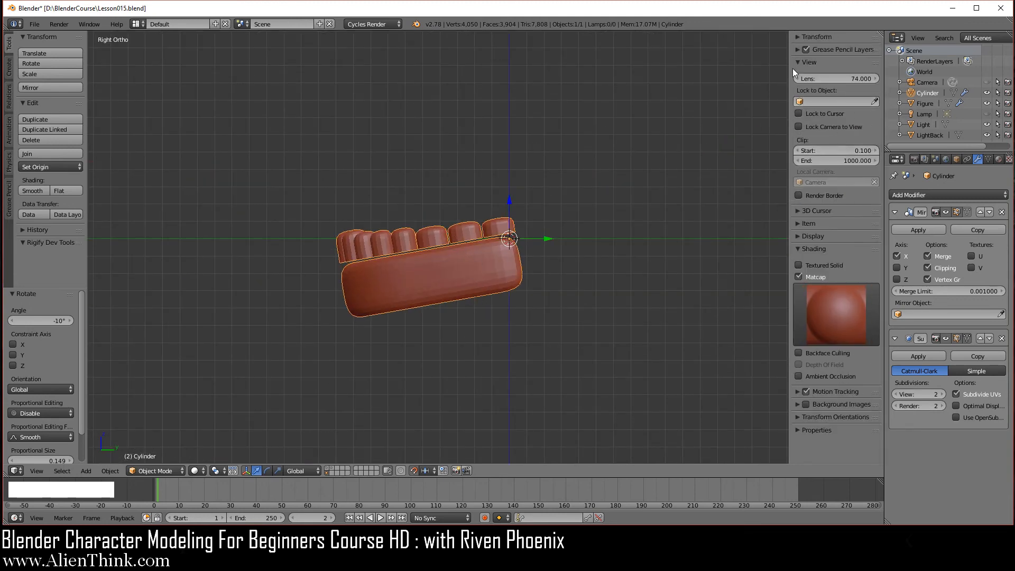
{"action": "left_click", "coordinate": [798, 63]}
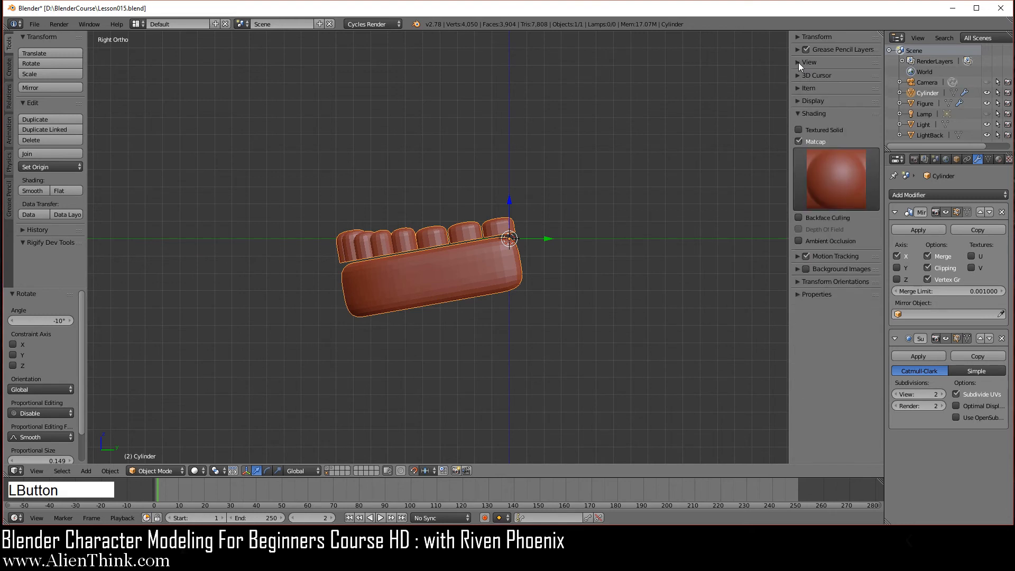
{"action": "left_click", "coordinate": [798, 114]}
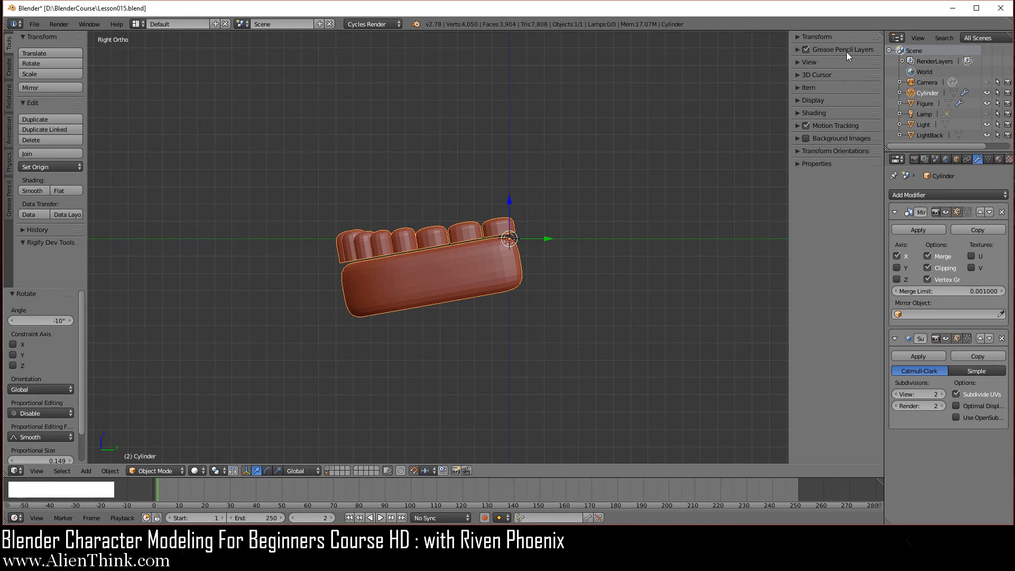
{"action": "left_click", "coordinate": [10, 204]}
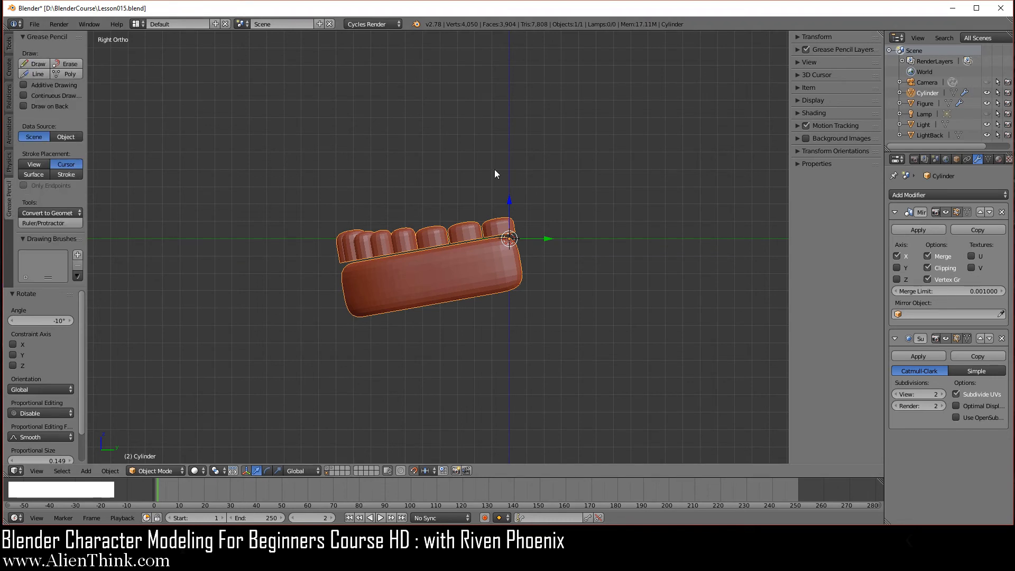
{"action": "left_click", "coordinate": [797, 51]}
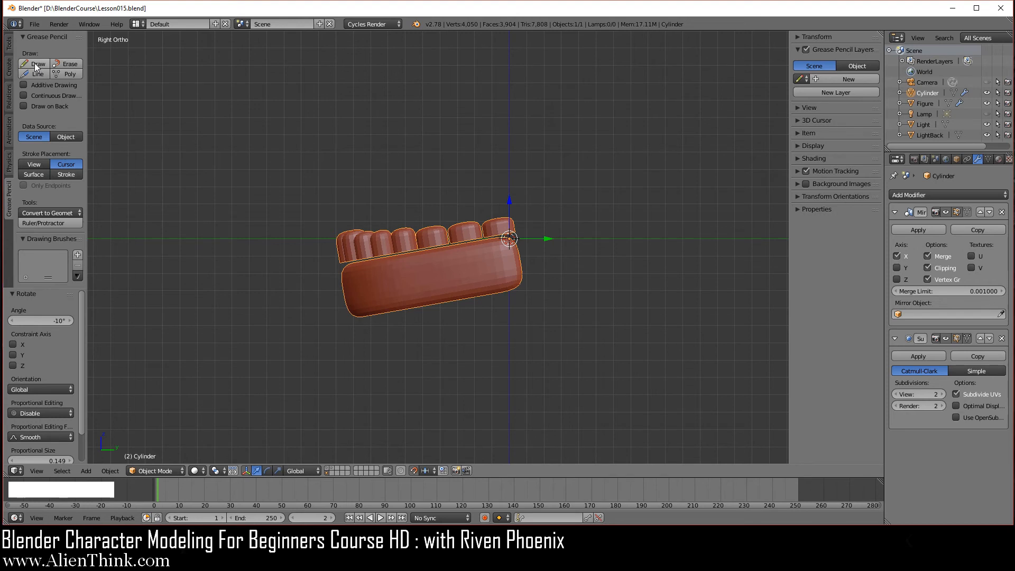
{"action": "left_click", "coordinate": [24, 95]}
{"action": "left_click", "coordinate": [37, 64]}
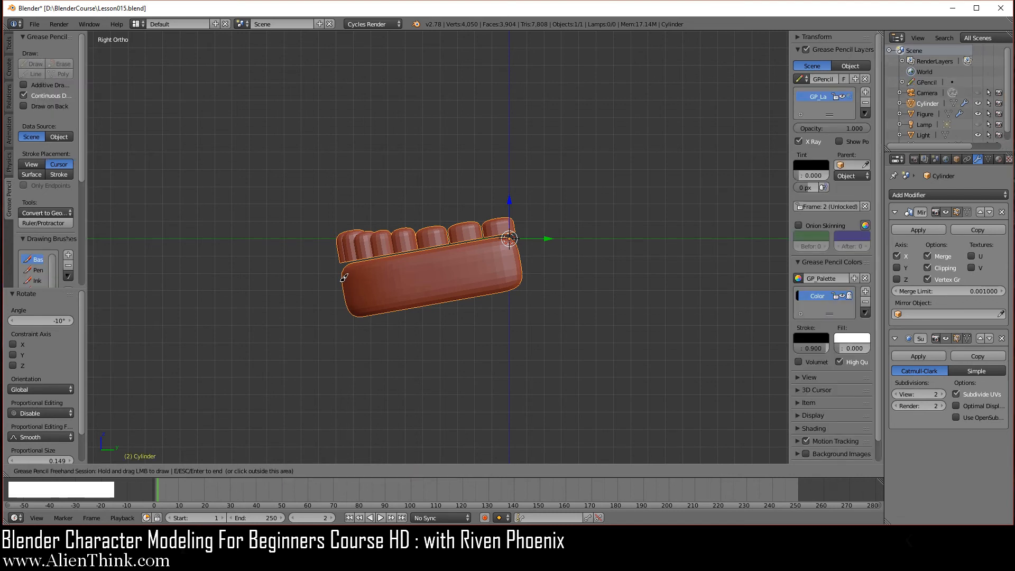
Draw a freehand grease-pencil jaw outline around the gum model, then end the session.
{"action": "mouse_move", "coordinate": [344, 280]}
{"action": "left_mouse_down"}
{"action": "mouse_move", "coordinate": [330, 338]}
{"action": "mouse_move", "coordinate": [369, 358]}
{"action": "mouse_move", "coordinate": [619, 304]}
{"action": "mouse_move", "coordinate": [640, 148]}
{"action": "mouse_move", "coordinate": [629, 119]}
{"action": "mouse_move", "coordinate": [621, 138]}
{"action": "mouse_move", "coordinate": [592, 140]}
{"action": "mouse_move", "coordinate": [560, 117]}
{"action": "mouse_move", "coordinate": [529, 214]}
{"action": "mouse_move", "coordinate": [489, 252]}
{"action": "left_mouse_up"}
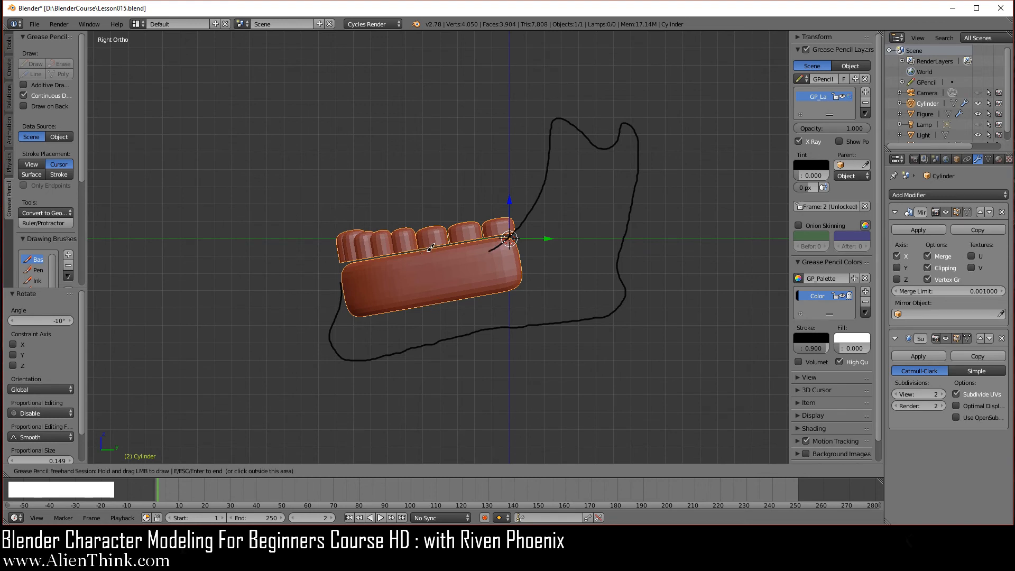
{"action": "right_click", "coordinate": [294, 173]}
{"action": "key", "text": "Escape"}
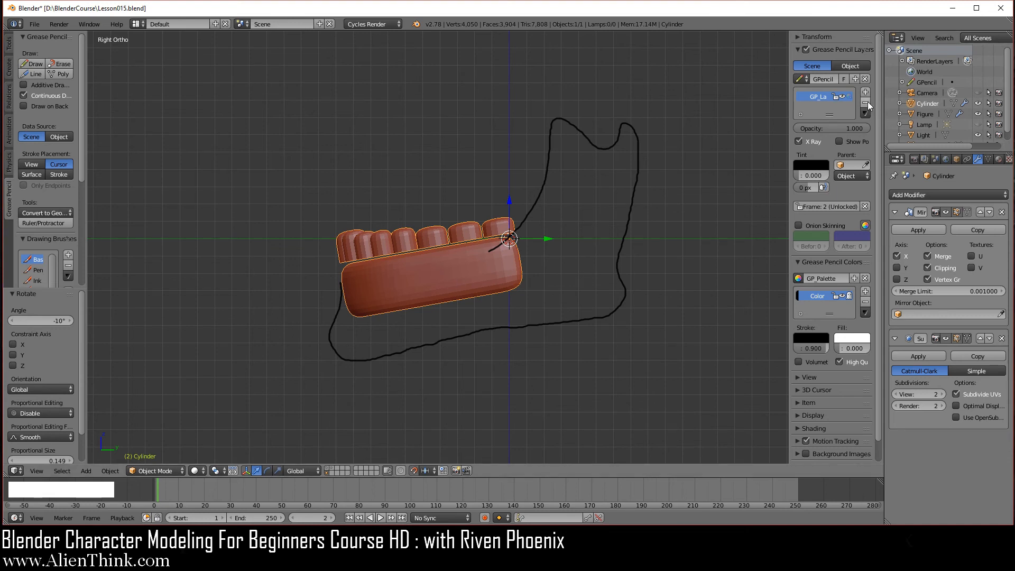
Delete the grease pencil layer and unlink its GPencil data from the scene.
{"action": "left_click", "coordinate": [843, 97]}
{"action": "left_click", "coordinate": [842, 97]}
{"action": "left_click", "coordinate": [866, 102]}
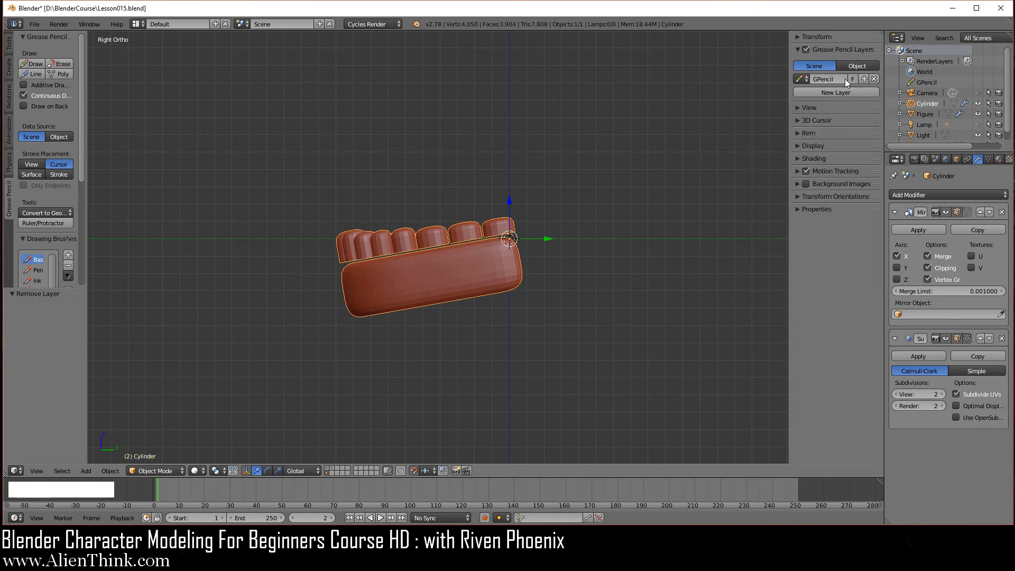
{"action": "left_click", "coordinate": [800, 79]}
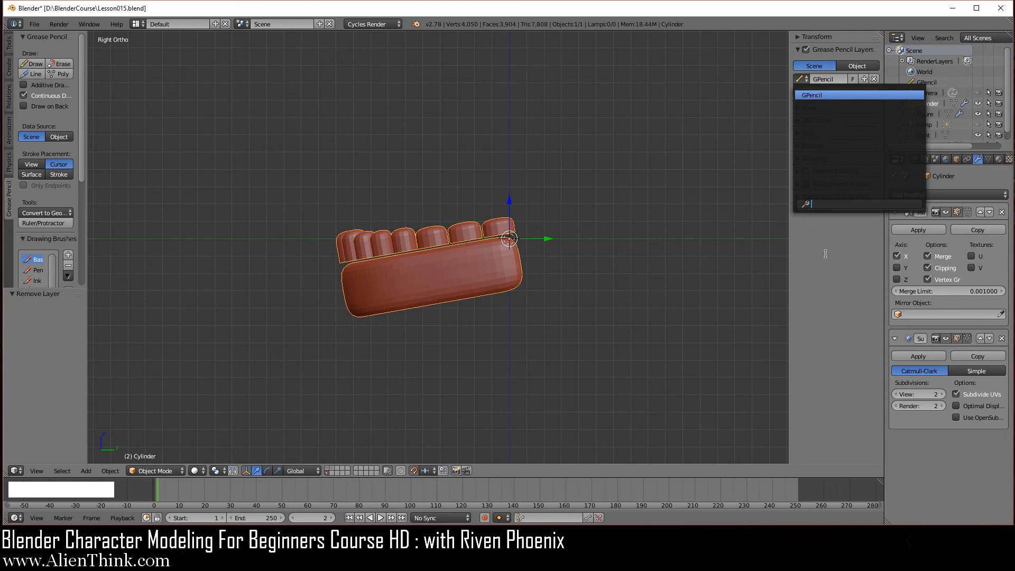
{"action": "left_click", "coordinate": [814, 96]}
{"action": "left_click", "coordinate": [874, 78]}
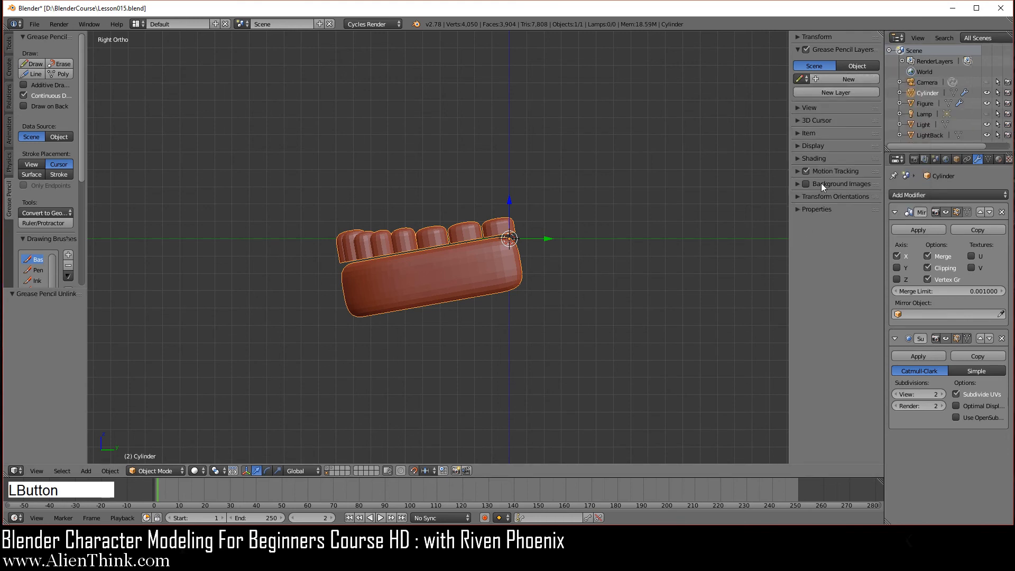
{"action": "left_click", "coordinate": [802, 79]}
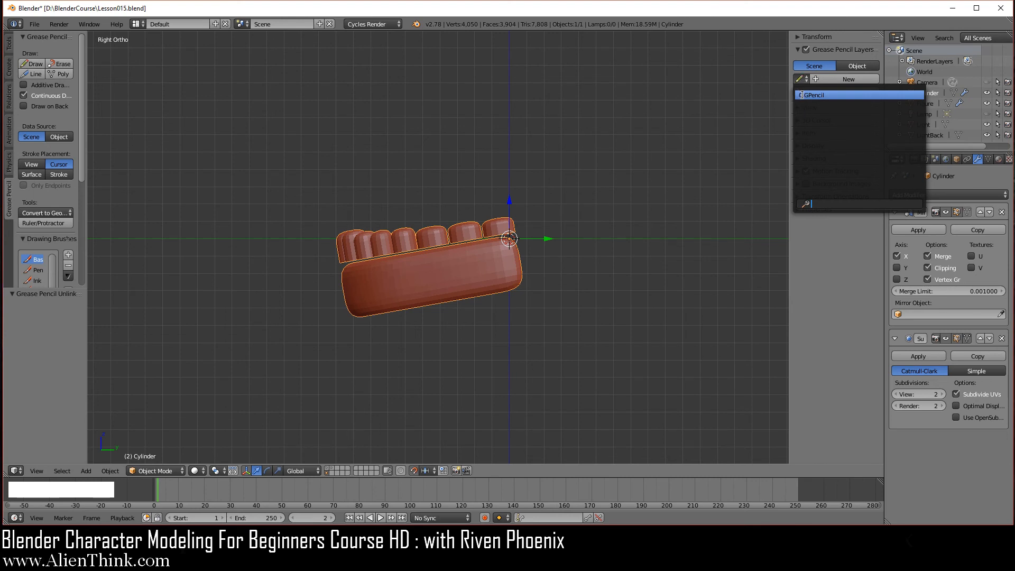
{"action": "left_click", "coordinate": [801, 95]}
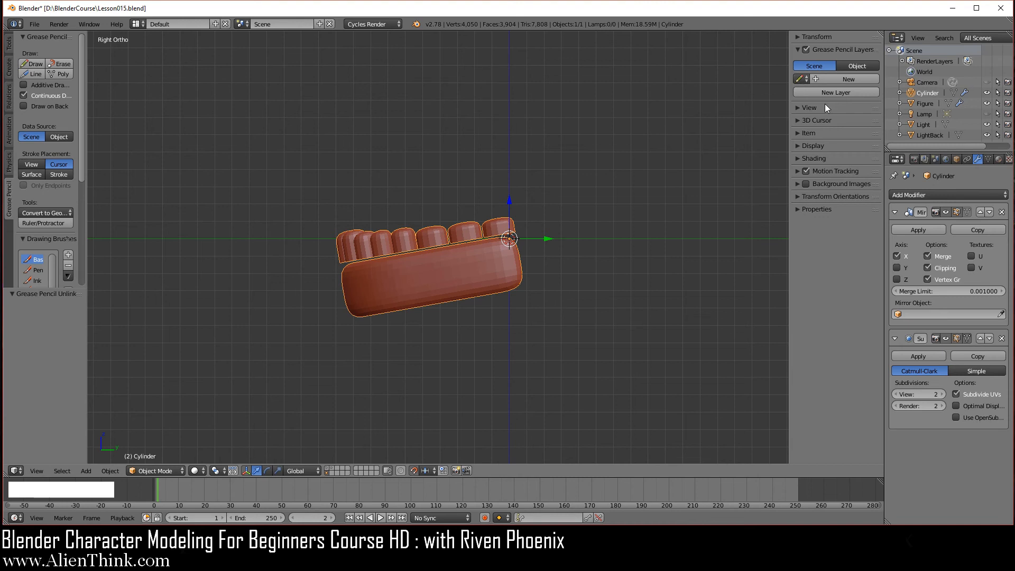
Rotate the jaw 10 degrees back so it sits level again.
{"action": "scroll", "coordinate": [449, 362], "scroll_direction": "up", "scroll_amount": 3}
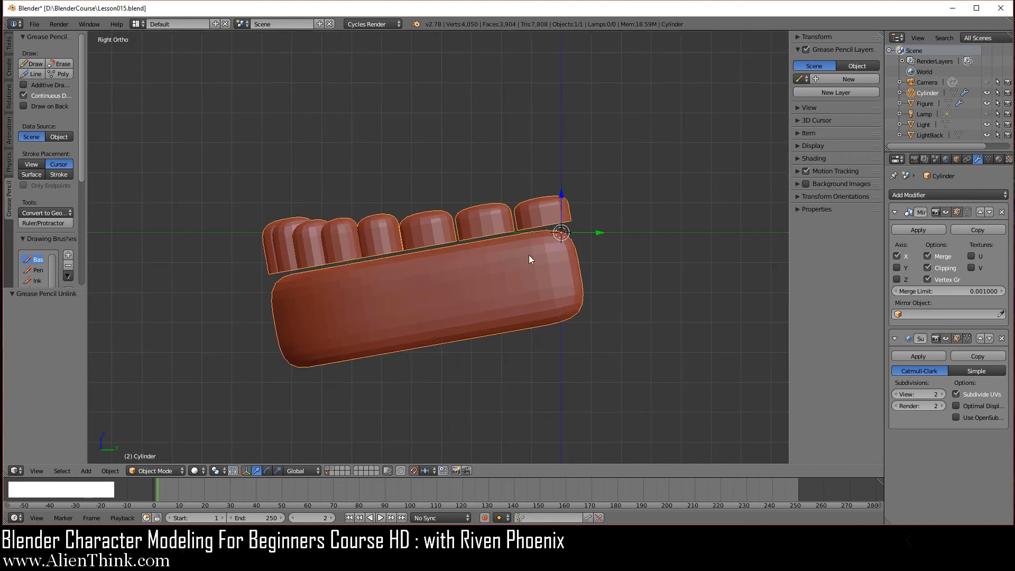
{"action": "key", "text": "r"}
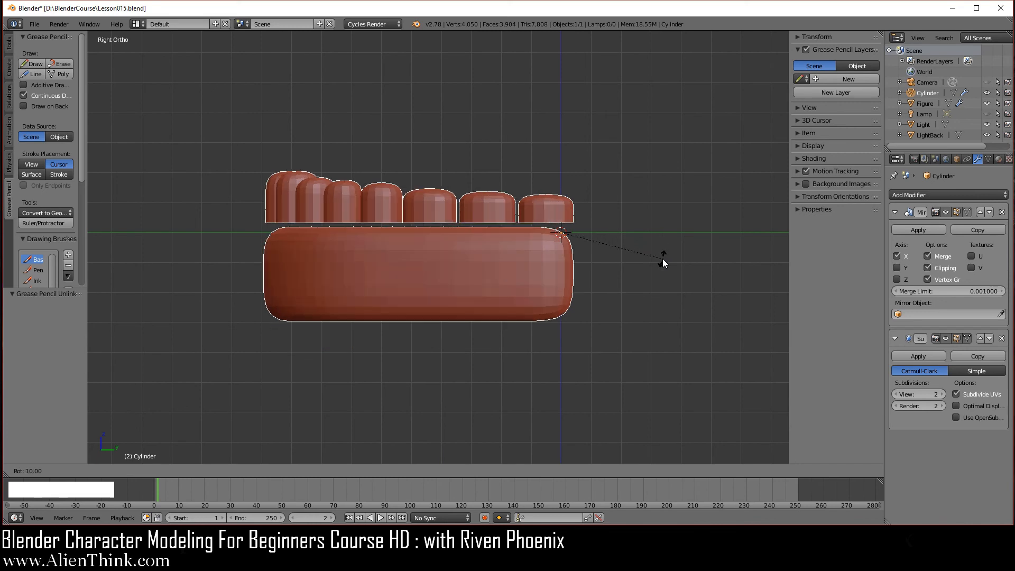
{"action": "left_click", "coordinate": [661, 259]}
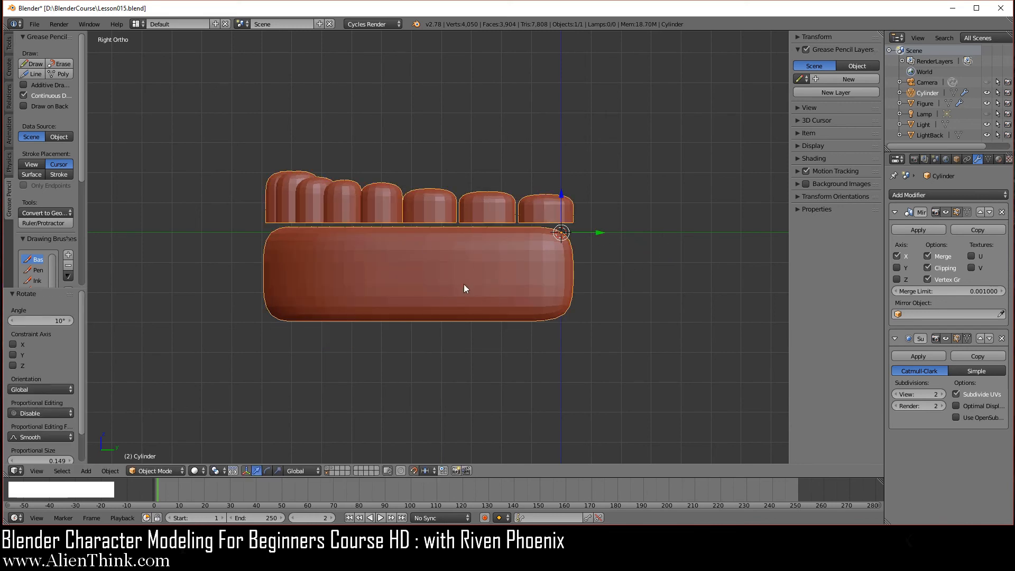
{"action": "middle_click_drag", "start_coordinate": [501, 243], "coordinate": [426, 332]}
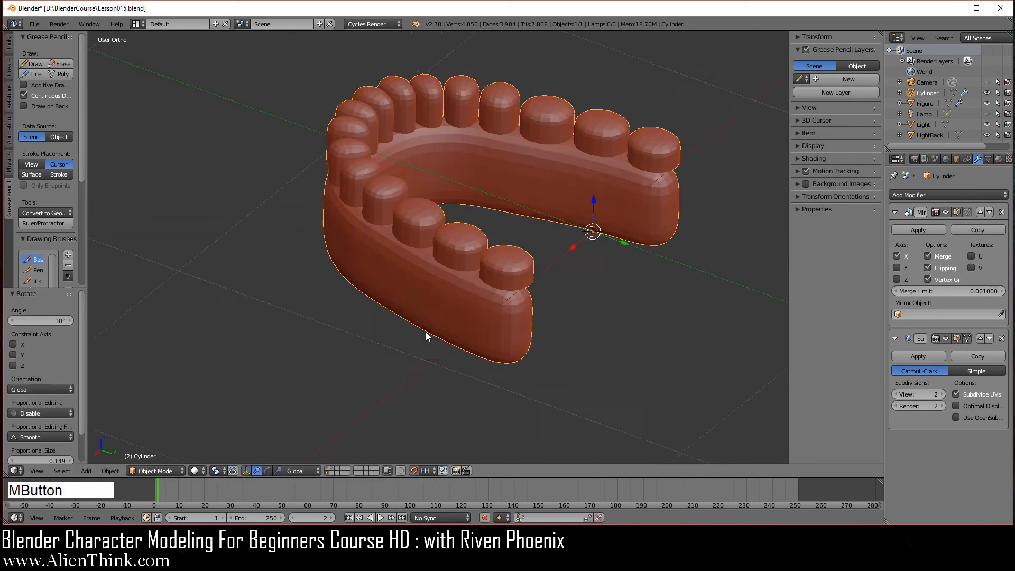
In Edit Mode, delete eight faces along the gum's left side and bottom.
{"action": "key", "text": "Tab"}
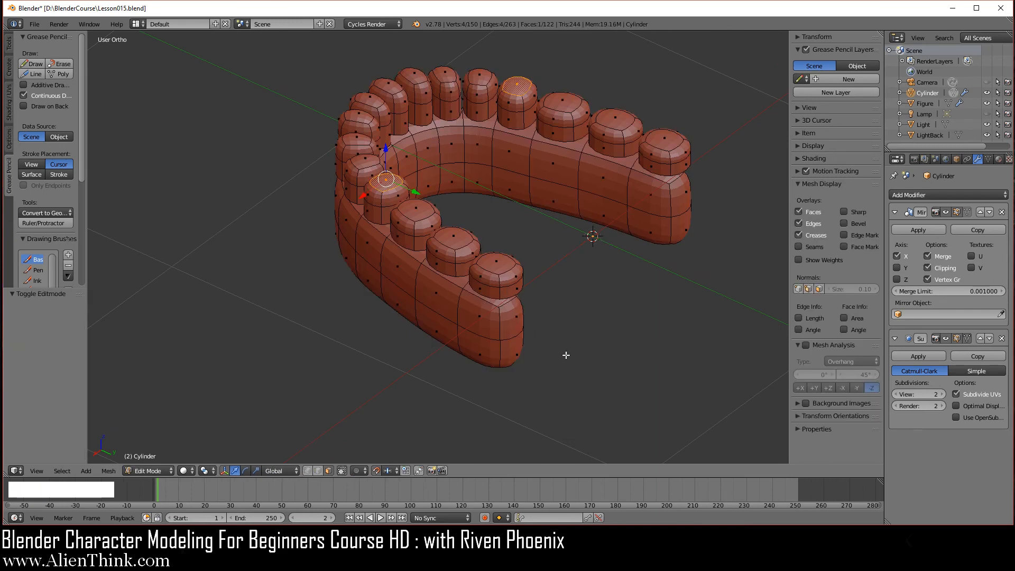
{"action": "middle_click_drag", "start_coordinate": [564, 353], "coordinate": [451, 241]}
{"action": "middle_click_drag", "start_coordinate": [526, 349], "coordinate": [457, 299], "text": "shift"}
{"action": "scroll", "coordinate": [365, 206], "scroll_direction": "up", "scroll_amount": 3}
{"action": "middle_click_drag", "start_coordinate": [360, 198], "coordinate": [353, 224], "text": "shift"}
{"action": "right_click", "coordinate": [281, 167]}
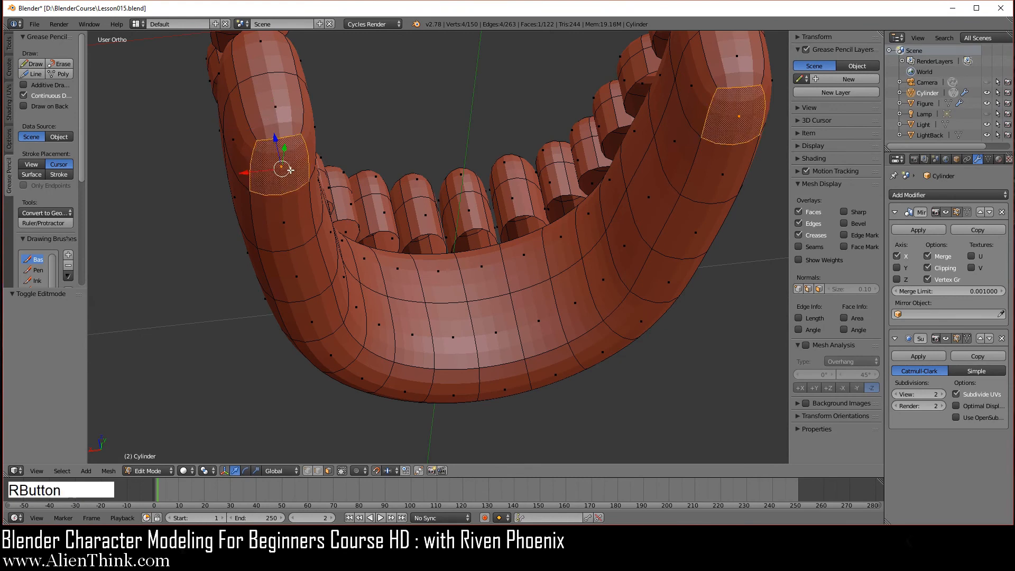
{"action": "right_click", "coordinate": [296, 276], "text": "shift"}
{"action": "right_click", "coordinate": [284, 222], "text": "shift"}
{"action": "right_click", "coordinate": [313, 318], "text": "shift"}
{"action": "right_click", "coordinate": [329, 350], "text": "shift"}
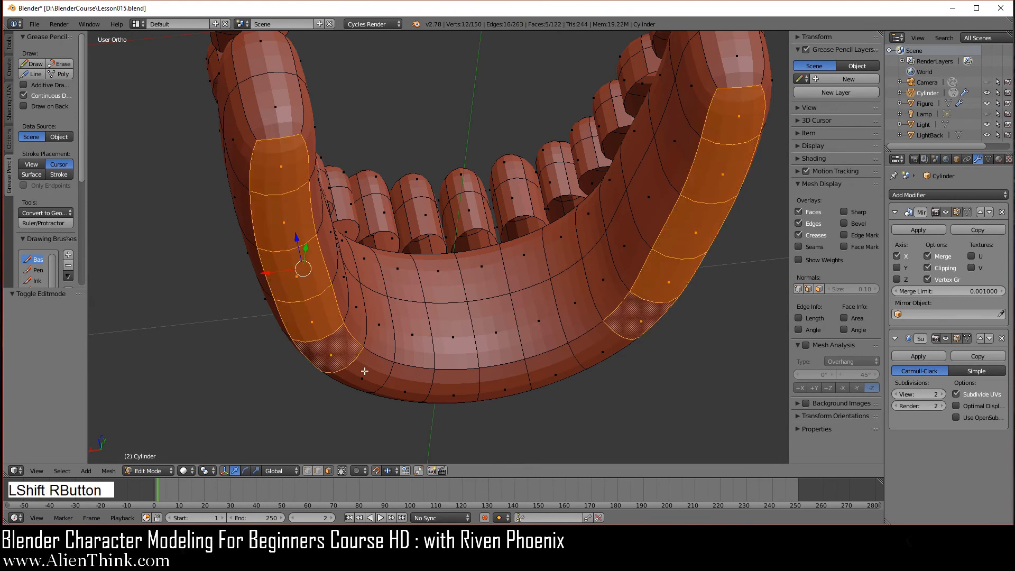
{"action": "right_click", "coordinate": [363, 377], "text": "shift"}
{"action": "right_click", "coordinate": [404, 388], "text": "shift"}
{"action": "right_click", "coordinate": [455, 390], "text": "shift"}
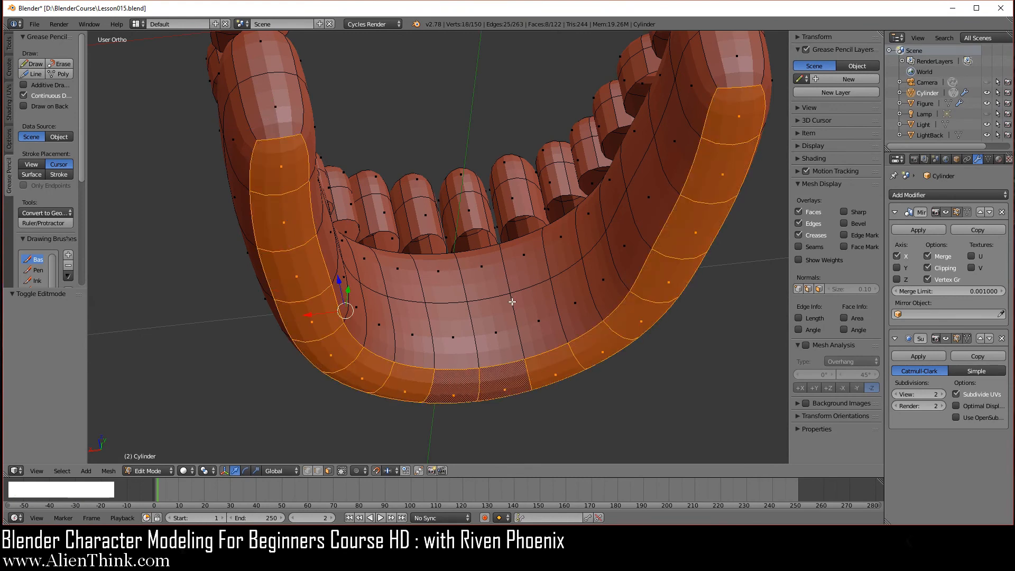
{"action": "key", "text": "x"}
{"action": "left_click", "coordinate": [529, 285]}
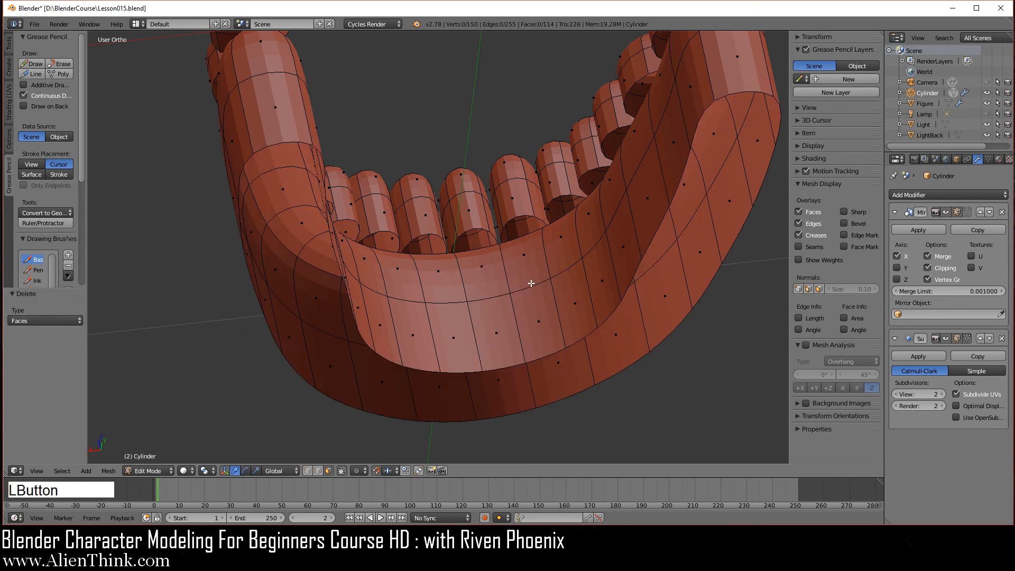
Select the band of front inner-wall faces and delete them, opening the front.
{"action": "middle_click_drag", "start_coordinate": [528, 283], "coordinate": [483, 283]}
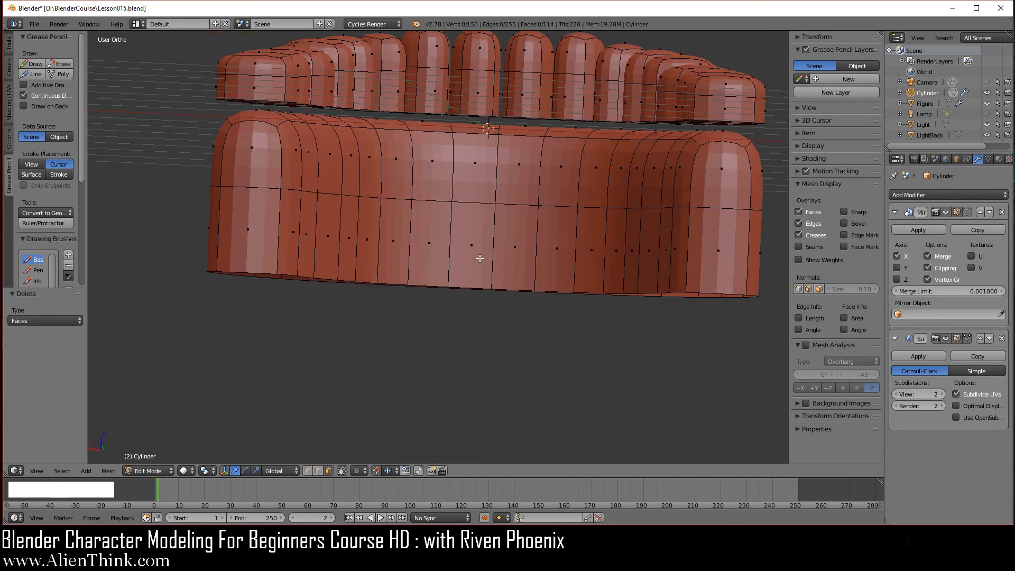
{"action": "right_click", "coordinate": [481, 258]}
{"action": "middle_click_drag", "start_coordinate": [460, 249], "coordinate": [436, 296]}
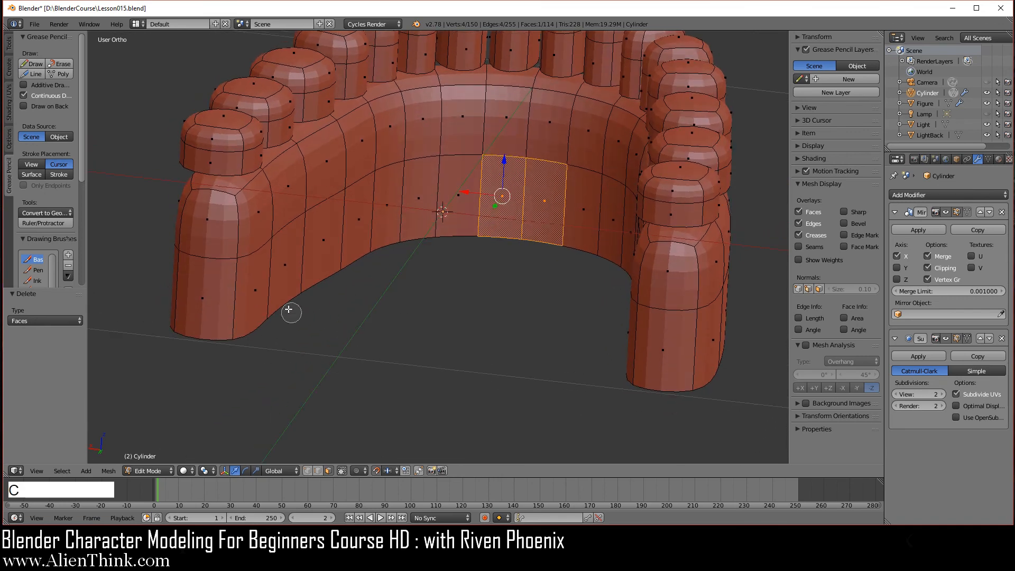
{"action": "right_click", "coordinate": [272, 302], "text": "alt"}
{"action": "middle_click_drag", "start_coordinate": [480, 252], "coordinate": [495, 278]}
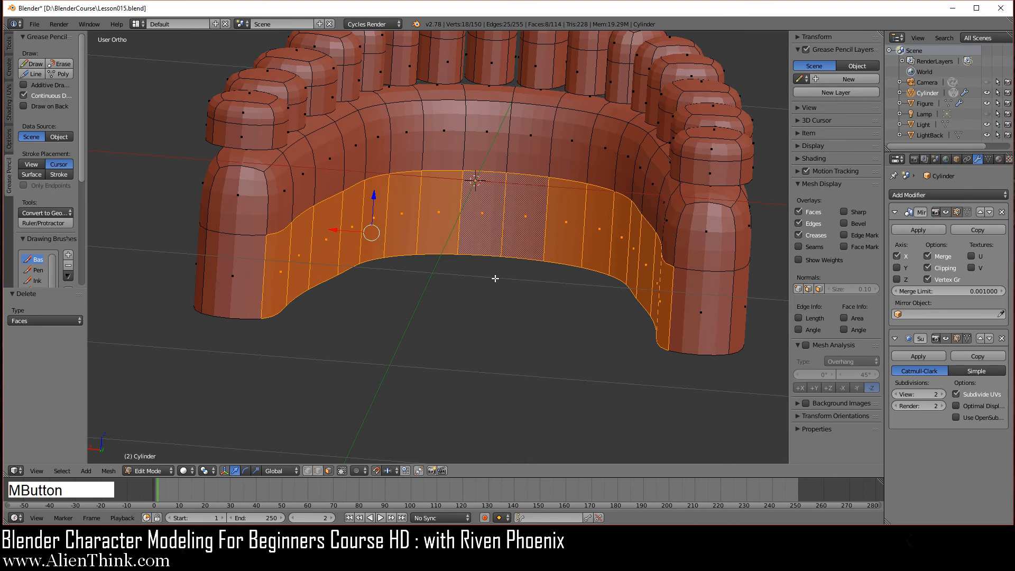
{"action": "key", "text": "x"}
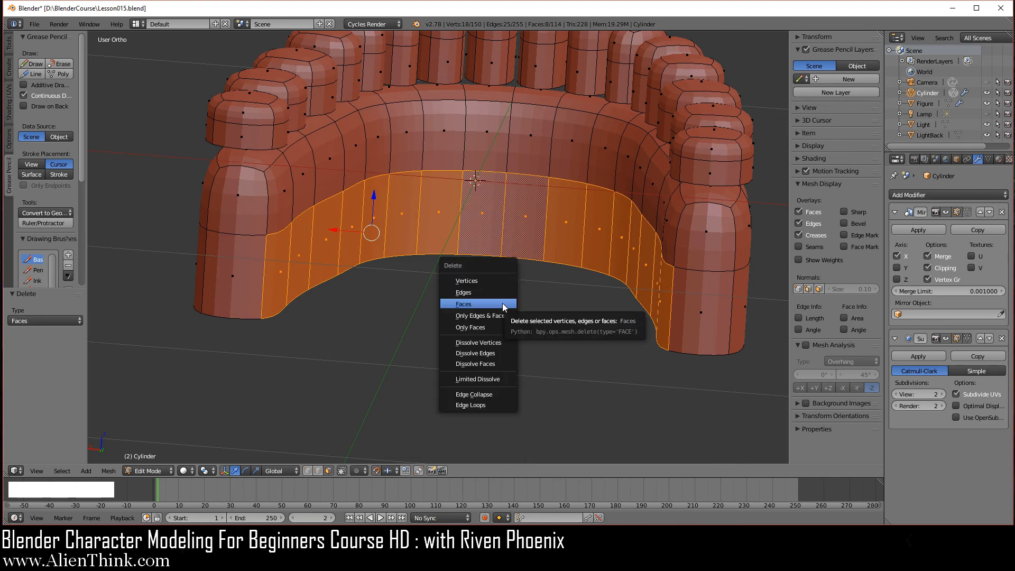
{"action": "left_click", "coordinate": [502, 305]}
{"action": "middle_click_drag", "start_coordinate": [469, 287], "coordinate": [450, 324]}
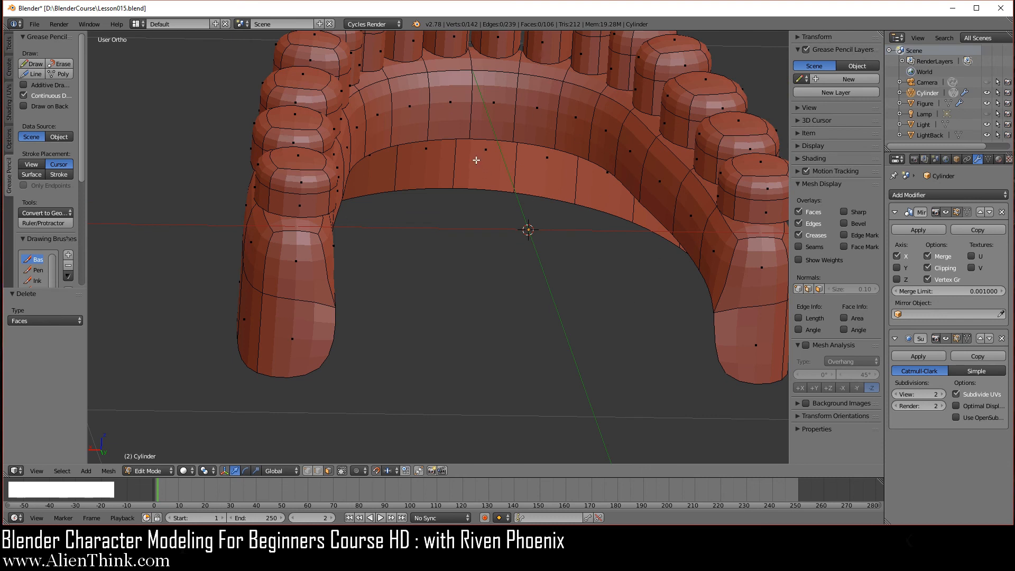
From top view, extrude the gum's inner front edge 0.8 along Y into a tongue strip.
{"action": "left_click", "coordinate": [460, 277]}
{"action": "right_click", "coordinate": [460, 135]}
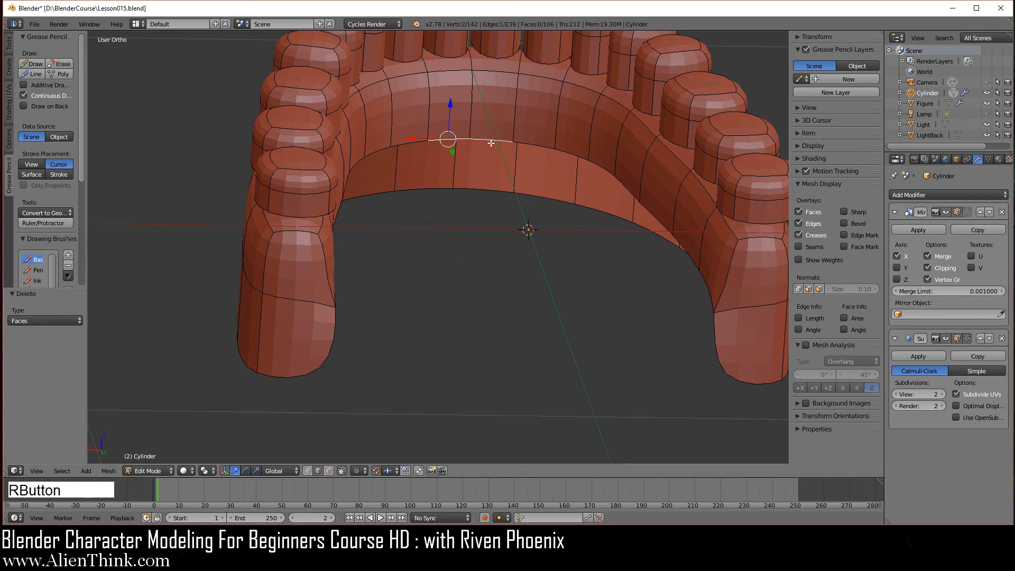
{"action": "key", "text": "7"}
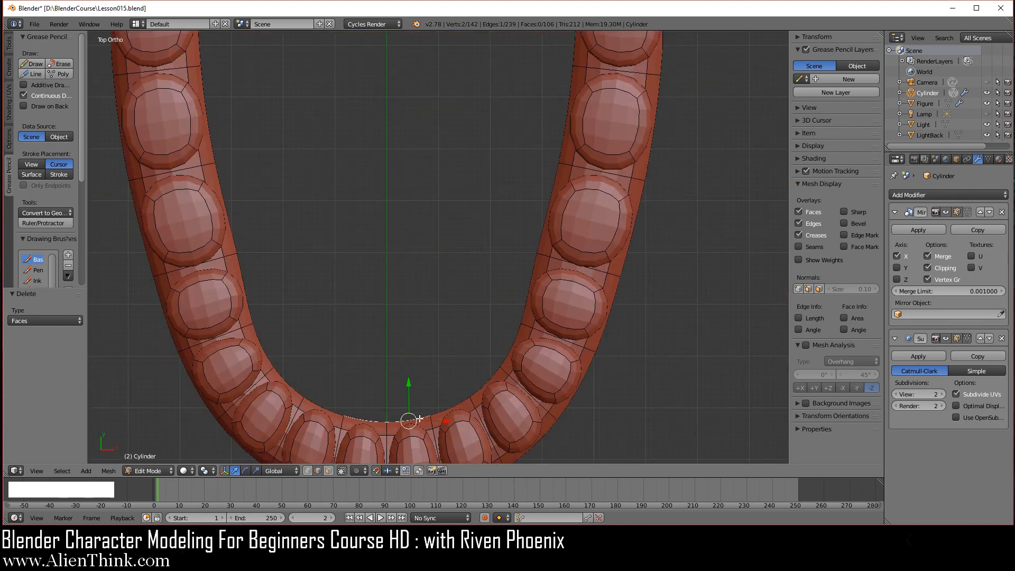
{"action": "scroll", "coordinate": [442, 296], "scroll_direction": "down", "scroll_amount": 3}
{"action": "middle_click_drag", "start_coordinate": [446, 276], "coordinate": [485, 266], "text": "shift"}
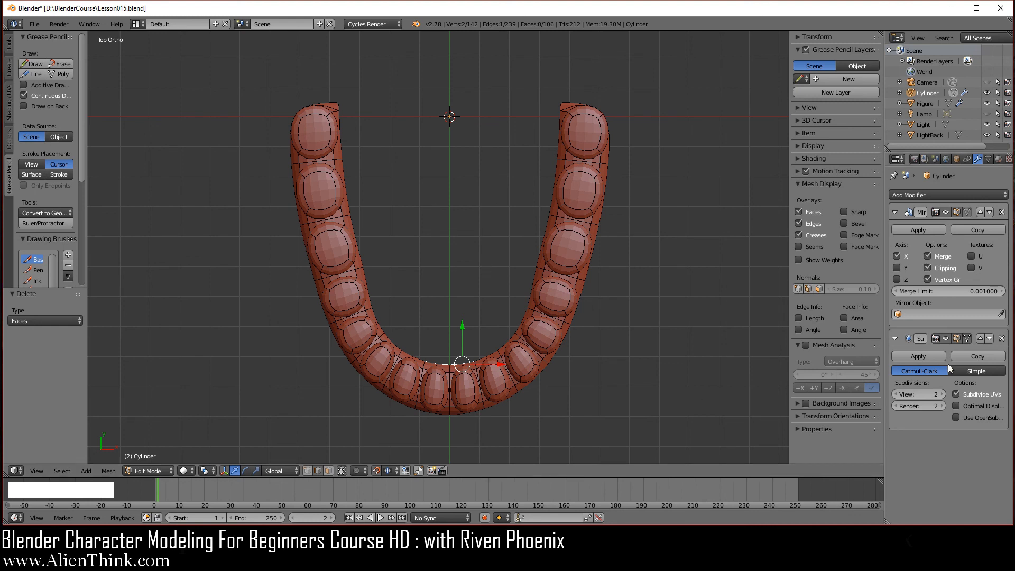
{"action": "left_click", "coordinate": [967, 338]}
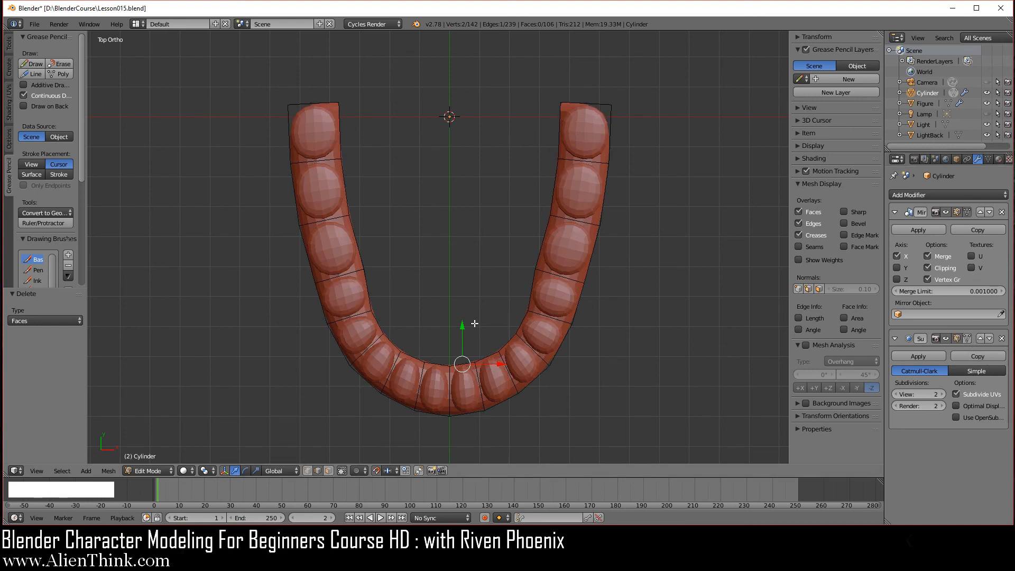
{"action": "key", "text": "e"}
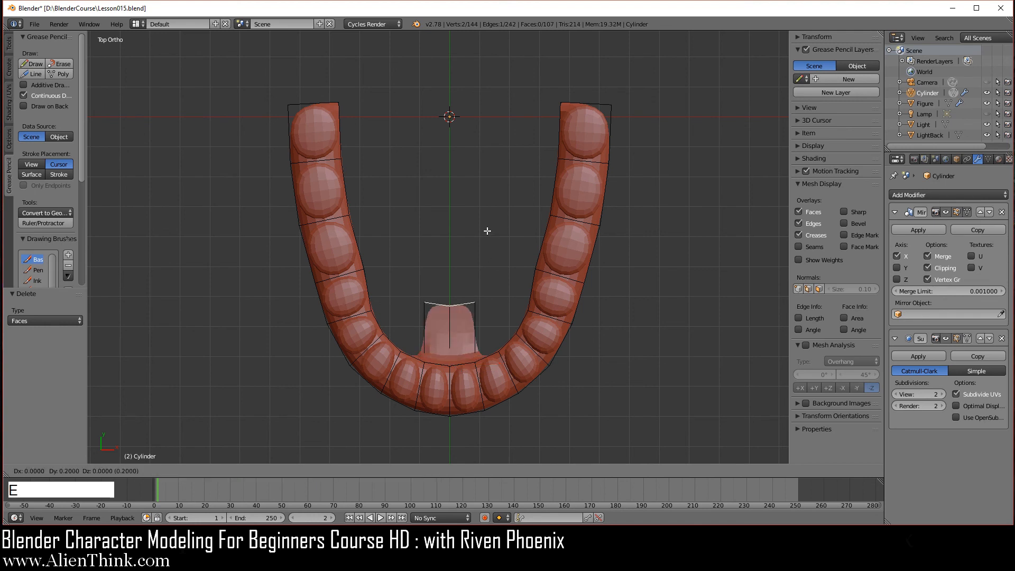
{"action": "right_click", "coordinate": [498, 207]}
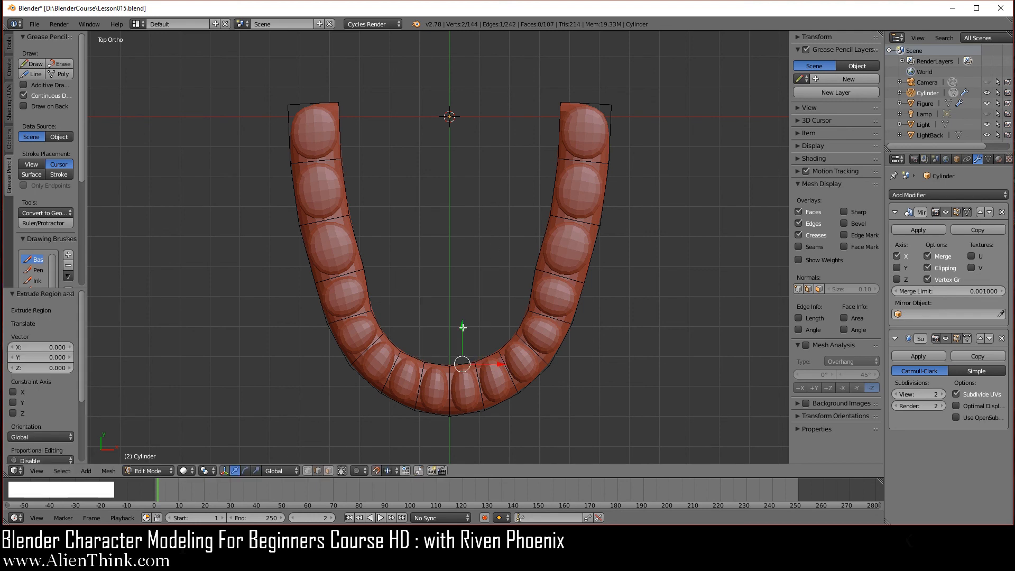
{"action": "scroll", "coordinate": [479, 286], "scroll_direction": "down", "scroll_amount": 1}
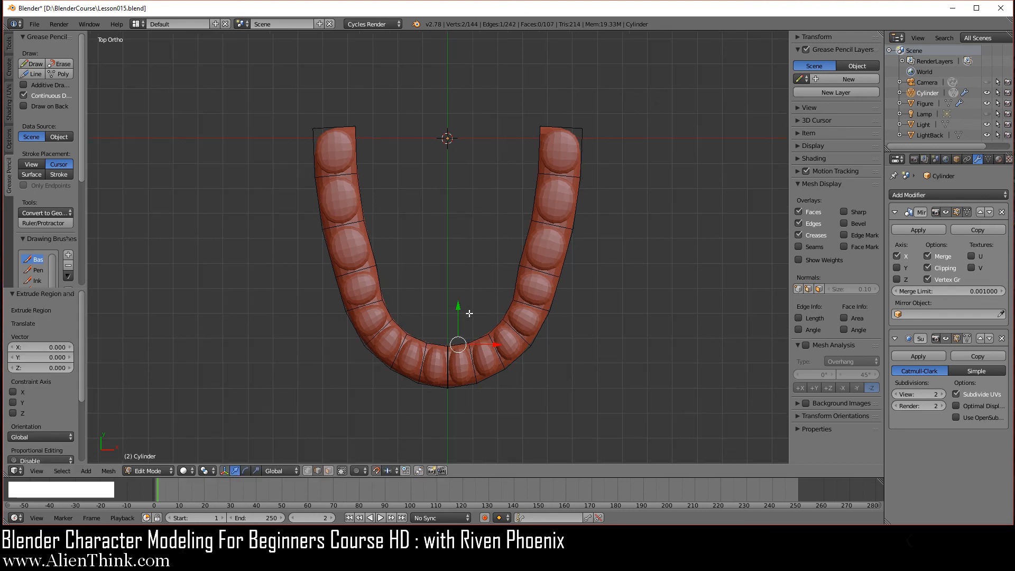
{"action": "left_click_drag", "start_coordinate": [458, 307], "coordinate": [461, 107]}
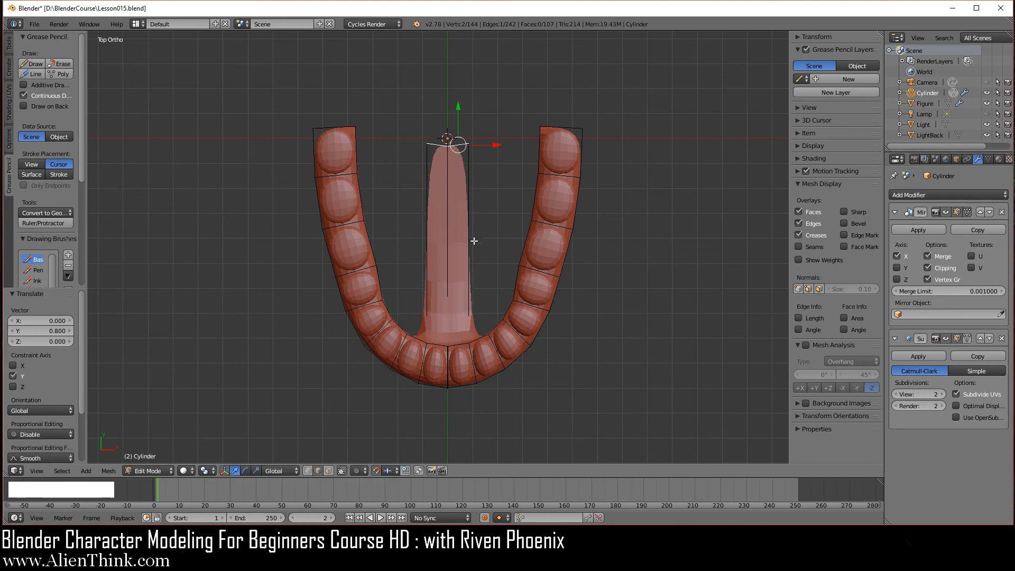
{"action": "scroll", "coordinate": [473, 240], "scroll_direction": "up", "scroll_amount": 1}
Add 7 evenly spaced loop cuts across the tongue strip and re-enable Subsurf on-cage.
{"action": "key", "text": "ctrl+r"}
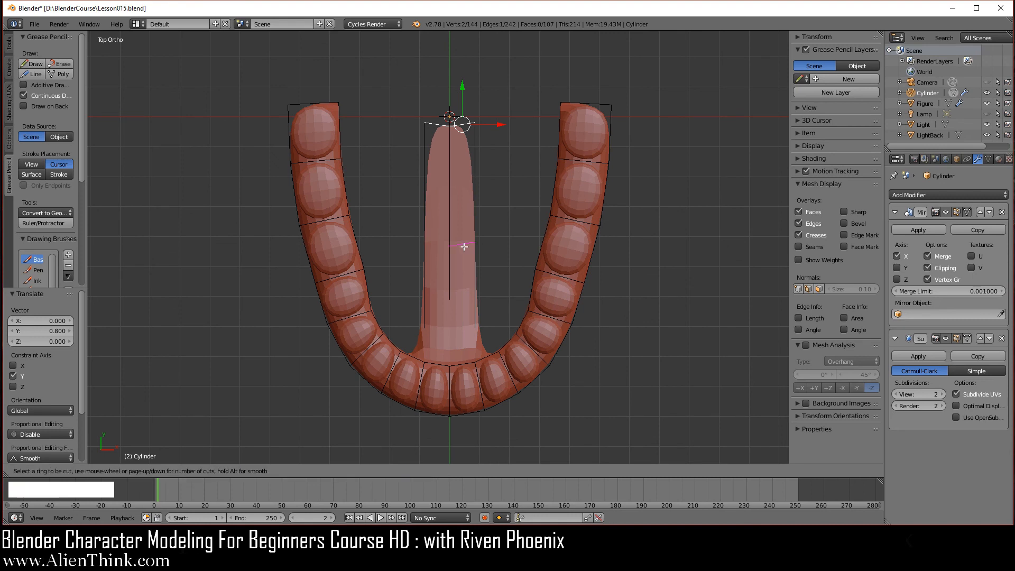
{"action": "scroll", "coordinate": [464, 246], "scroll_direction": "up", "scroll_amount": 1}
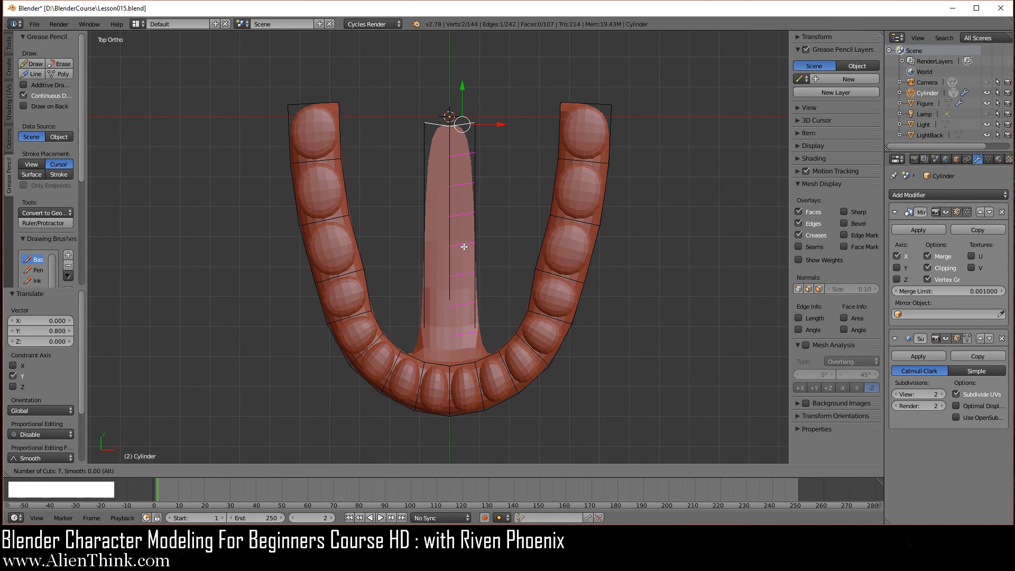
{"action": "left_click", "coordinate": [464, 247]}
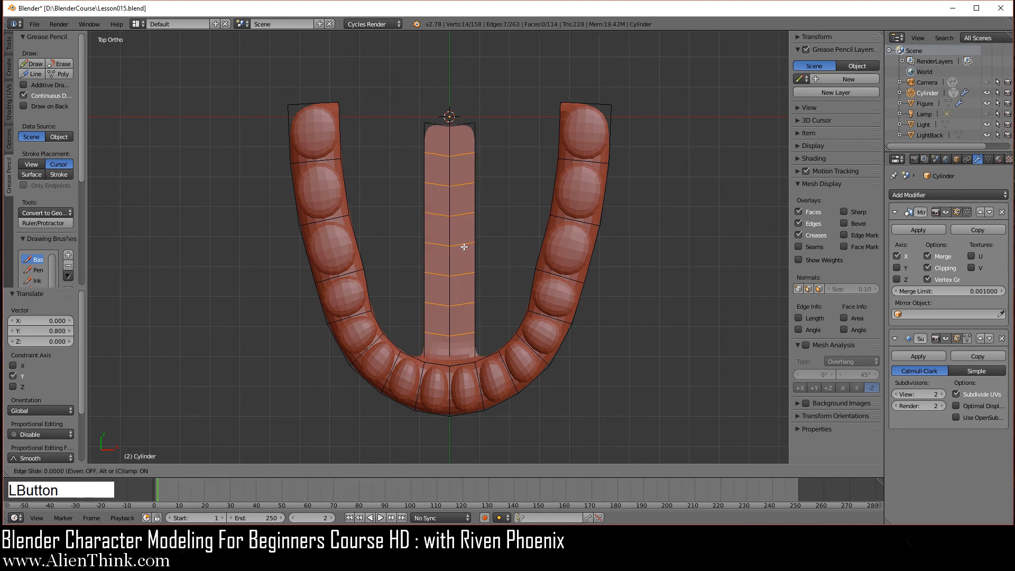
{"action": "right_click", "coordinate": [493, 251]}
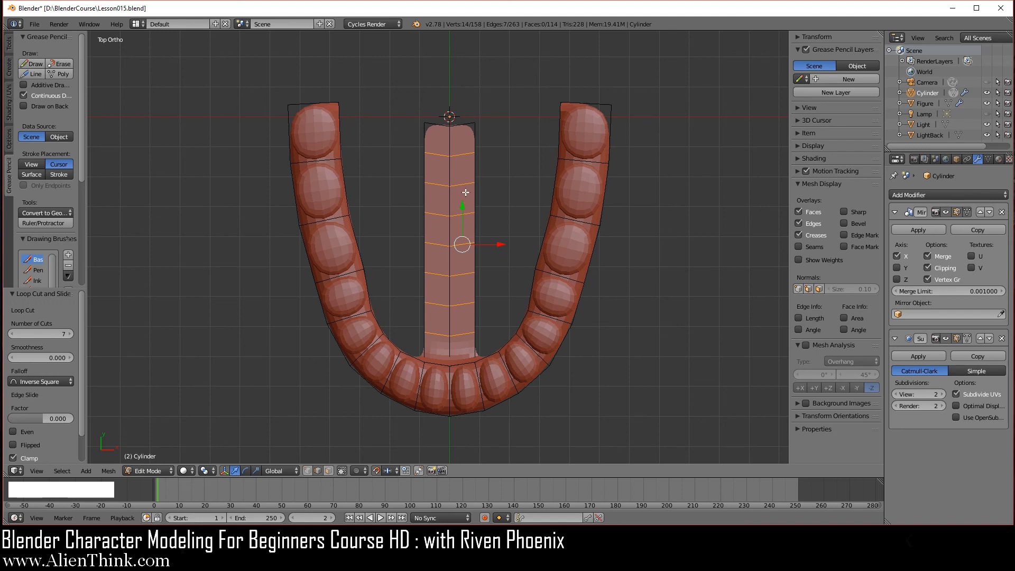
{"action": "left_click", "coordinate": [966, 337]}
{"action": "scroll", "coordinate": [476, 283], "scroll_direction": "up", "scroll_amount": 2}
{"action": "middle_click_drag", "start_coordinate": [476, 283], "coordinate": [522, 281]}
{"action": "left_click", "coordinate": [317, 471]}
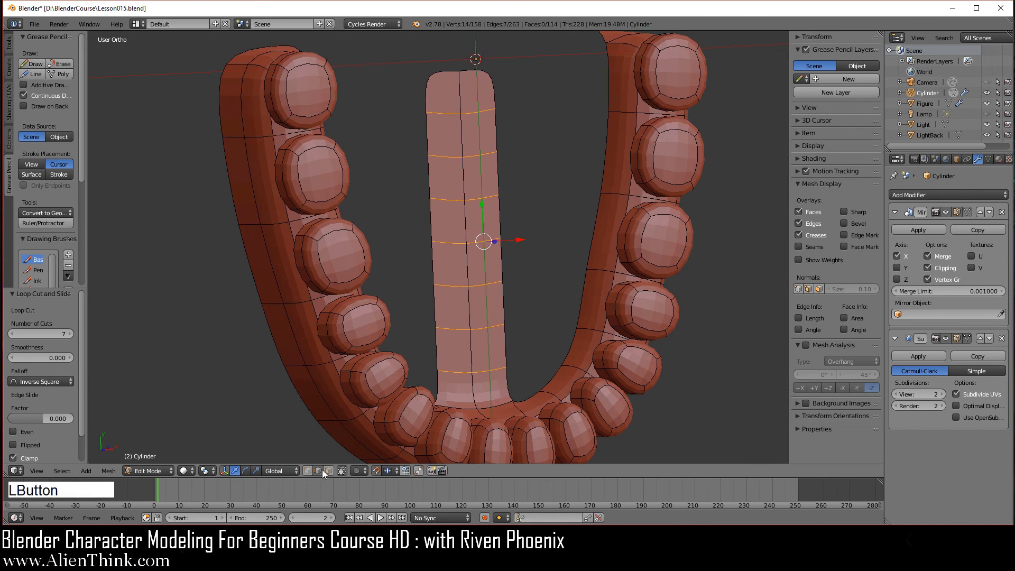
Fill faces between the tongue edges and gum arms, deselect all, and return to Object Mode.
{"action": "right_click", "coordinate": [610, 80]}
{"action": "right_click", "coordinate": [497, 89], "text": "shift"}
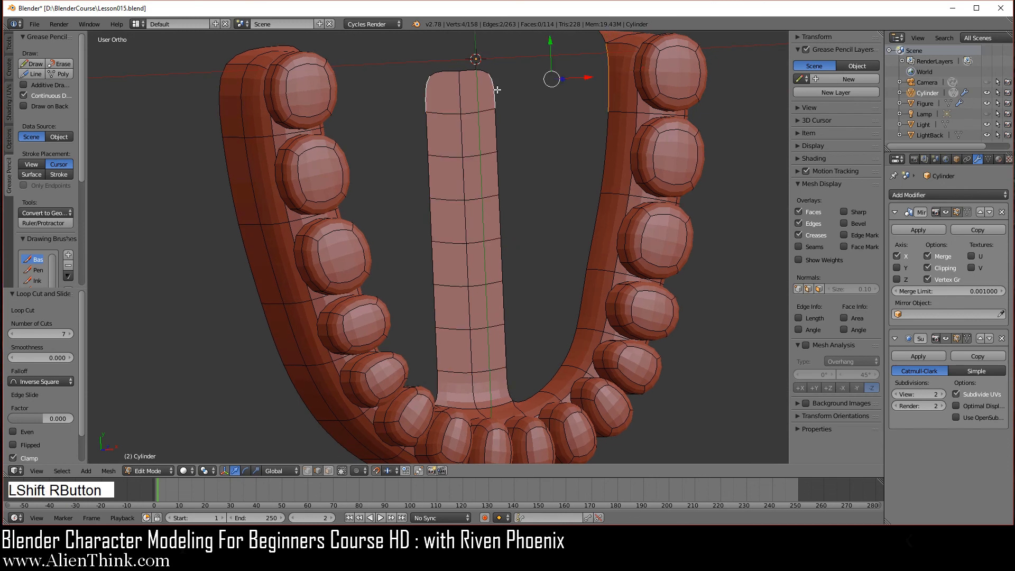
{"action": "key", "text": "f"}
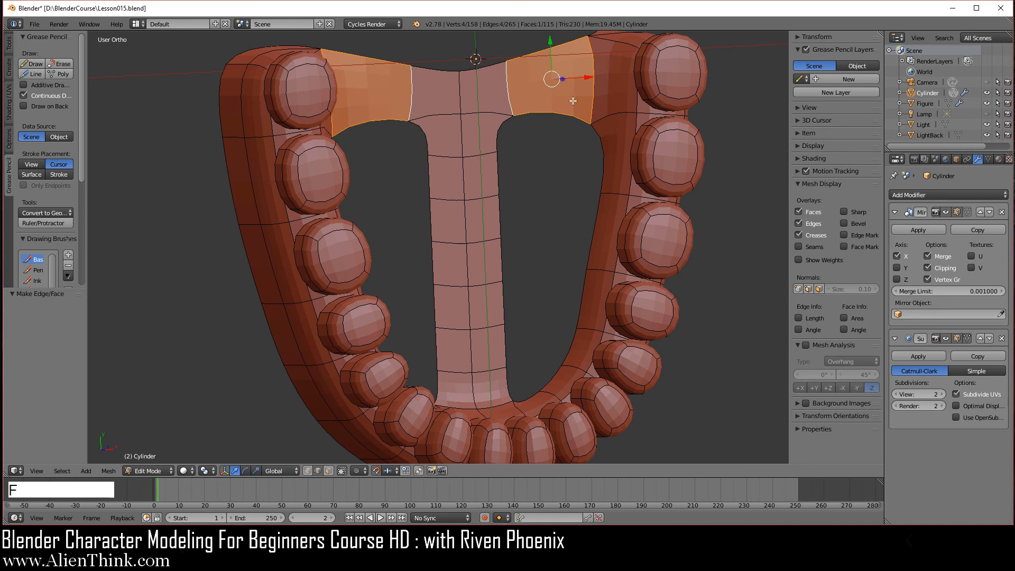
{"action": "right_click", "coordinate": [568, 117]}
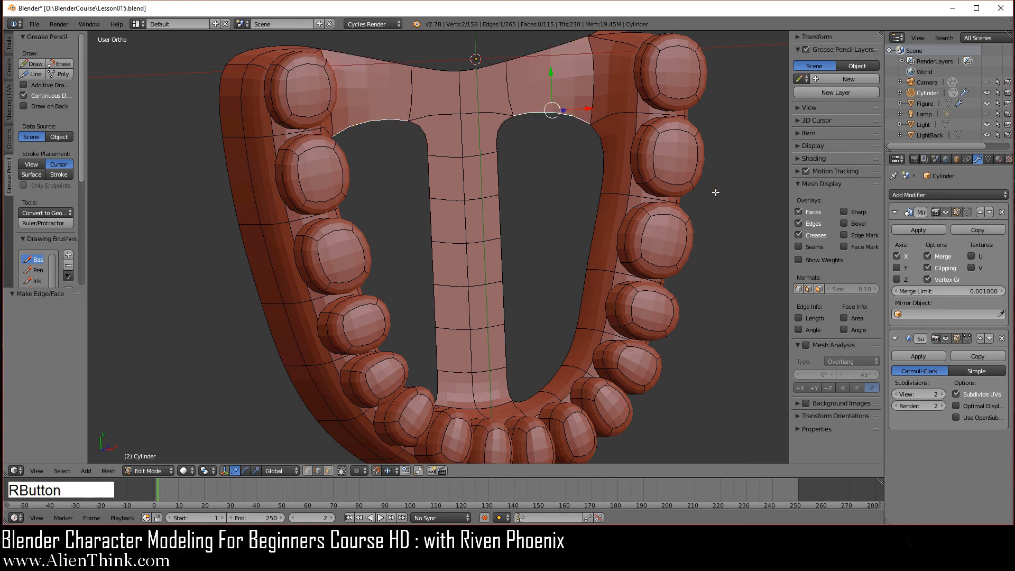
{"action": "key", "text": "f"}
{"action": "key", "text": "f"}
{"action": "key", "text": "f"}
{"action": "key", "text": "f"}
{"action": "key", "text": "f"}
{"action": "key", "text": "f"}
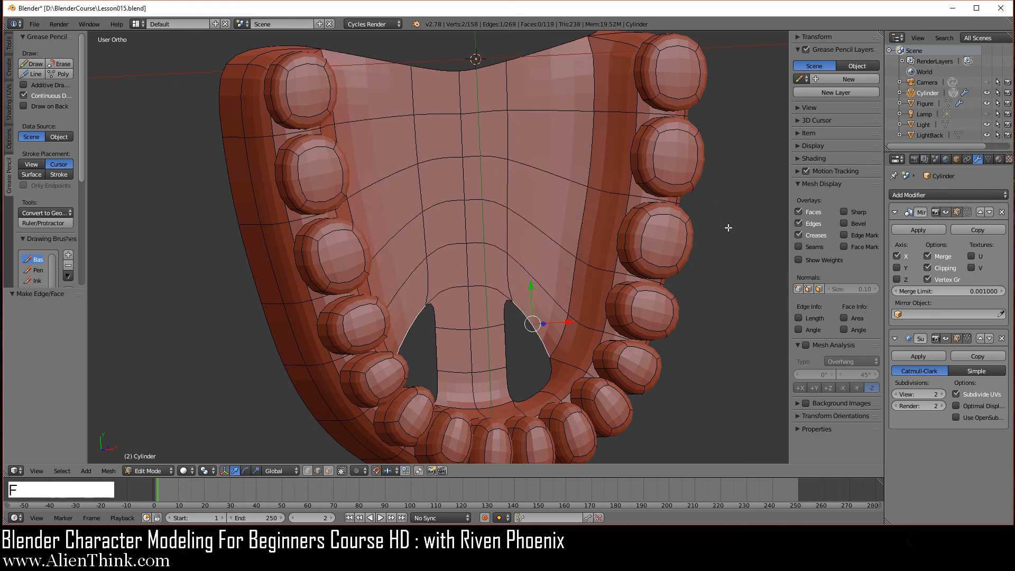
{"action": "key", "text": "a"}
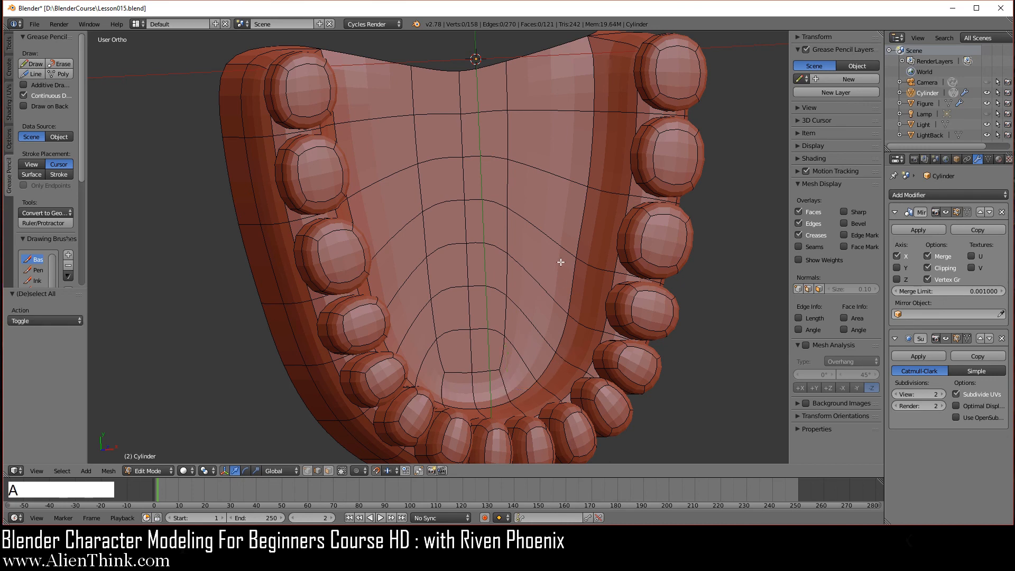
{"action": "key", "text": "Tab"}
{"action": "middle_click_drag", "start_coordinate": [500, 339], "coordinate": [320, 129]}
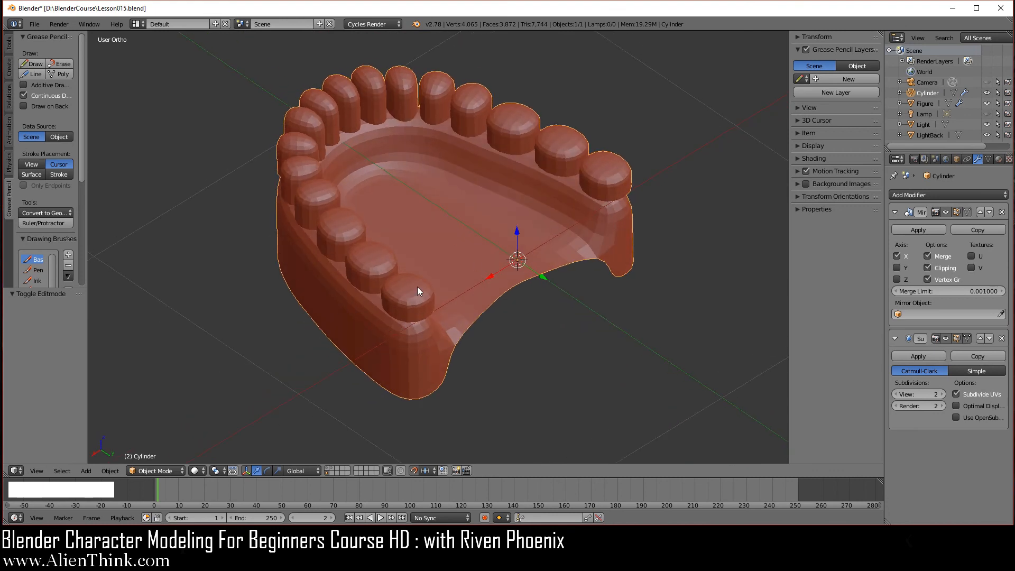
Hide the sidebar, reframe the finished jaw, and save it to Lesson015.blend.
{"action": "middle_click_drag", "start_coordinate": [417, 286], "coordinate": [473, 272]}
{"action": "scroll", "coordinate": [473, 272], "scroll_direction": "up", "scroll_amount": 1}
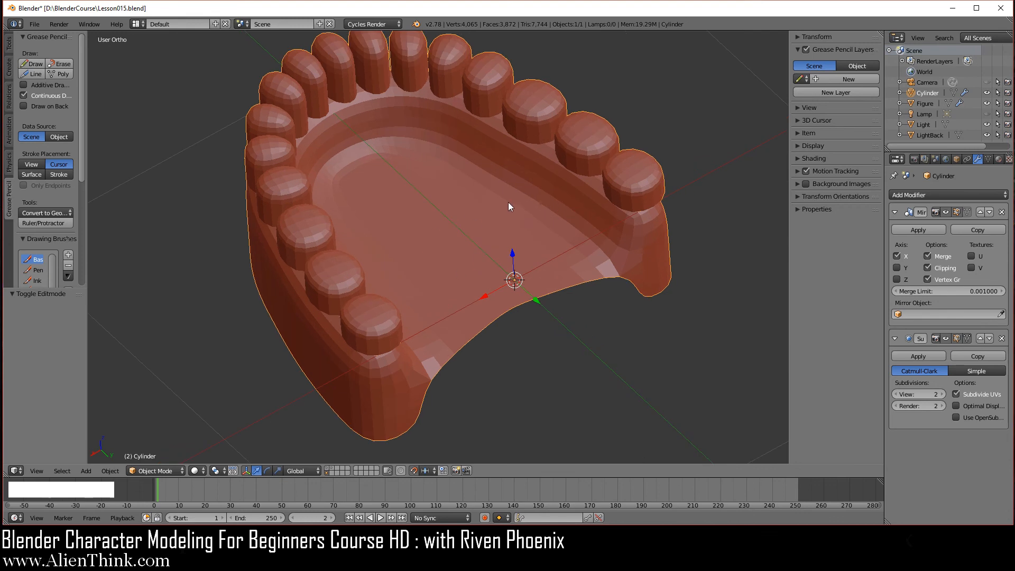
{"action": "left_click_drag", "start_coordinate": [785, 198], "coordinate": [841, 206]}
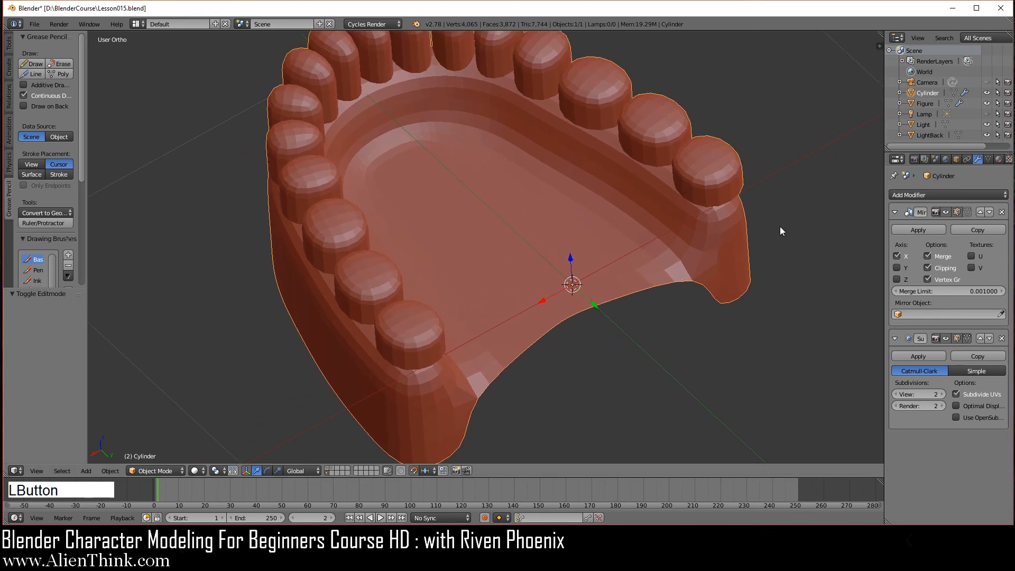
{"action": "mouse_move", "coordinate": [496, 226]}
{"action": "middle_mouse_down"}
{"action": "mouse_move", "coordinate": [487, 248]}
{"action": "mouse_move", "coordinate": [489, 234]}
{"action": "middle_mouse_up"}
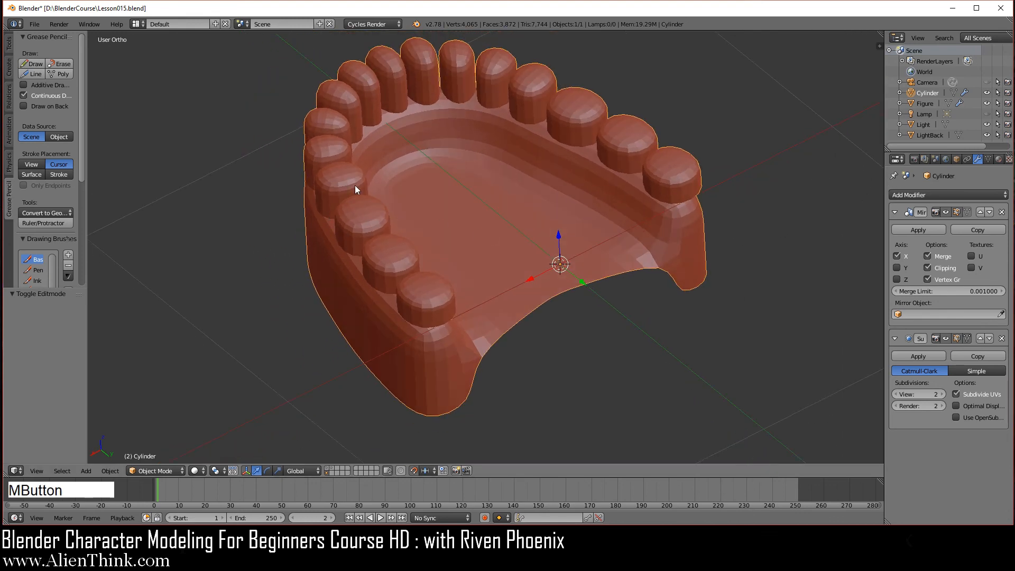
{"action": "left_click", "coordinate": [39, 24]}
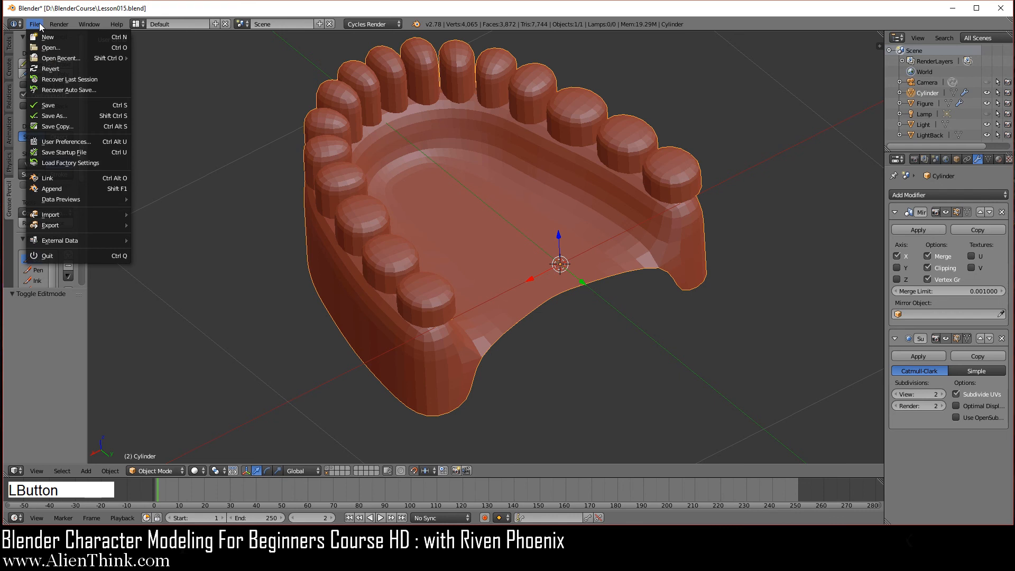
{"action": "left_click", "coordinate": [81, 104]}
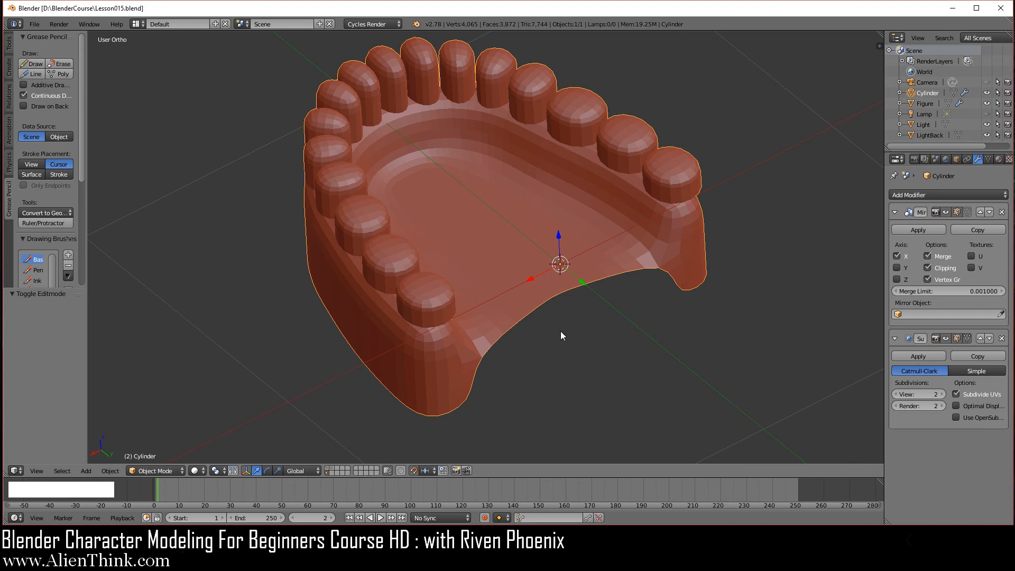